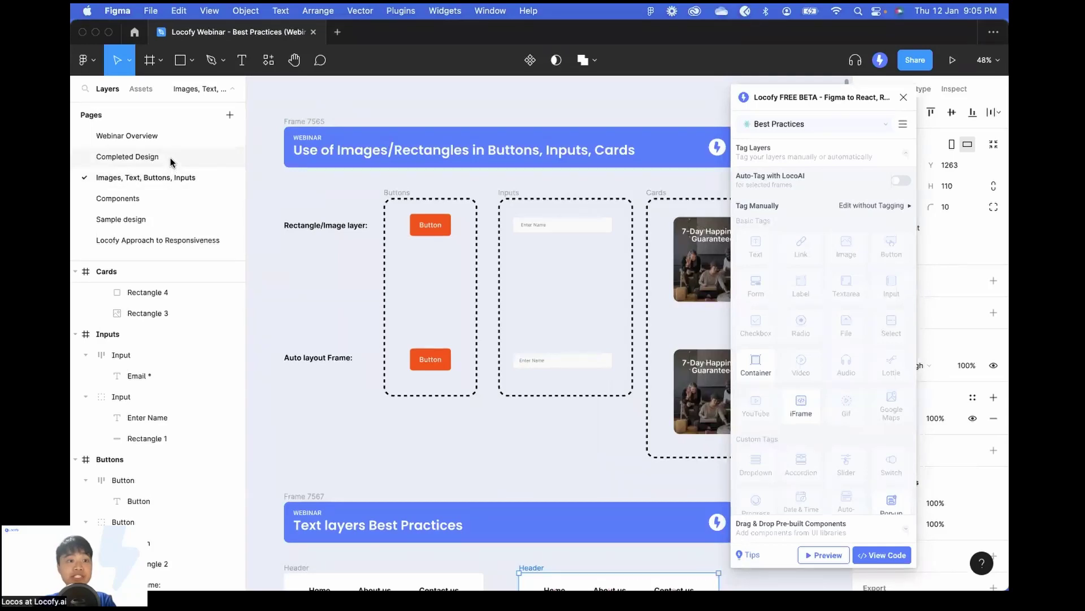
# Close the Locofy plugin panel and zoom in slightly on the Buttons, Inputs and Cards frame.
pyautogui.click(905, 100)
pyautogui.scroll(2, 606, 236)
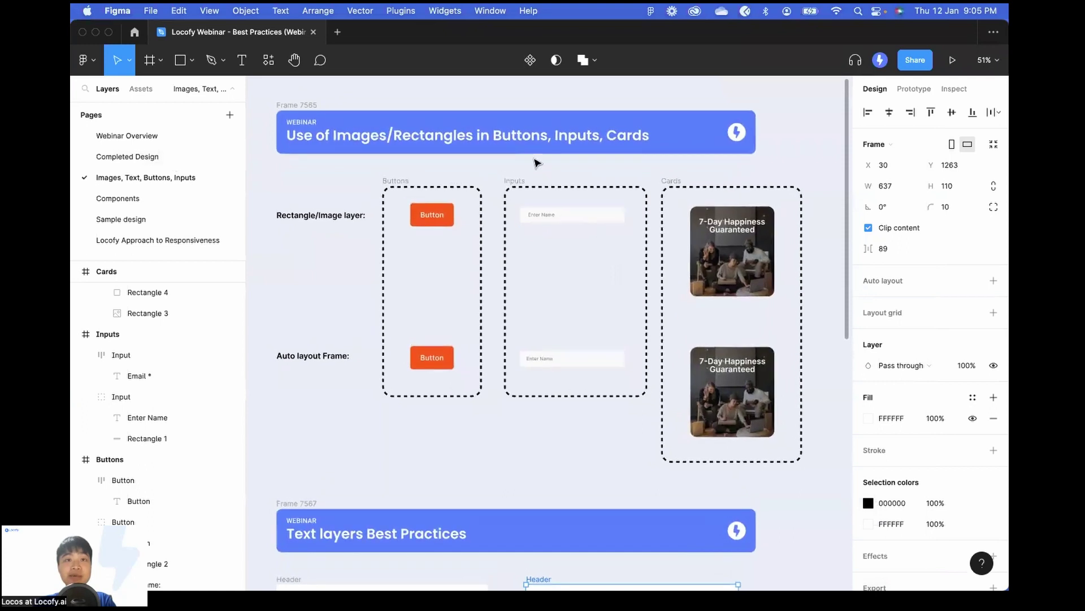
pyautogui.scroll(2, 505, 206)
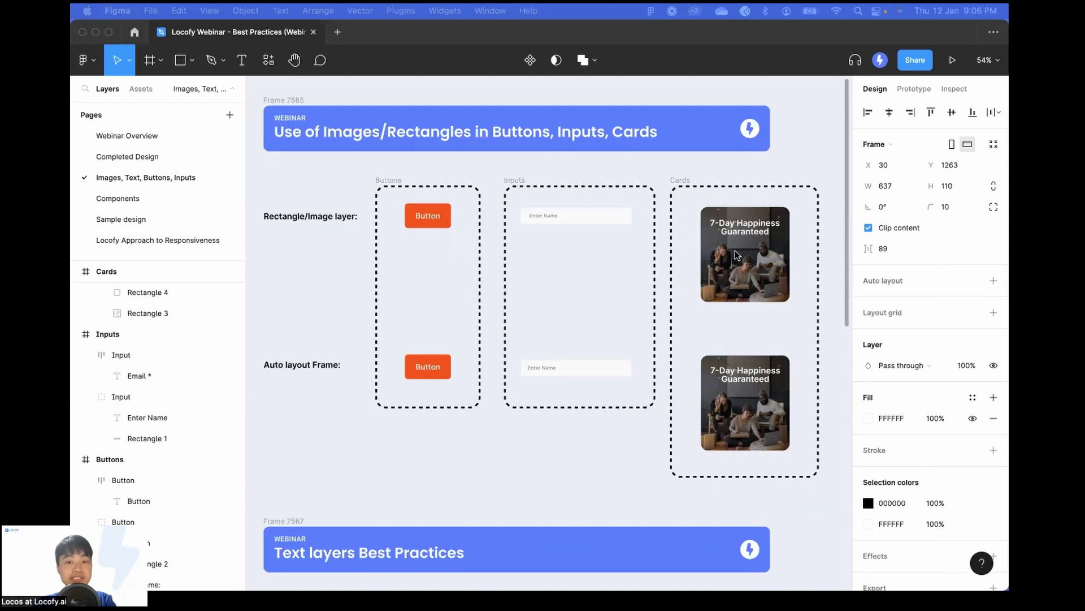
# Zoom into the Buttons frame and select the top button group, showing its Button text and Rectangle 2 layers.
pyautogui.scroll(1, 503, 260)
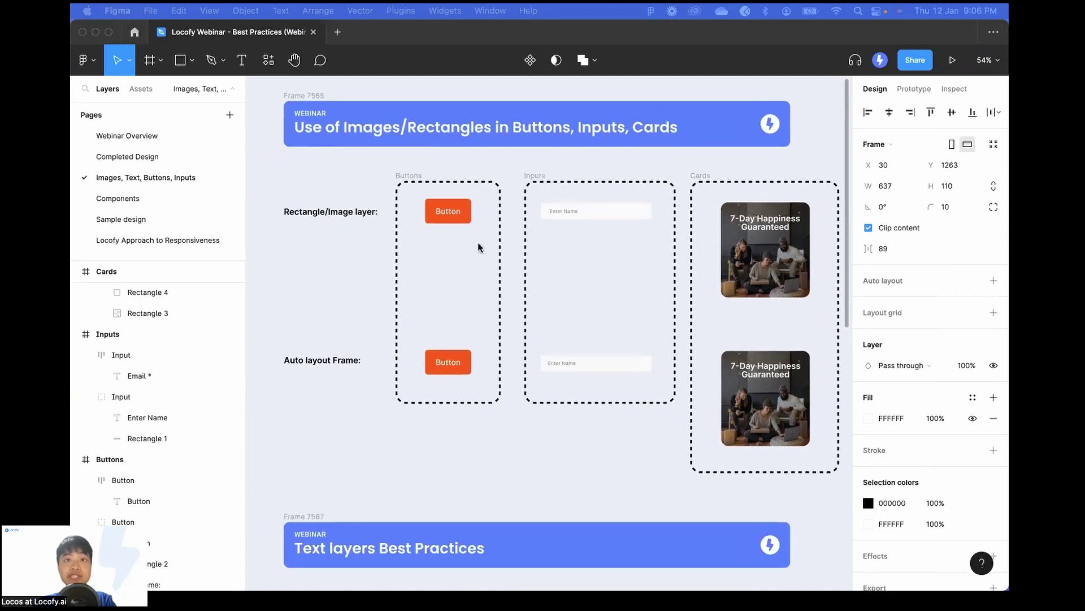
pyautogui.scroll(3, 478, 247)
pyautogui.scroll(1, 479, 247)
pyautogui.hscroll(-2, 479, 247)
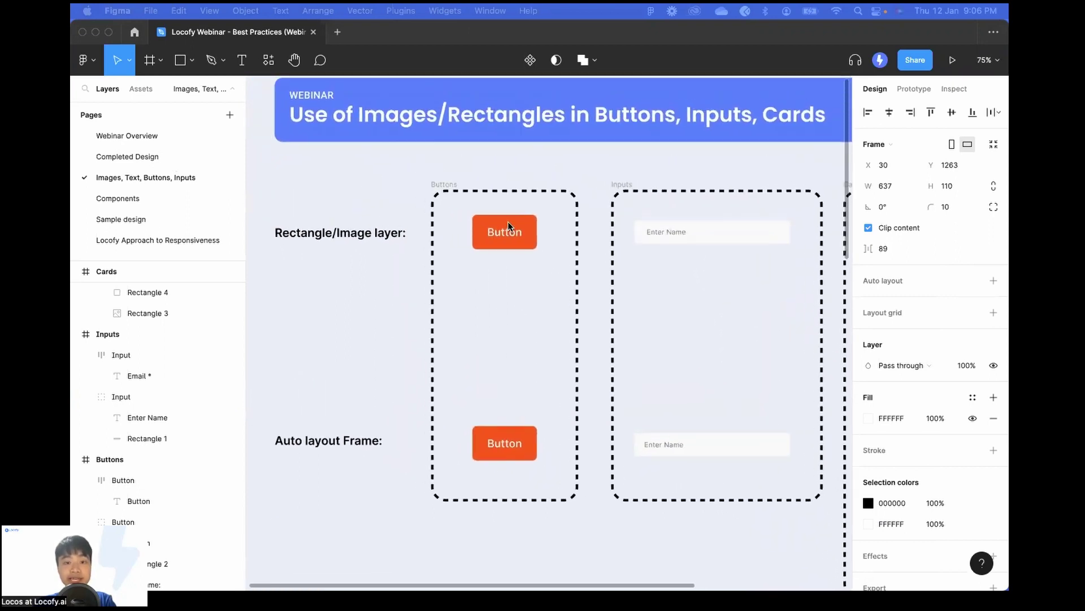
pyautogui.click(515, 236)
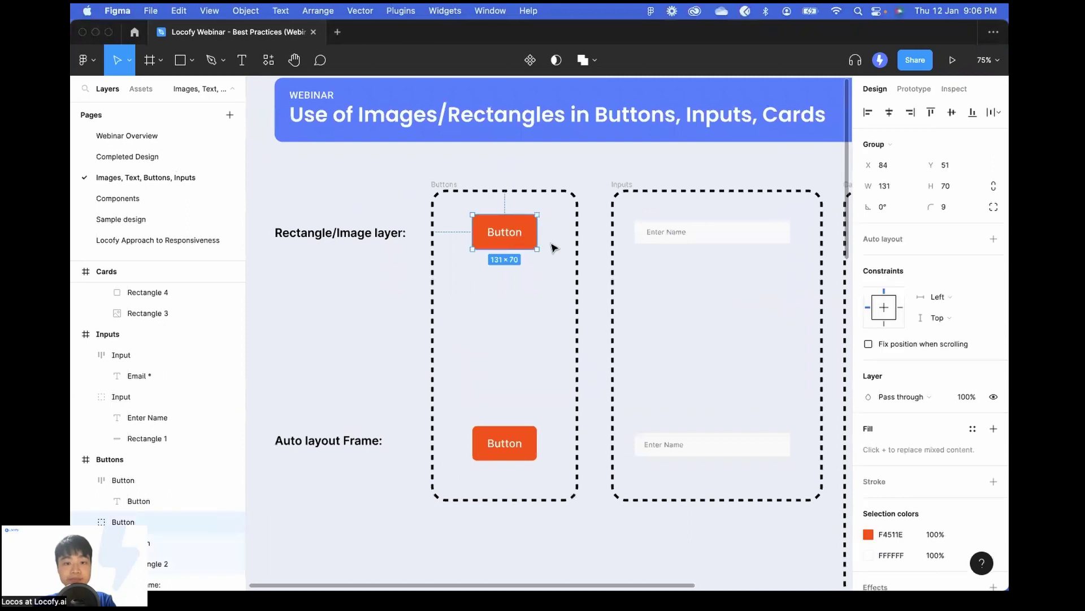
pyautogui.scroll(1, 518, 248)
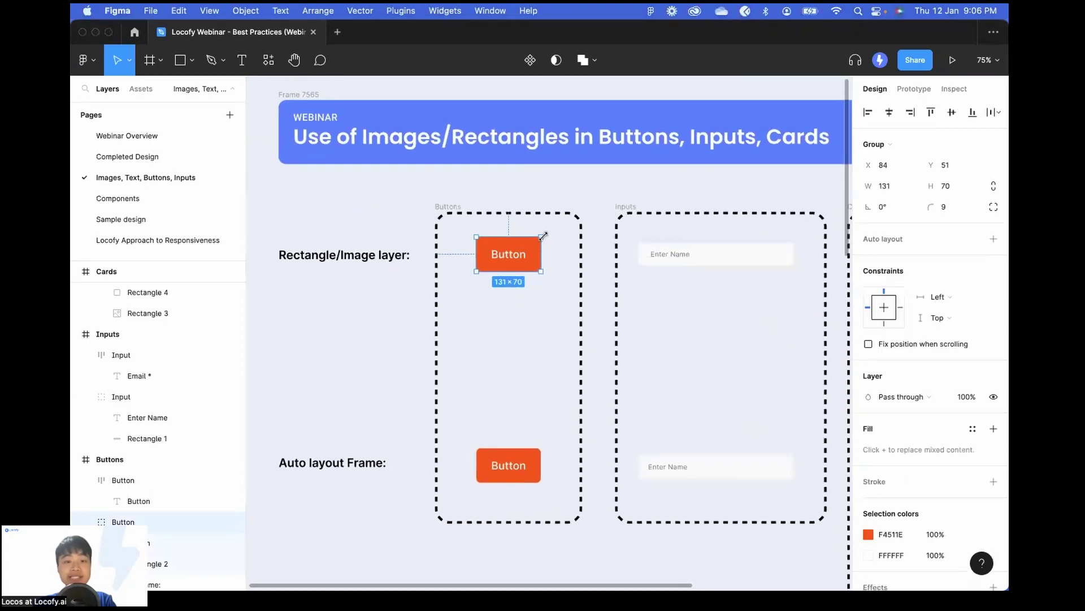
pyautogui.scroll(-5, 170, 384)
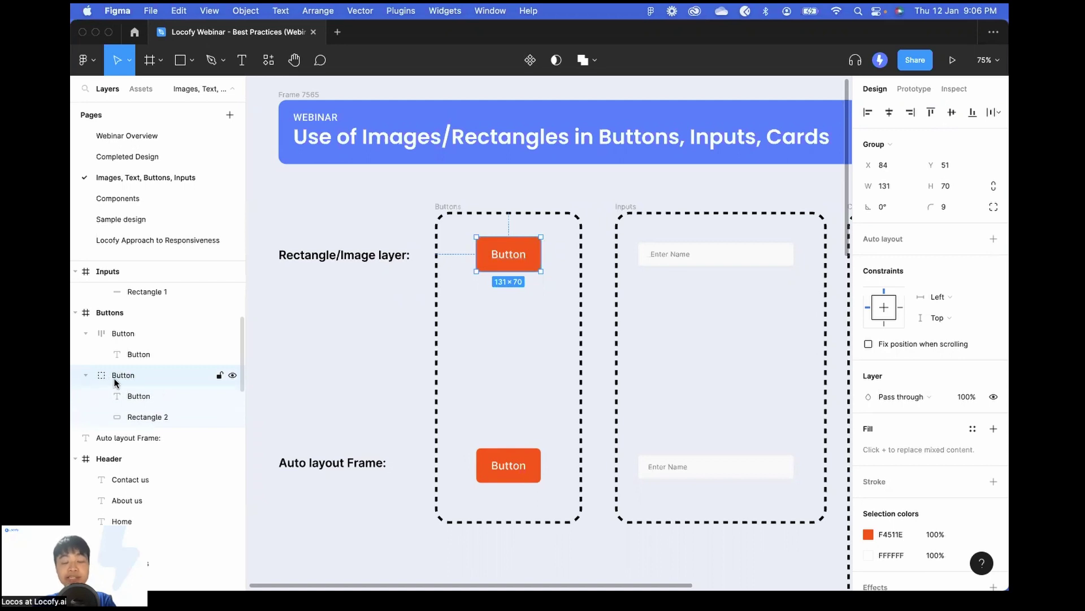
pyautogui.scroll(-1, 150, 385)
pyautogui.scroll(-1, 151, 384)
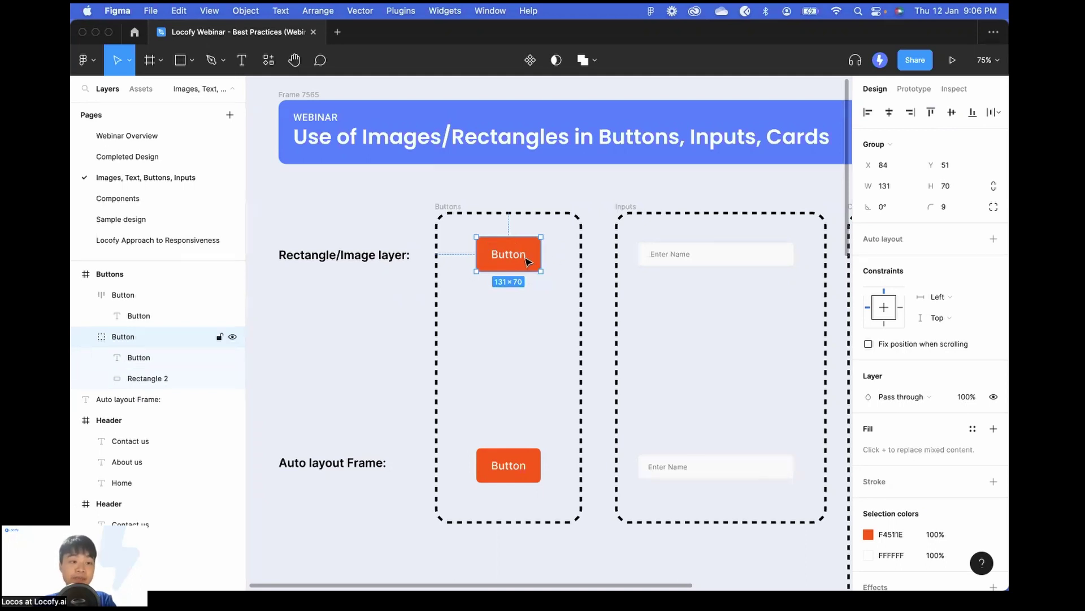
pyautogui.scroll(-2, 194, 362)
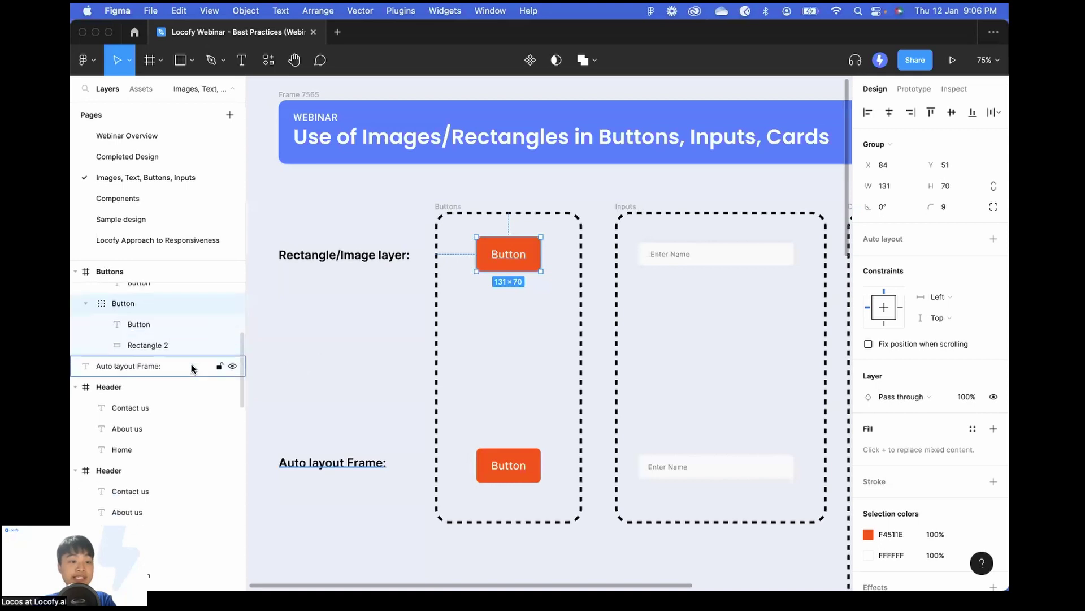
pyautogui.click(162, 349)
pyautogui.scroll(2, 178, 346)
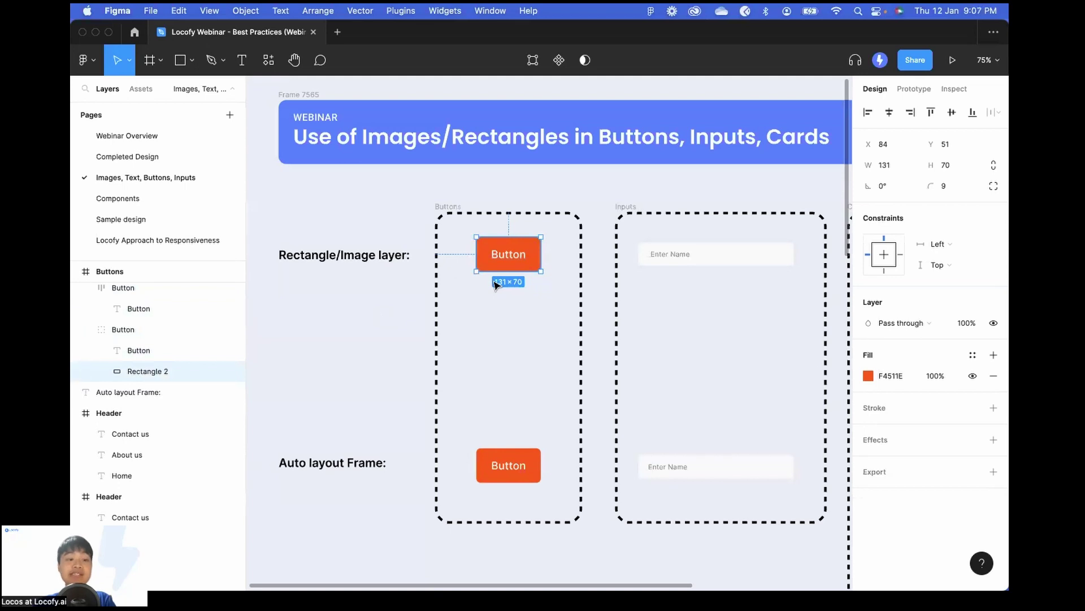
pyautogui.scroll(1, 213, 374)
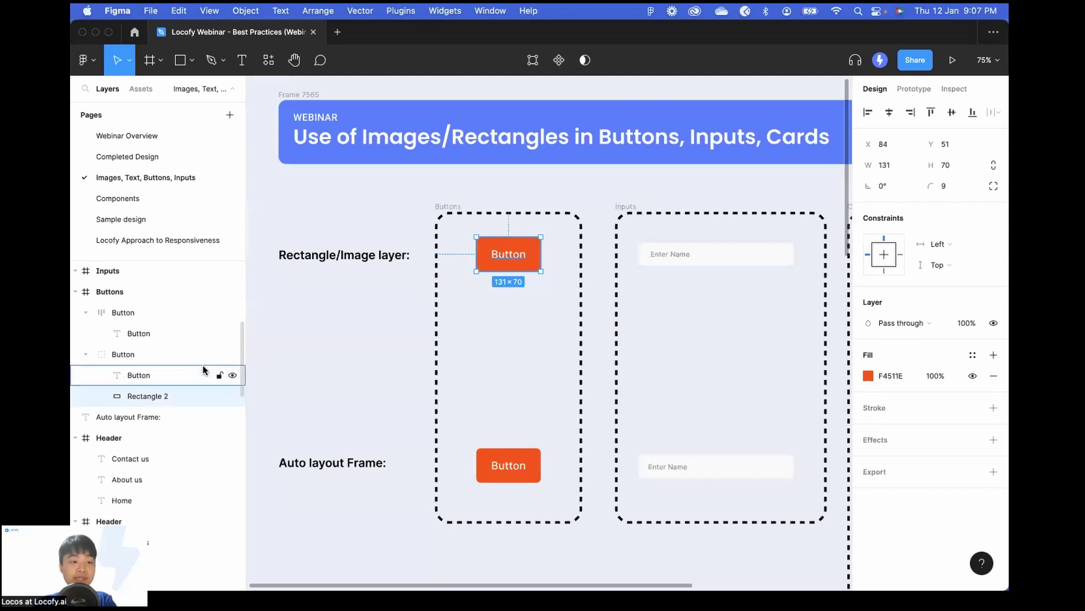
pyautogui.click(144, 354)
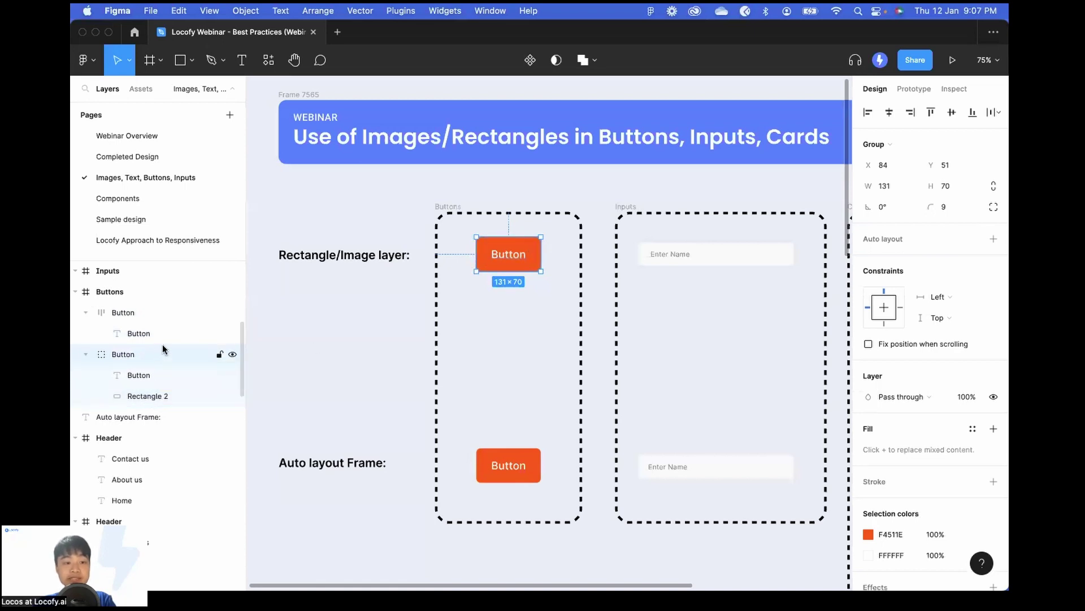
pyautogui.click(512, 461)
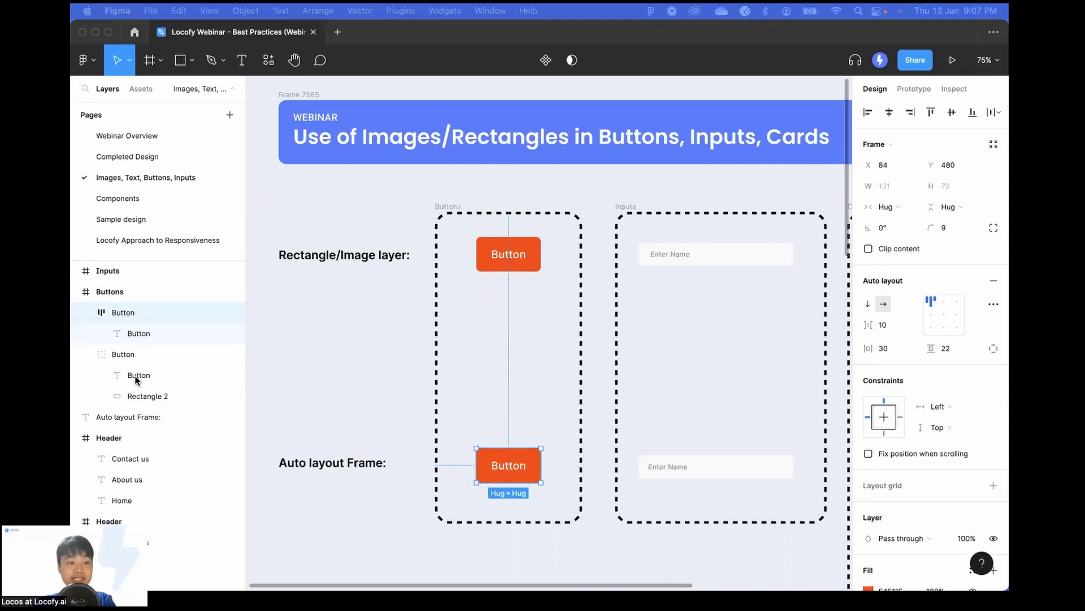
pyautogui.click(141, 392)
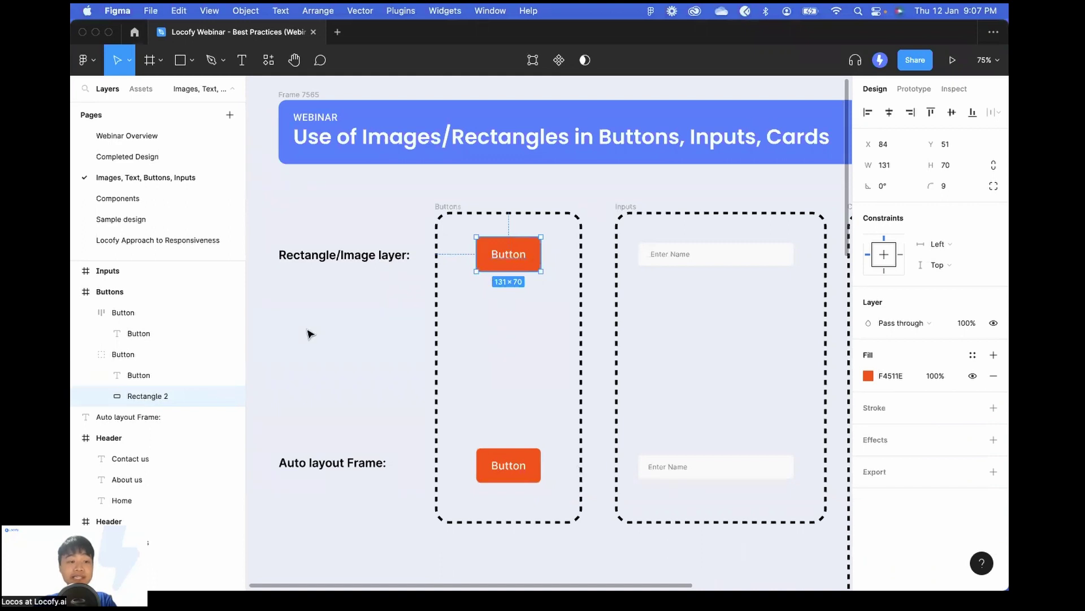
pyautogui.click(141, 359)
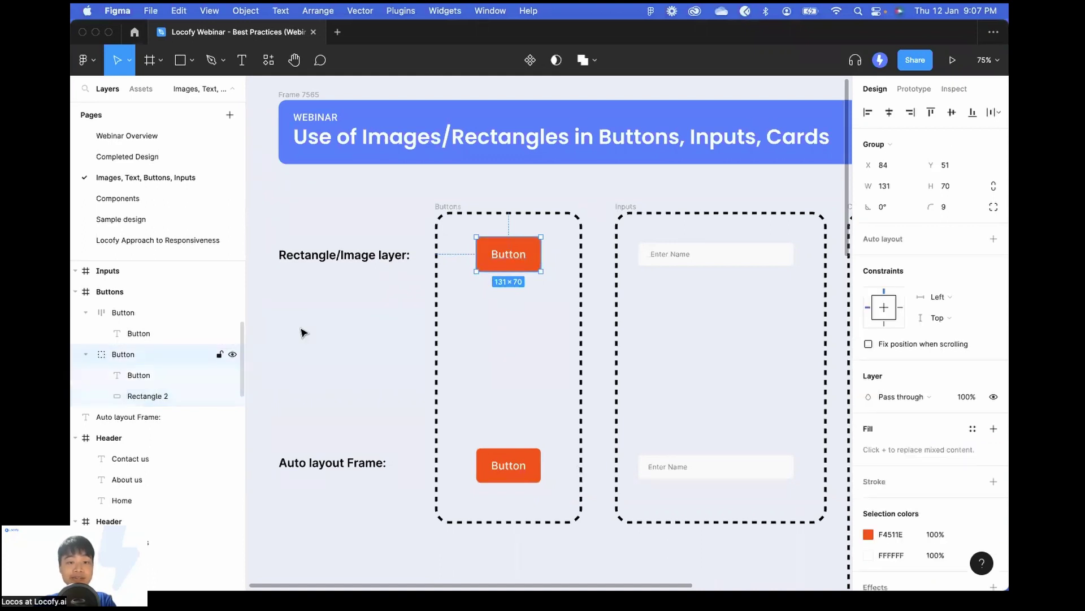
pyautogui.click(515, 468)
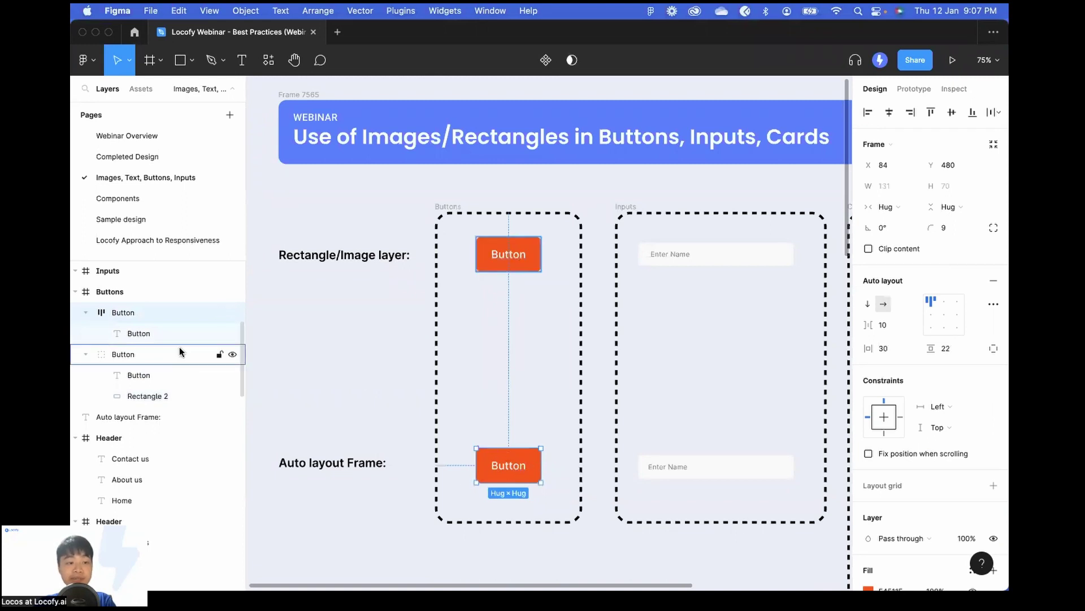
pyautogui.doubleClick(503, 471)
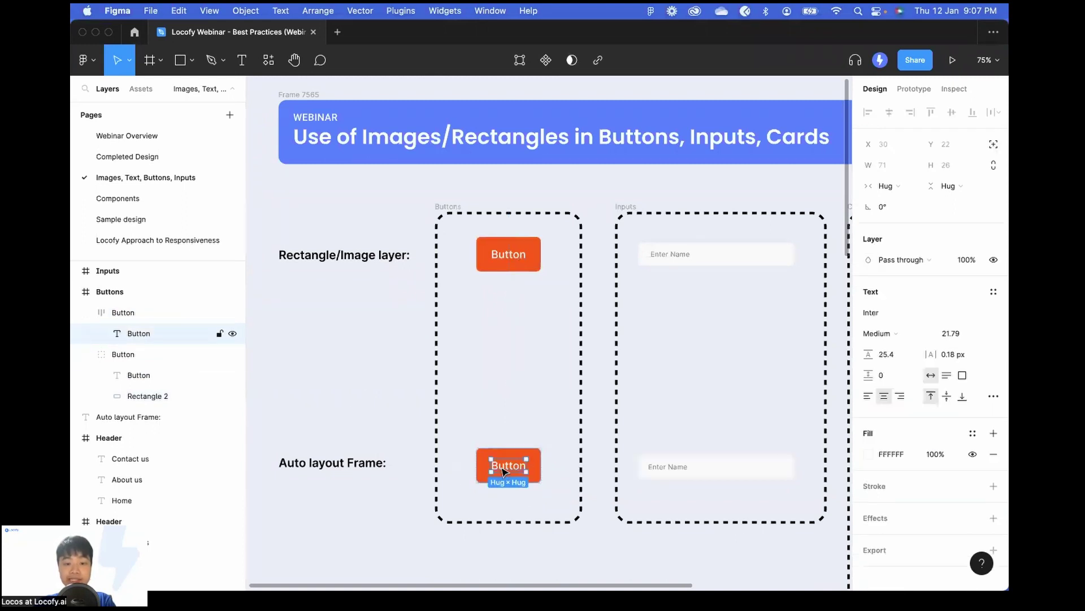
pyautogui.doubleClick(524, 467)
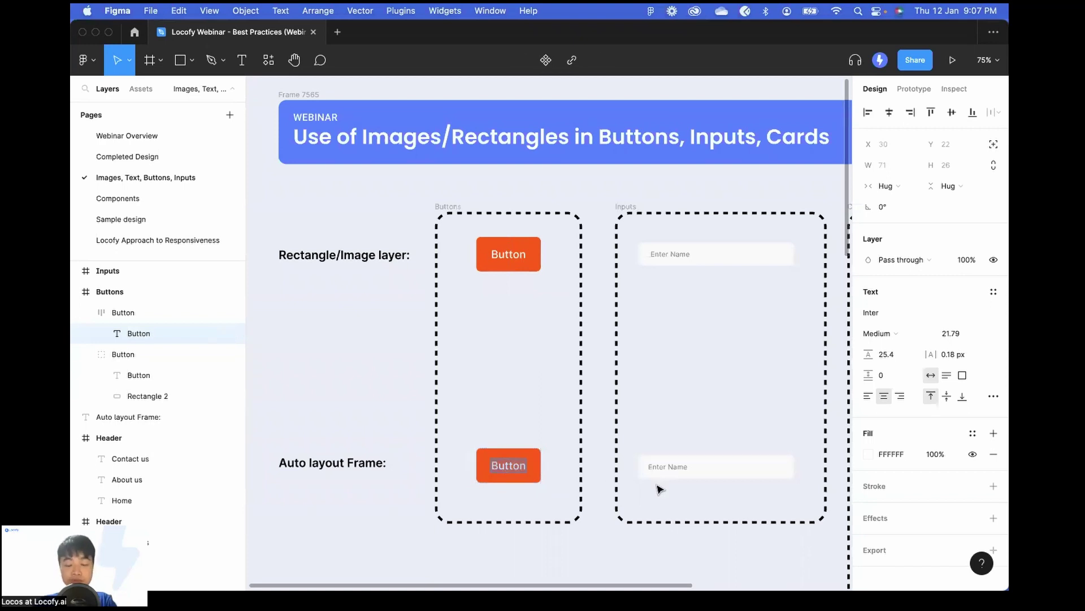
pyautogui.write('con')
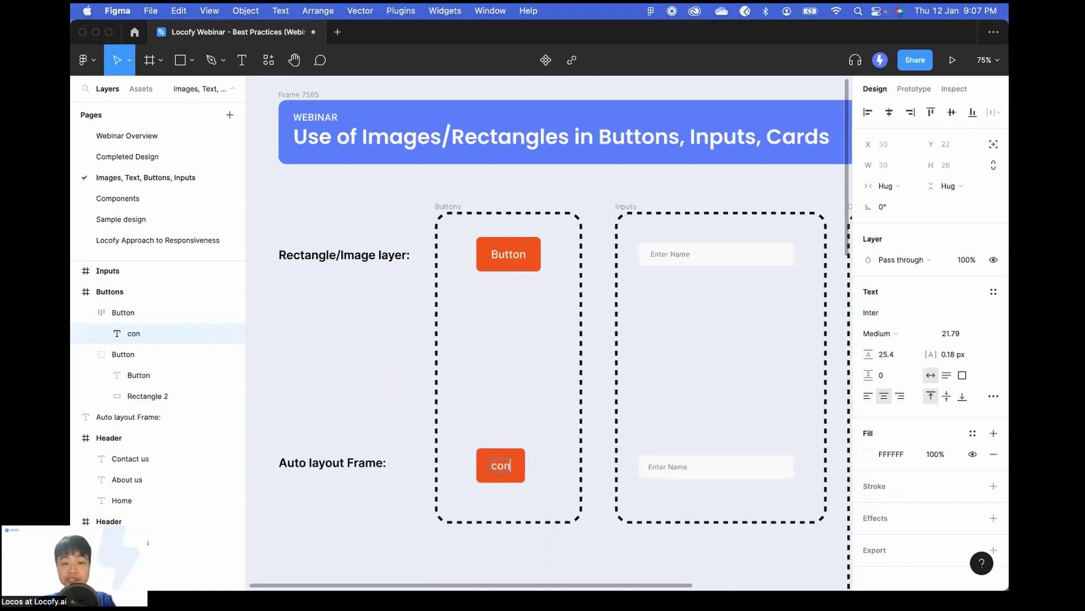
pyautogui.press('BackSpace')
pyautogui.press('BackSpace')
pyautogui.press('BackSpace')
pyautogui.write('Contact us')
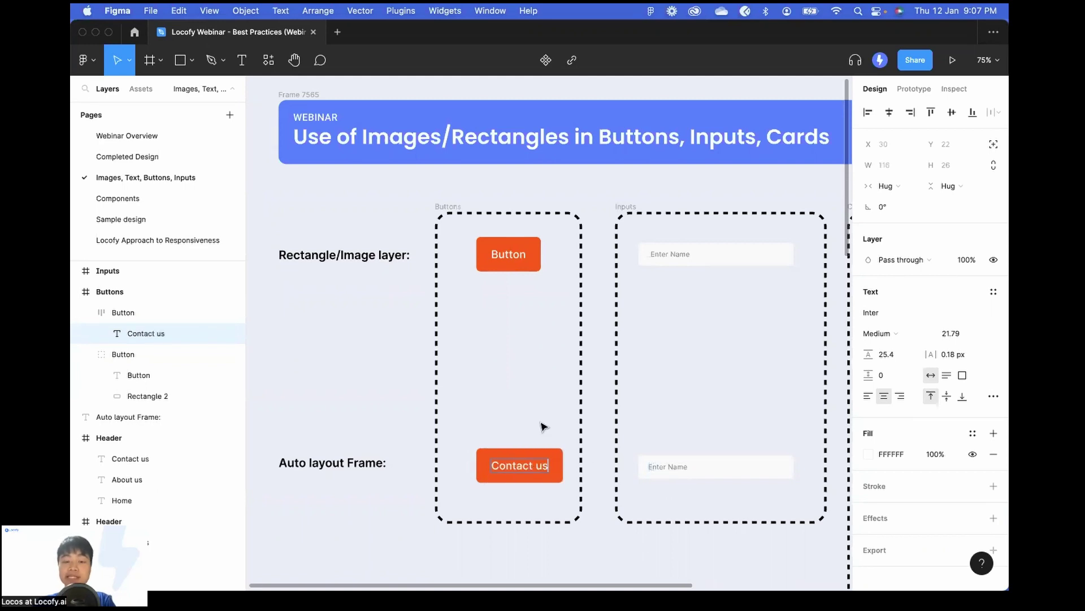
pyautogui.press('Escape')
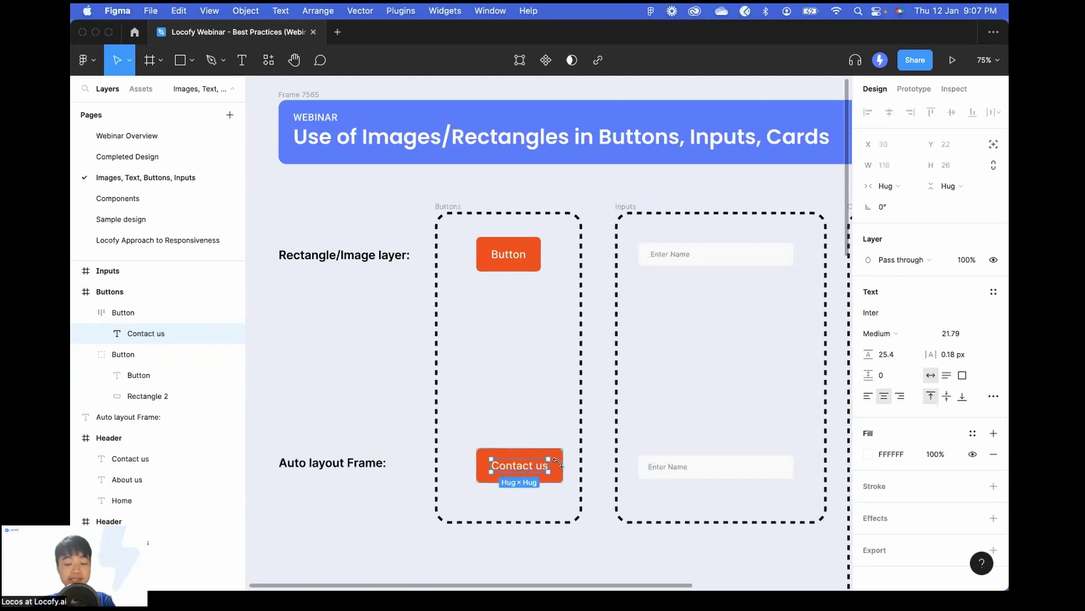
pyautogui.press('super+z')
pyautogui.press('super+z')
pyautogui.press('super+z')
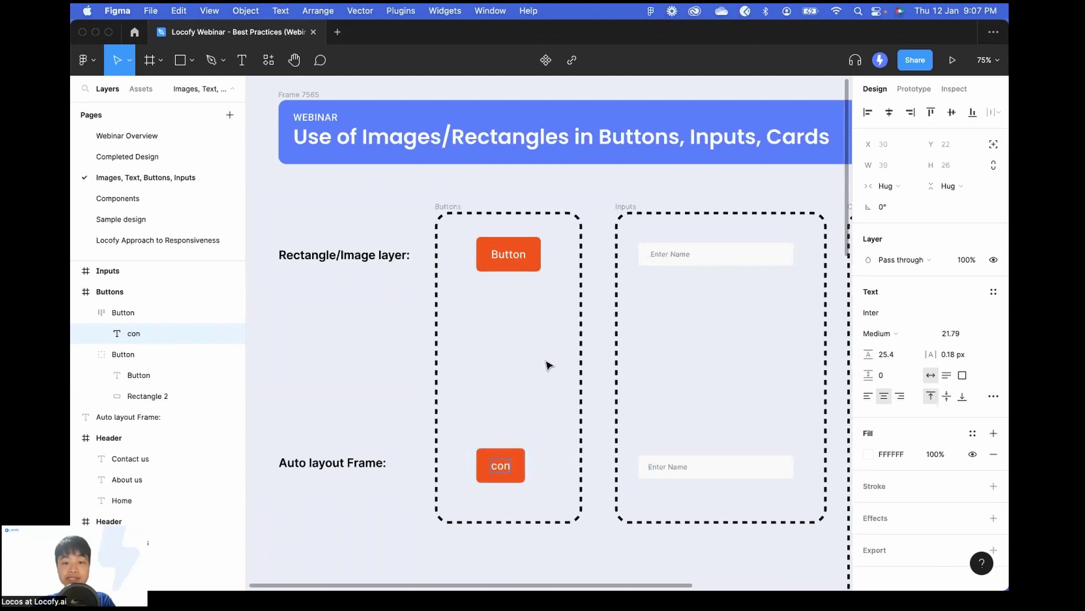
pyautogui.click(511, 258)
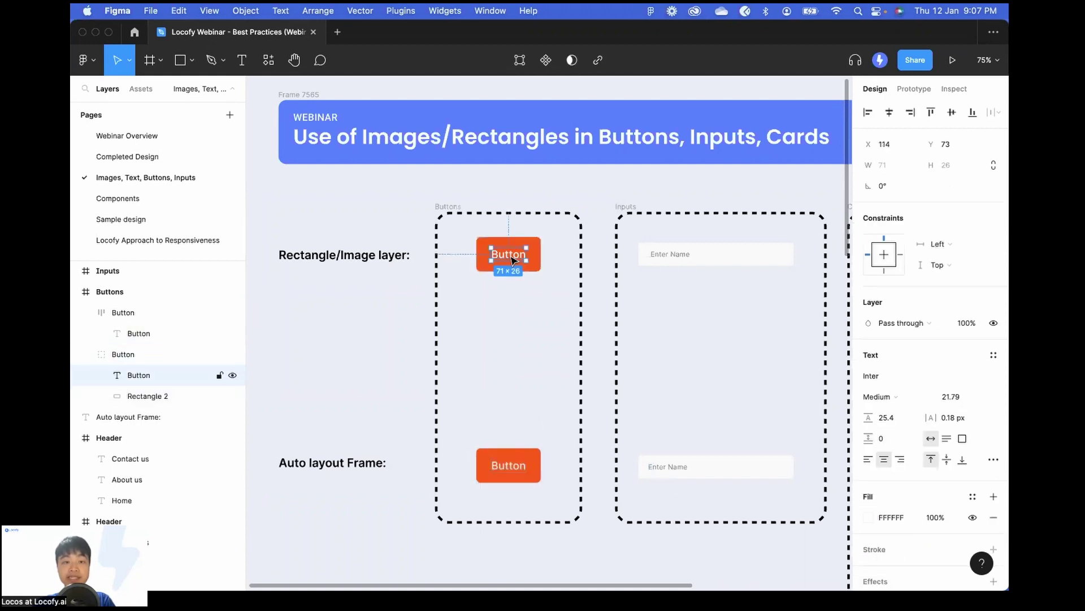
pyautogui.doubleClick(510, 255)
pyautogui.write('Cont')
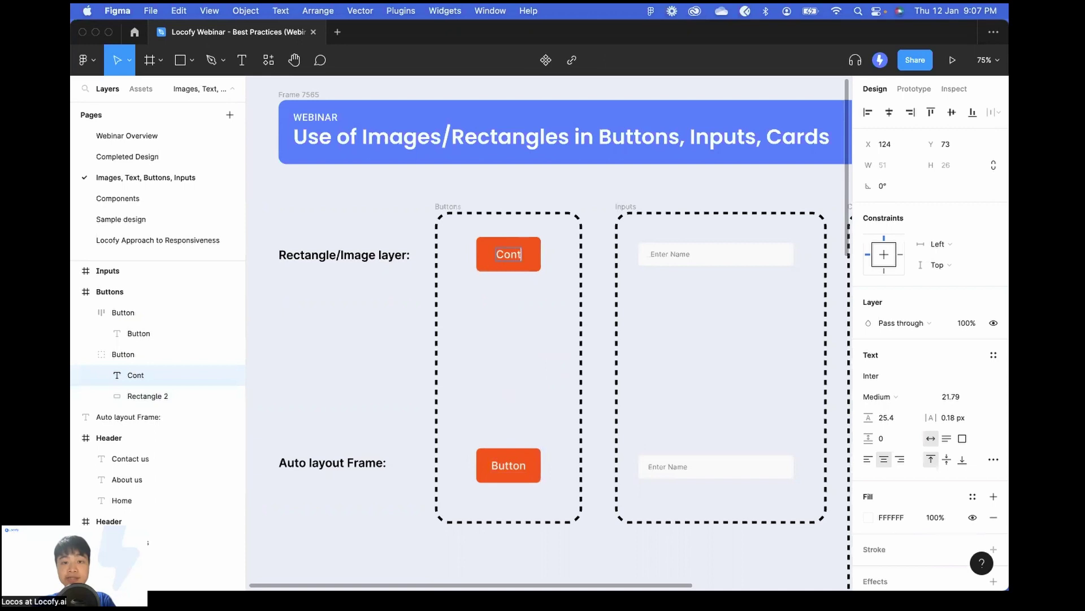
pyautogui.write('act us now')
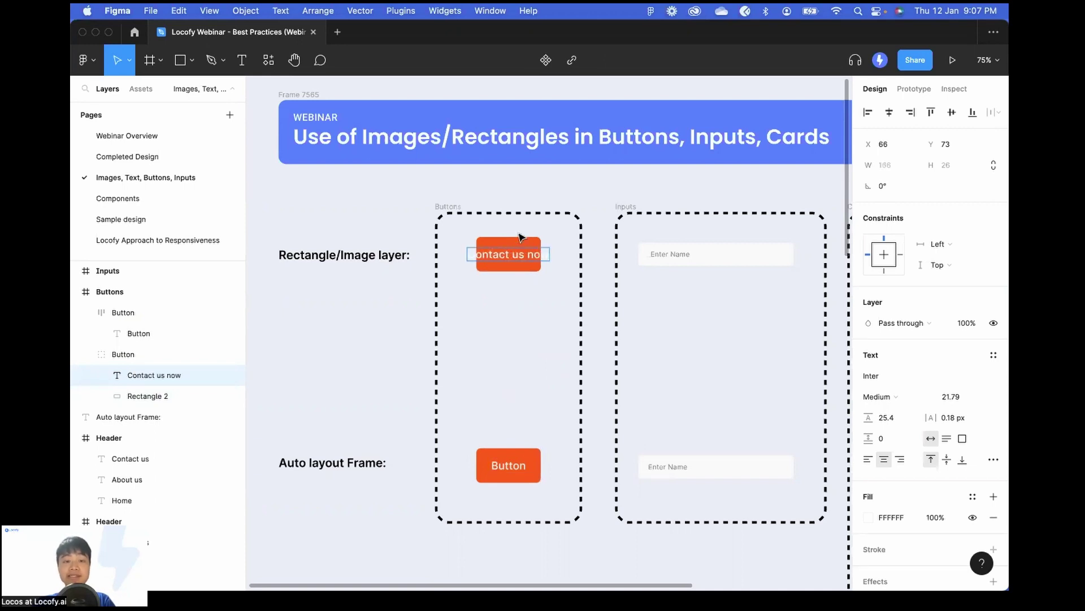
pyautogui.press('Escape')
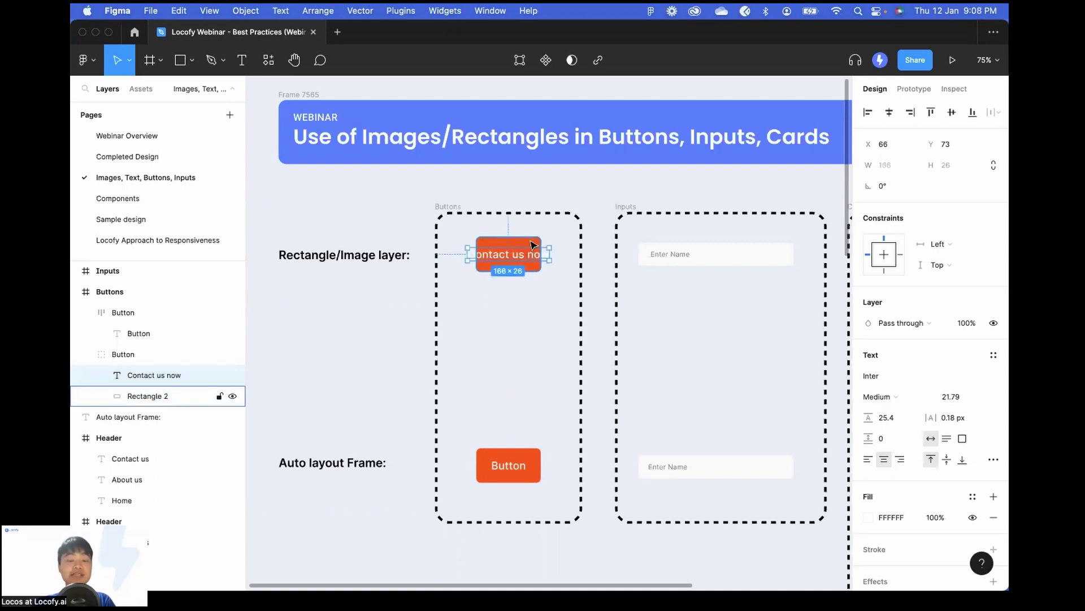
pyautogui.click(163, 397)
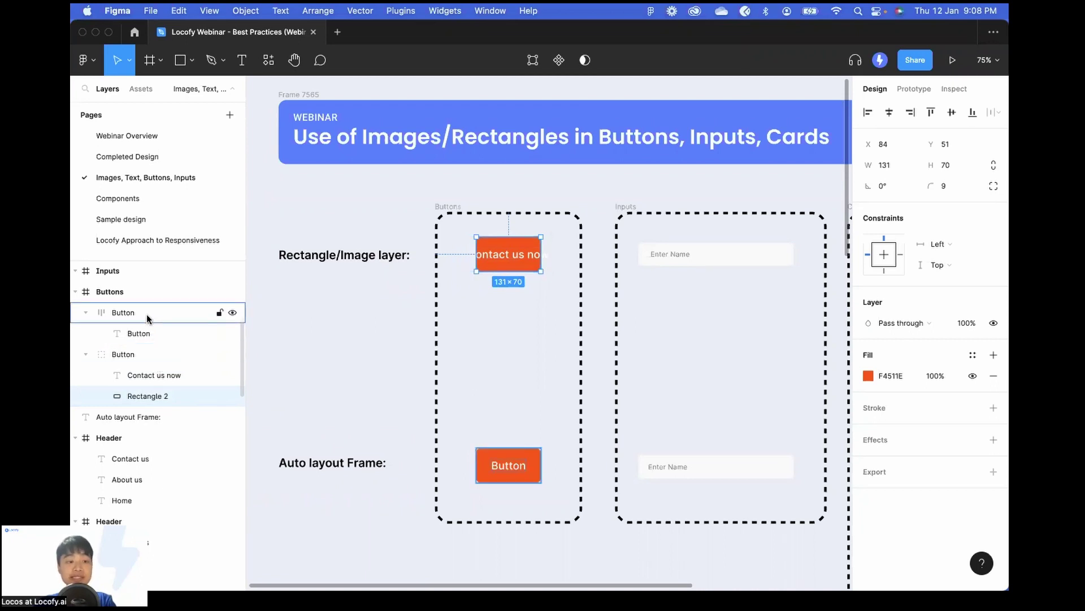
pyautogui.doubleClick(480, 255)
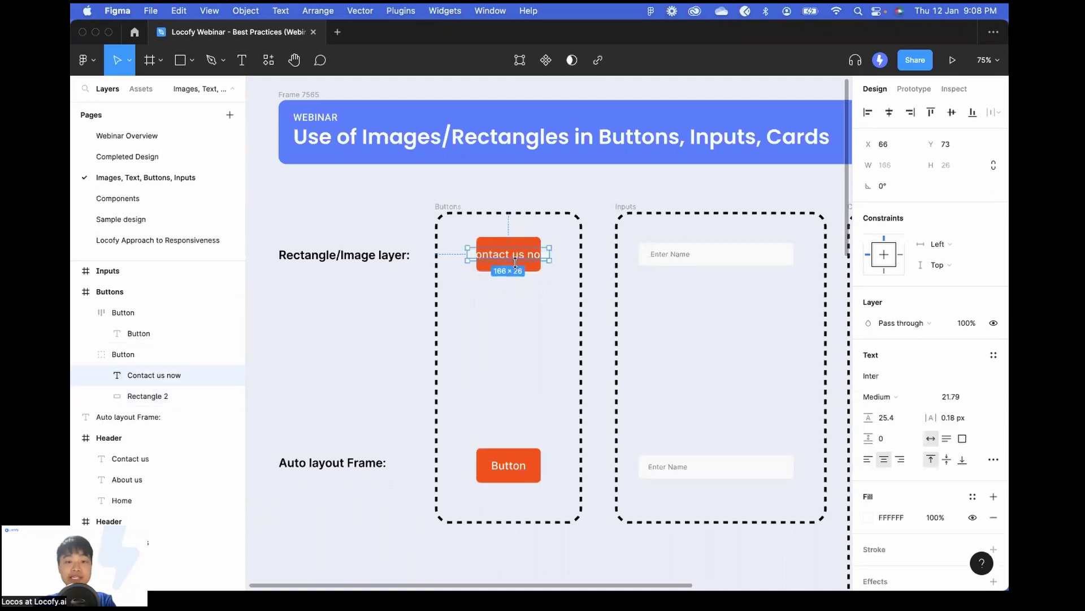
pyautogui.press('super+z')
pyautogui.press('super+z')
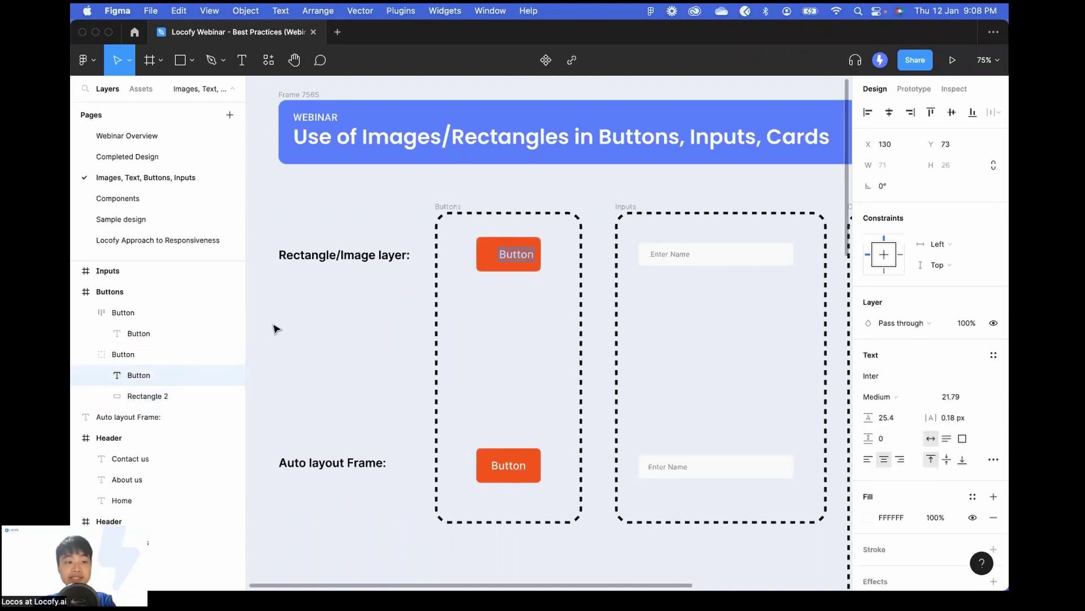
pyautogui.press('Escape')
pyautogui.press('Escape')
pyautogui.click(170, 334)
pyautogui.press('Return')
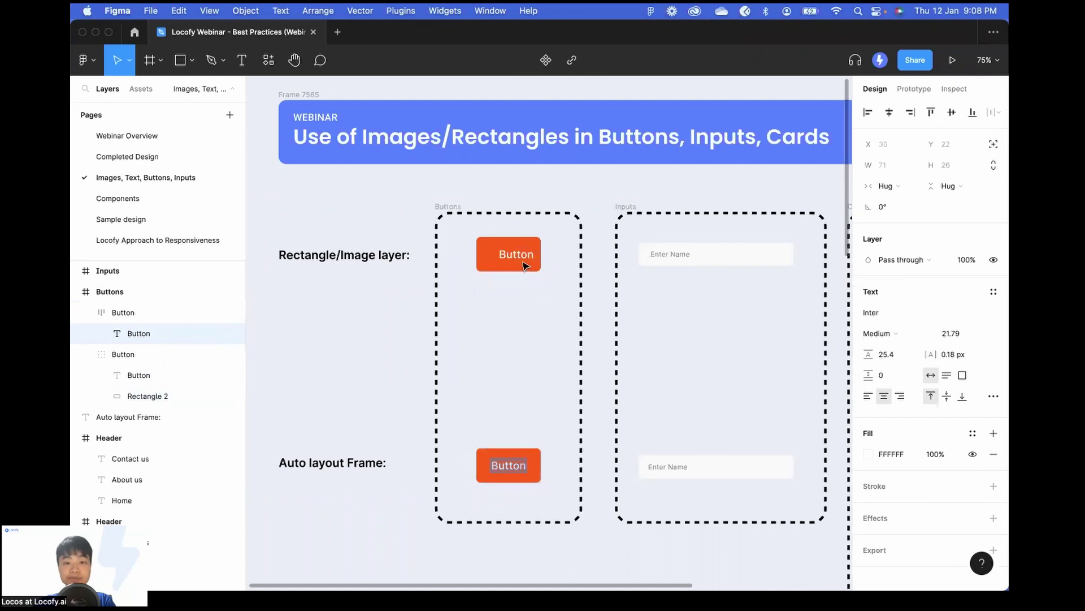
pyautogui.click(519, 250)
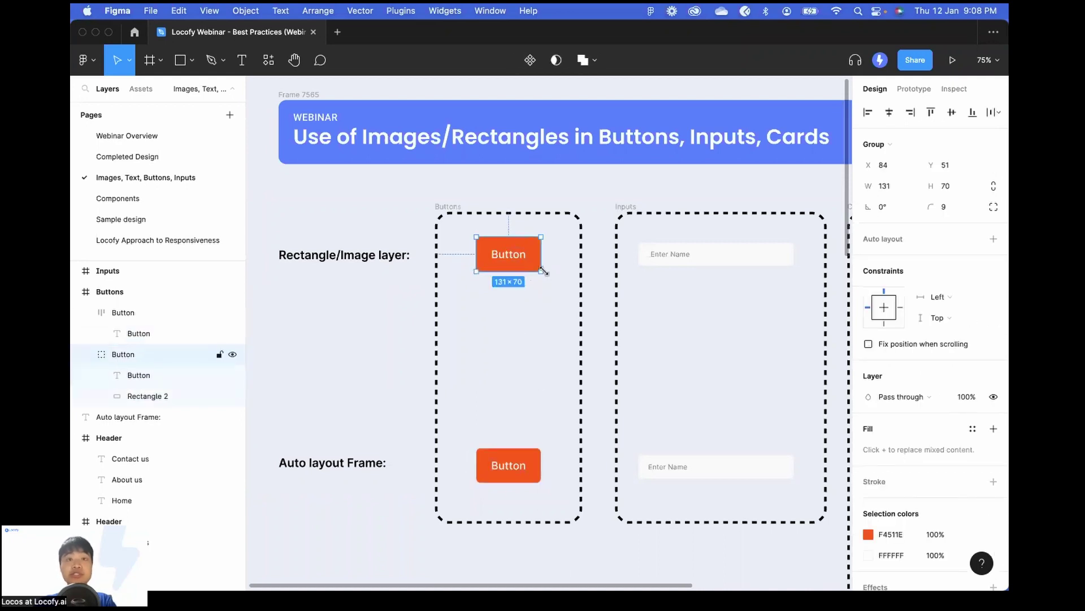
# Draw a new 130×69 frame between the two example buttons.
pyautogui.click(563, 296)
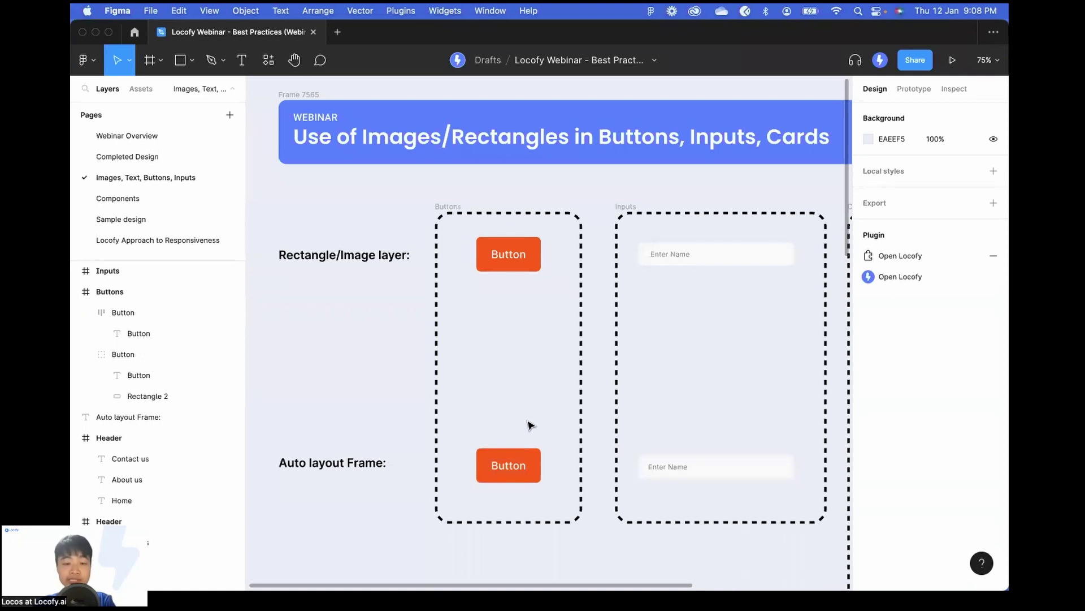
pyautogui.click(150, 62)
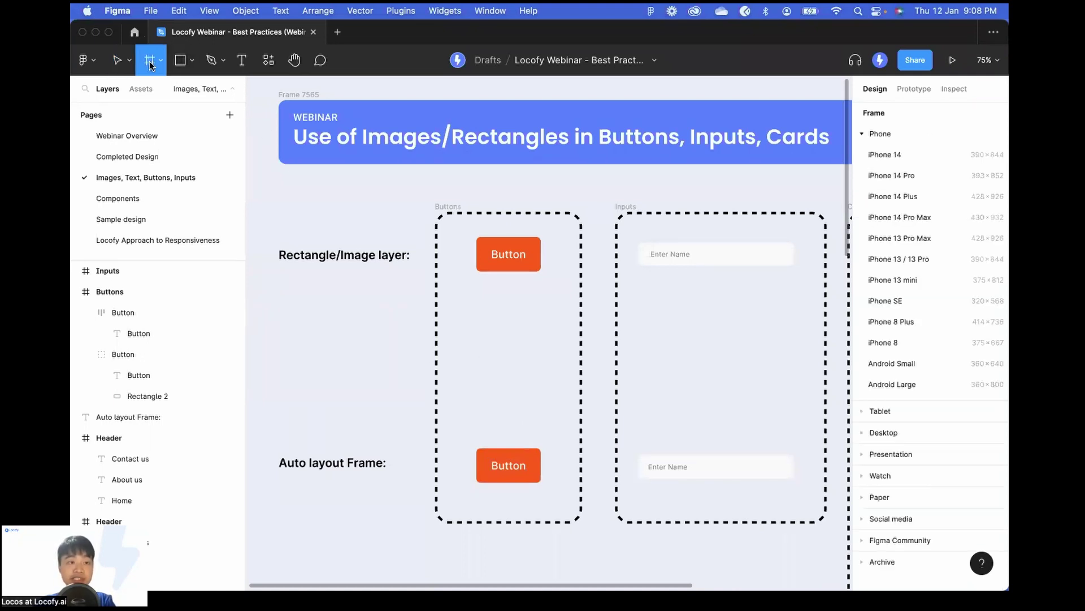
pyautogui.moveTo(476, 359); pyautogui.dragTo(542, 396)
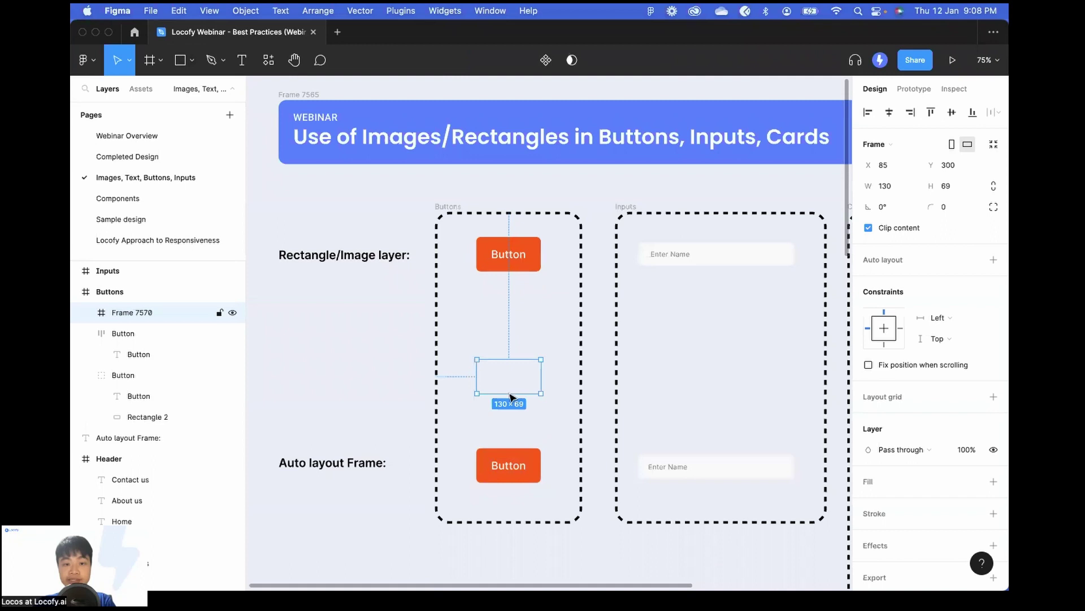
pyautogui.click(511, 403)
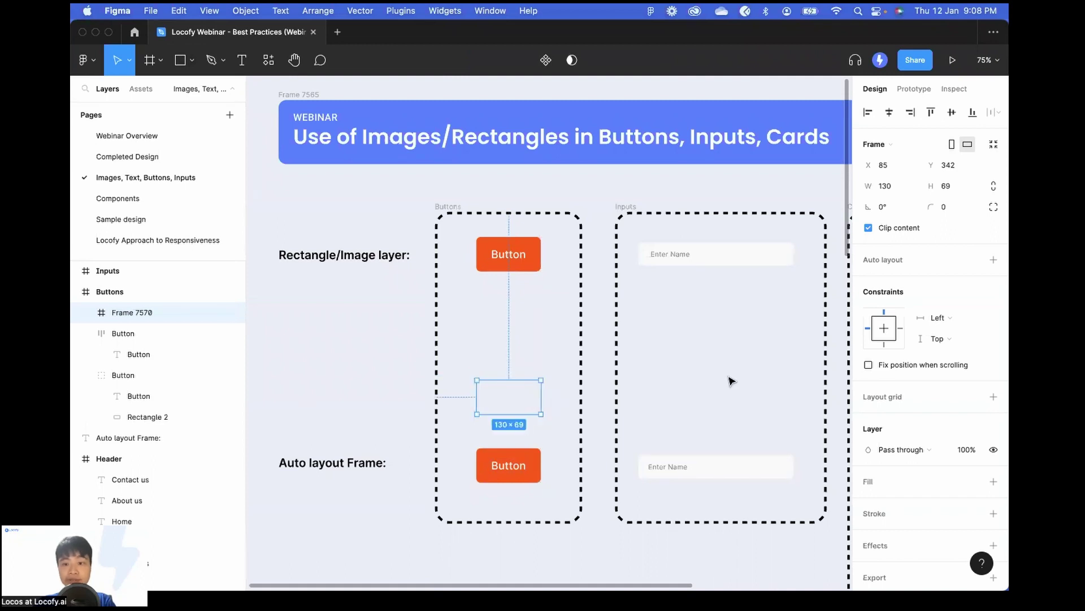
# Fill the new frame with the example button's orange F4511E colour.
pyautogui.scroll(-2, 907, 469)
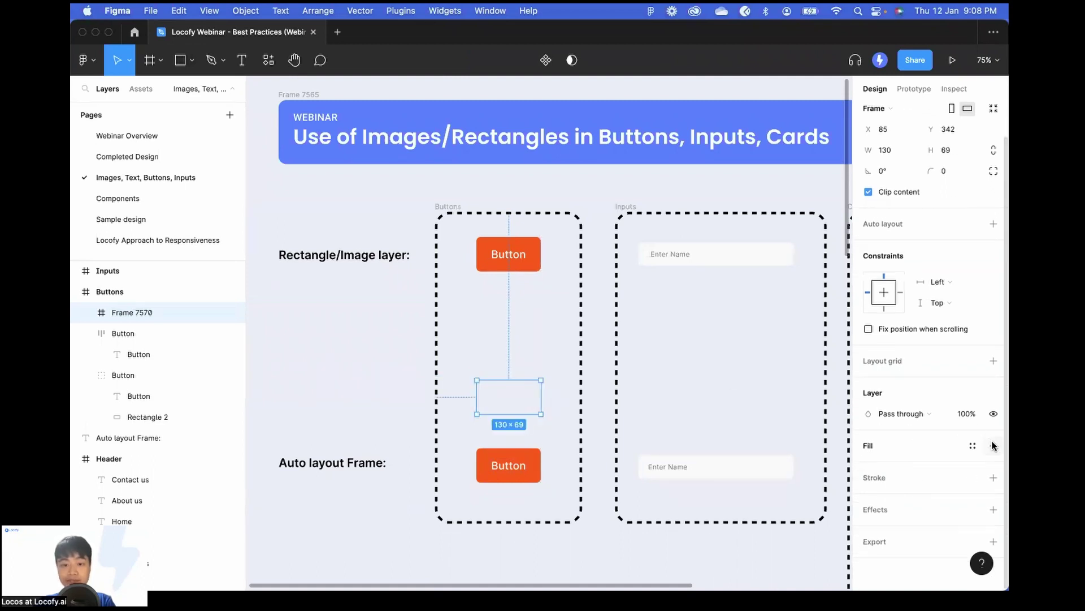
pyautogui.click(497, 466)
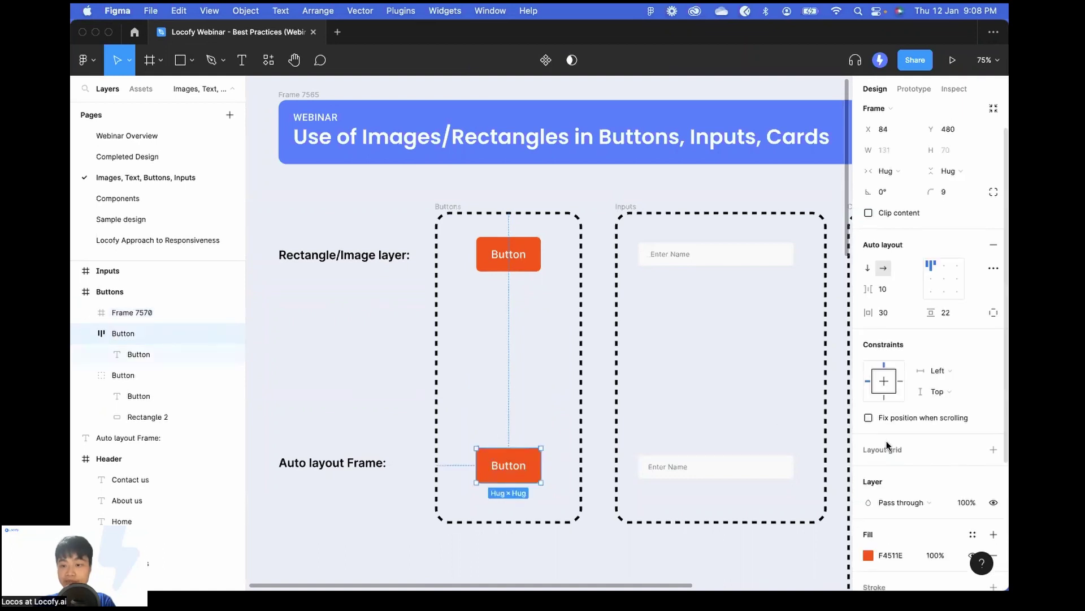
pyautogui.click(891, 422)
pyautogui.hotkey('ctrl', 'c')
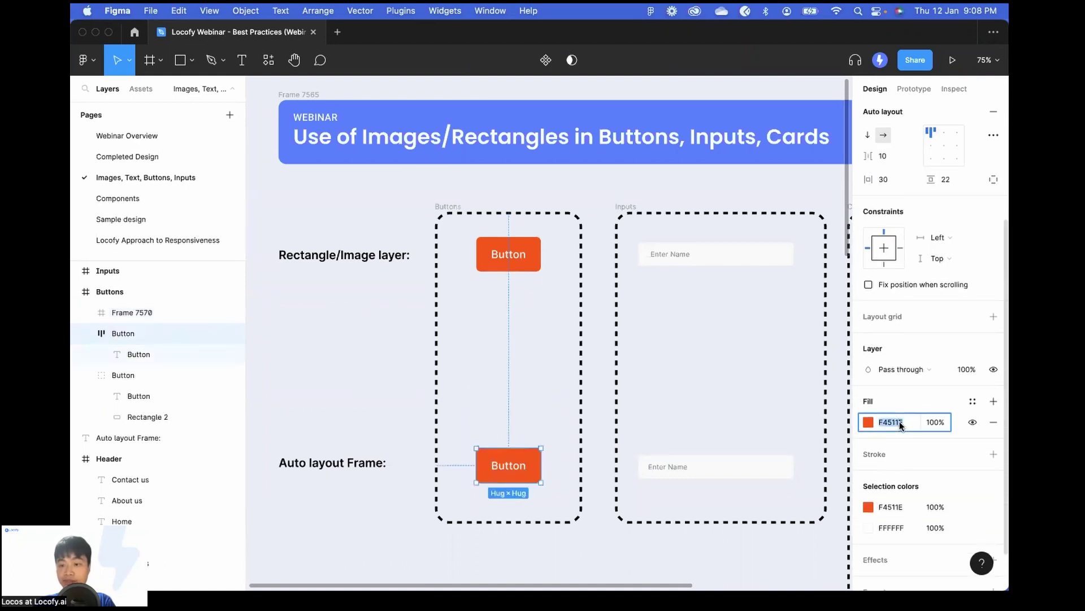
pyautogui.click(477, 408)
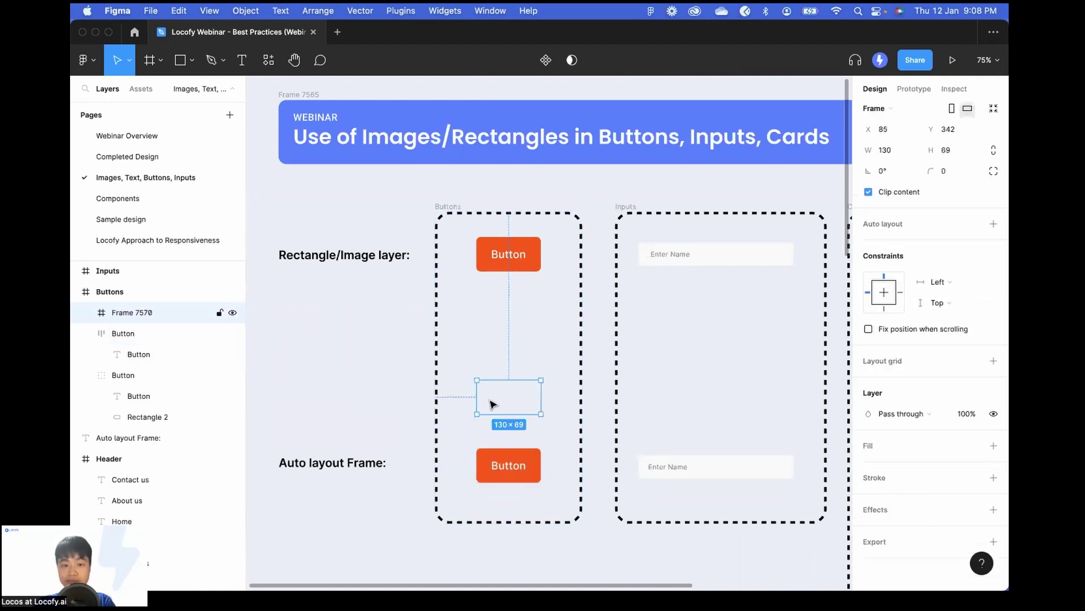
pyautogui.click(892, 446)
pyautogui.hotkey('ctrl', 'v')
pyautogui.press('Return')
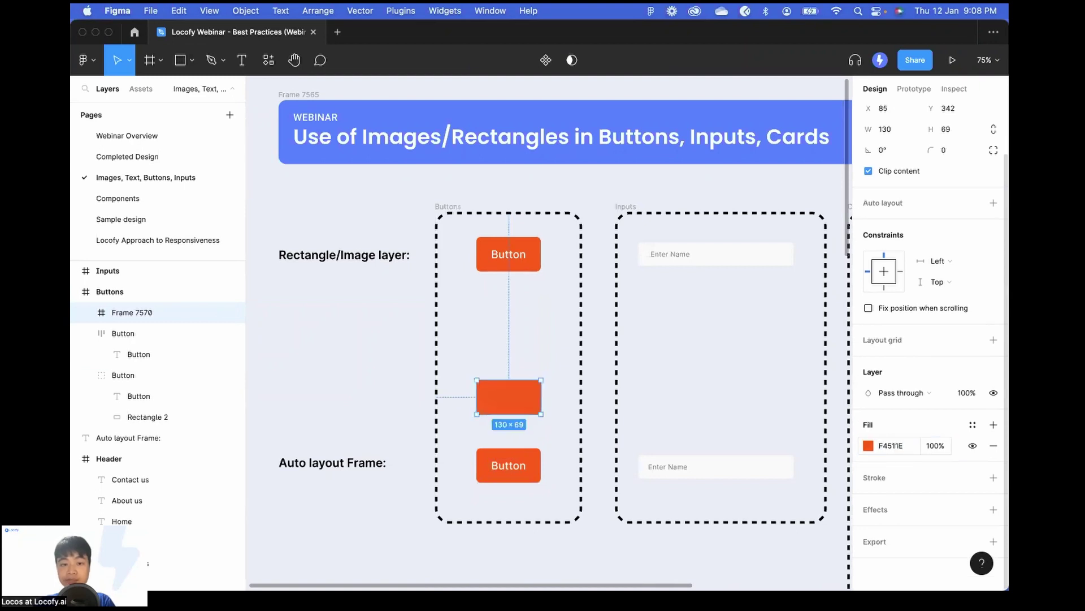
# Give the orange frame a corner radius of 9, matching the example button.
pyautogui.click(535, 464)
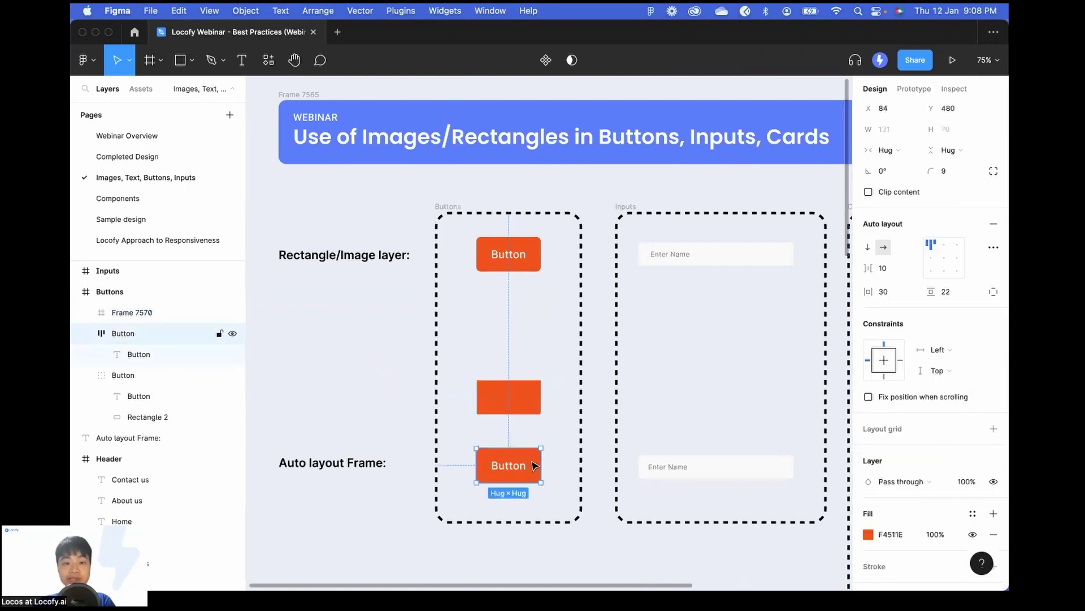
pyautogui.click(957, 172)
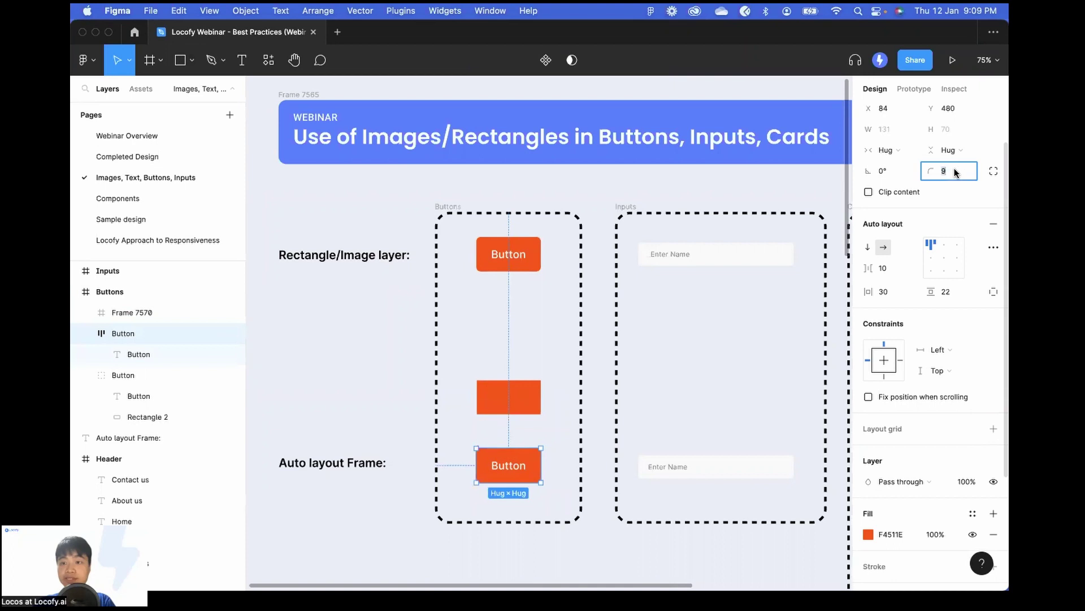
pyautogui.click(511, 399)
pyautogui.click(949, 155)
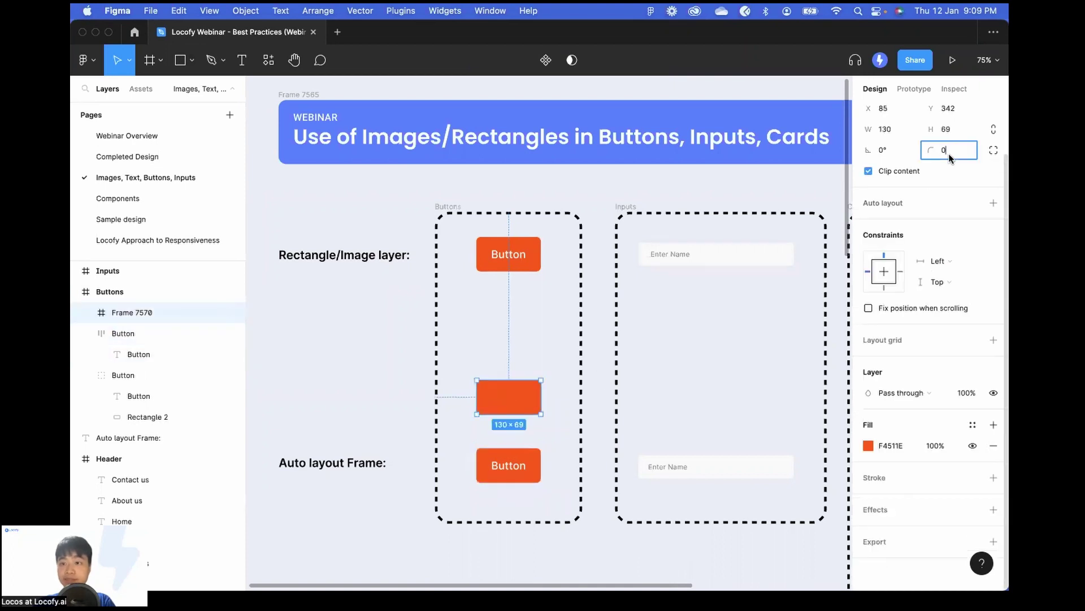
pyautogui.press('Return')
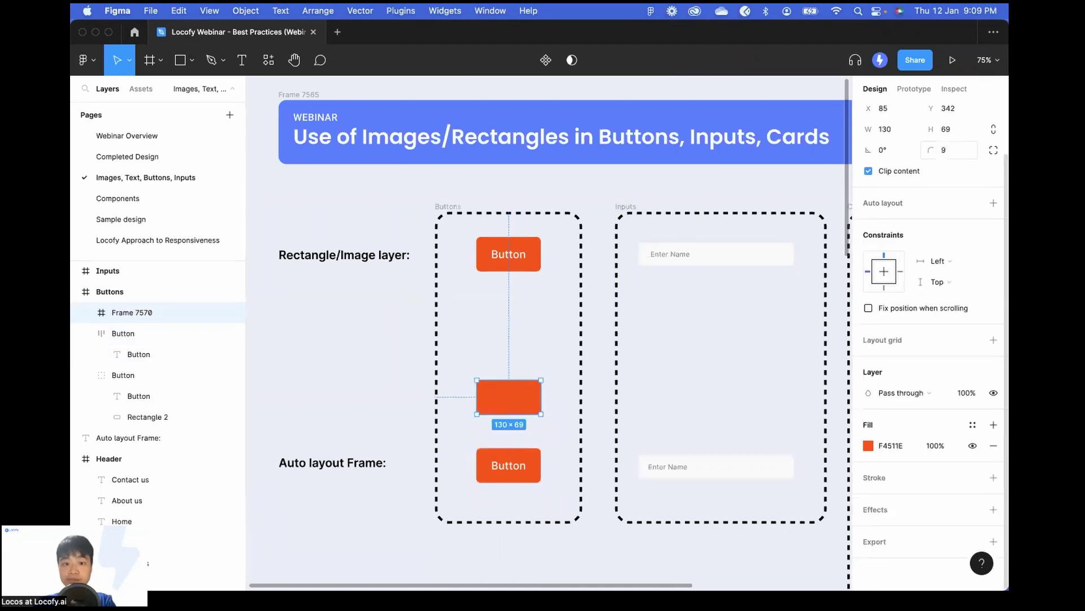
pyautogui.click(557, 350)
pyautogui.click(534, 391)
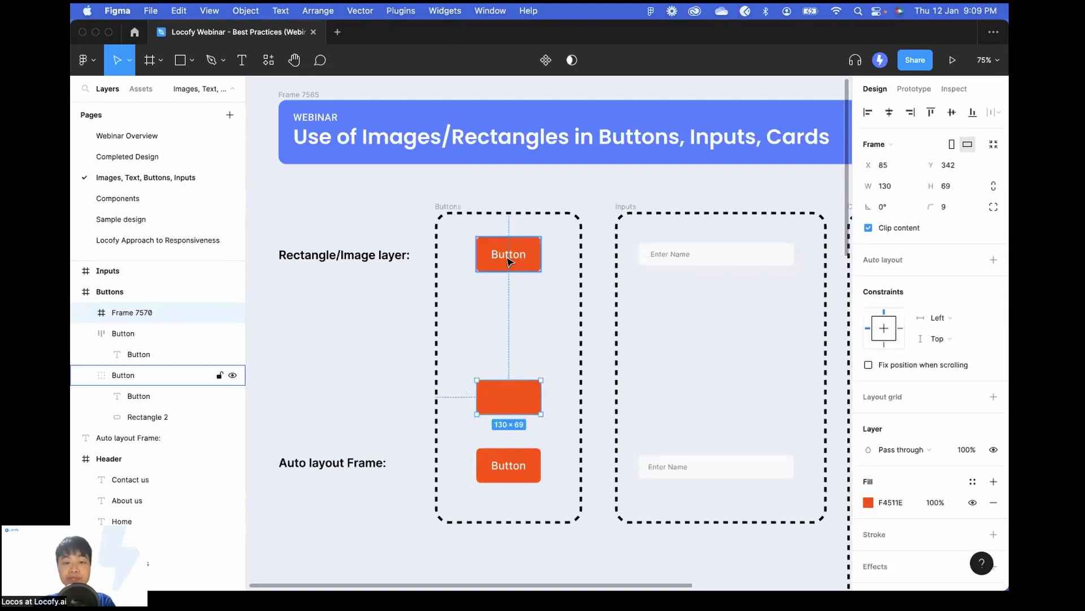
# Add a 'Button' text label inside Frame 7570 and apply auto layout to the frame.
pyautogui.press('t')
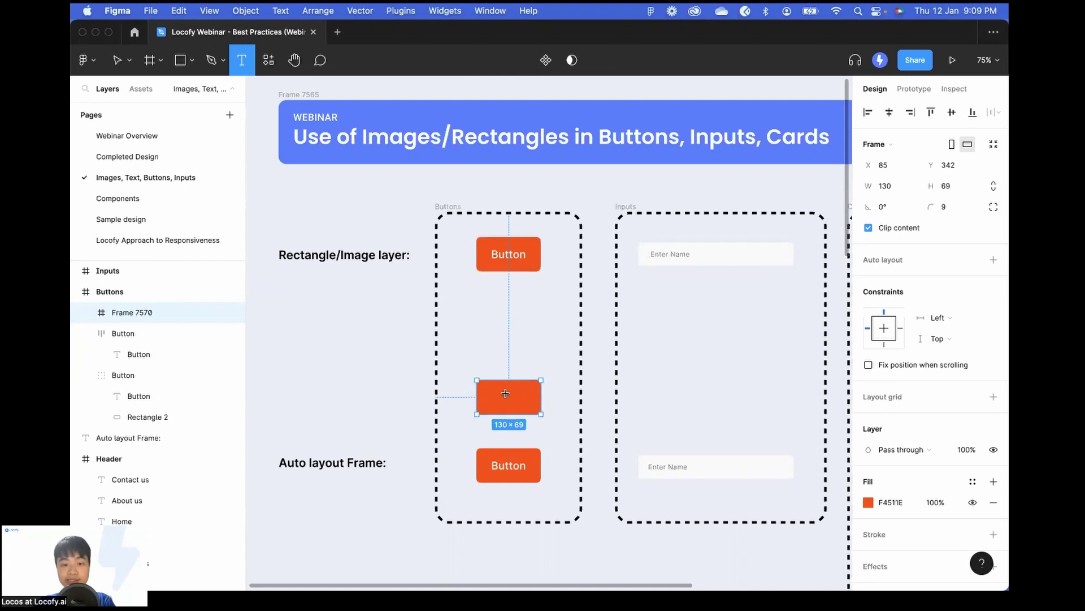
pyautogui.click(505, 393)
pyautogui.write('Button')
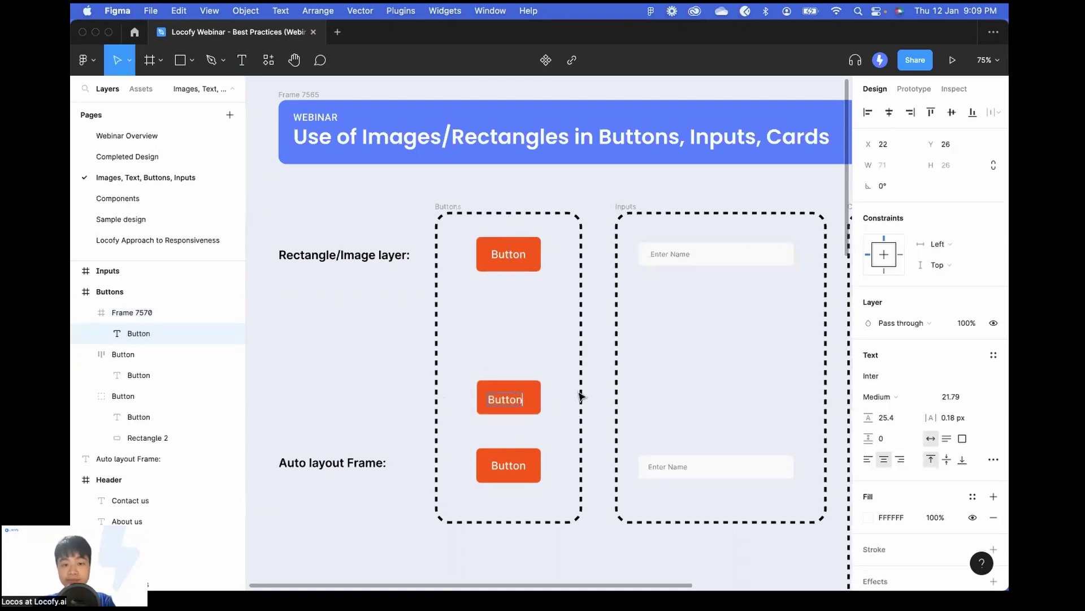
pyautogui.press('Escape')
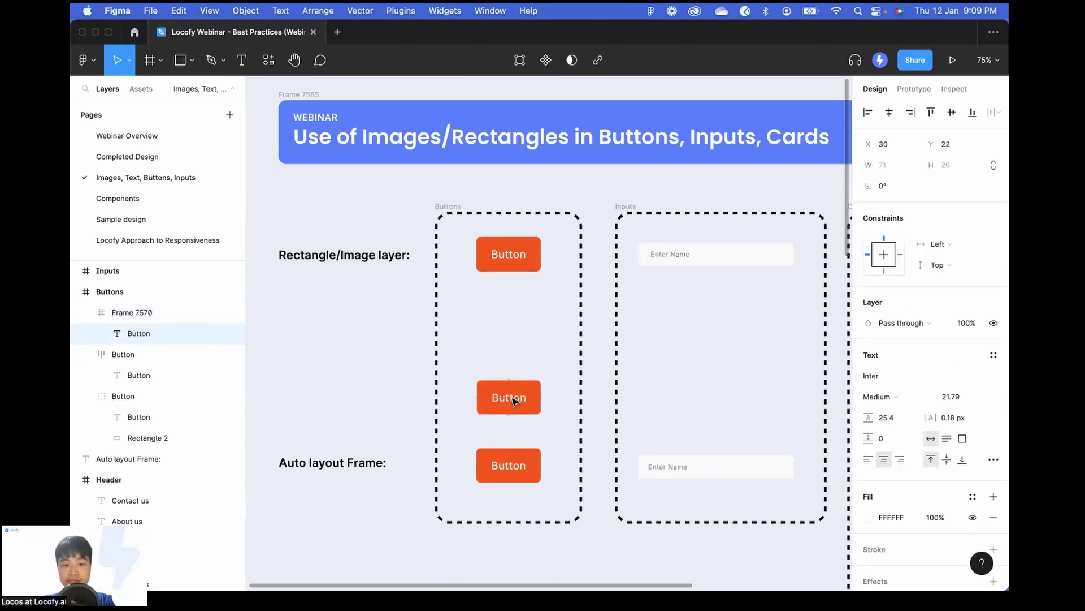
pyautogui.moveTo(453, 362); pyautogui.dragTo(567, 434)
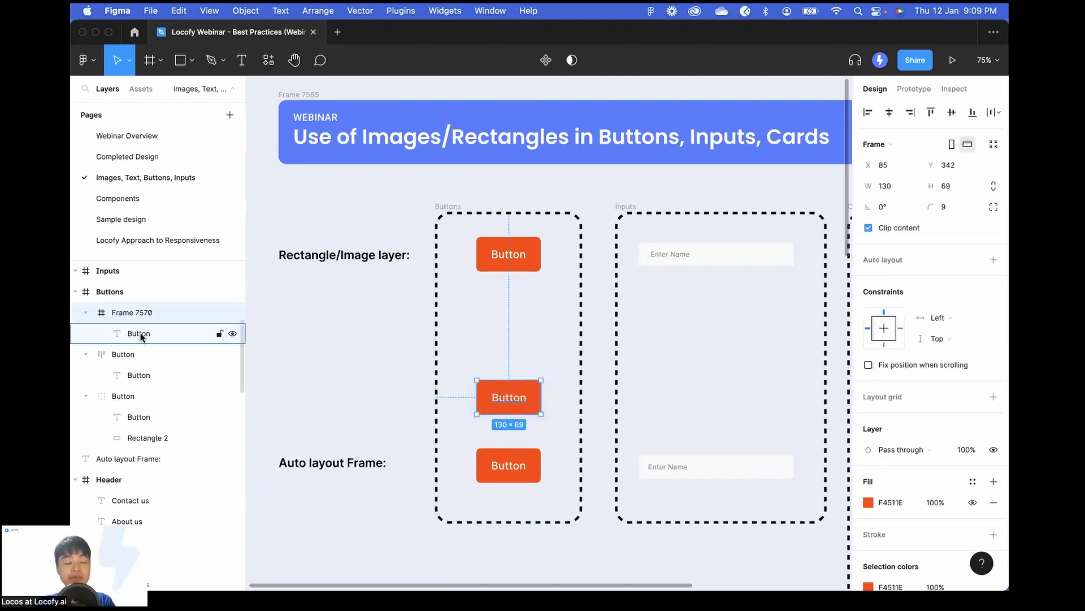
pyautogui.click(992, 260)
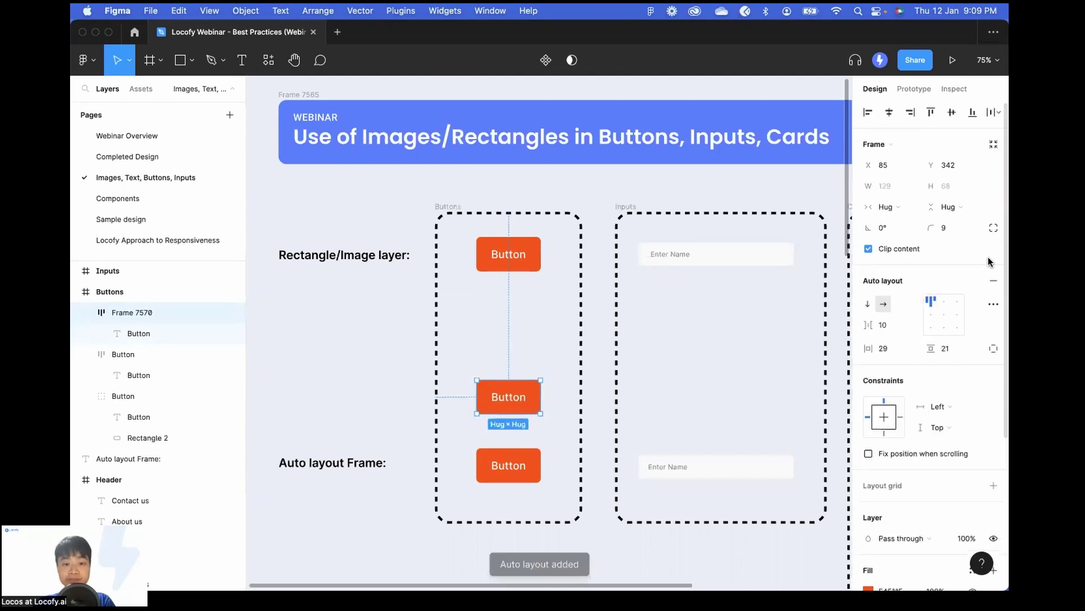
# Try renaming the label to 'Contact Us', then undo back to 'Button'.
pyautogui.doubleClick(516, 402)
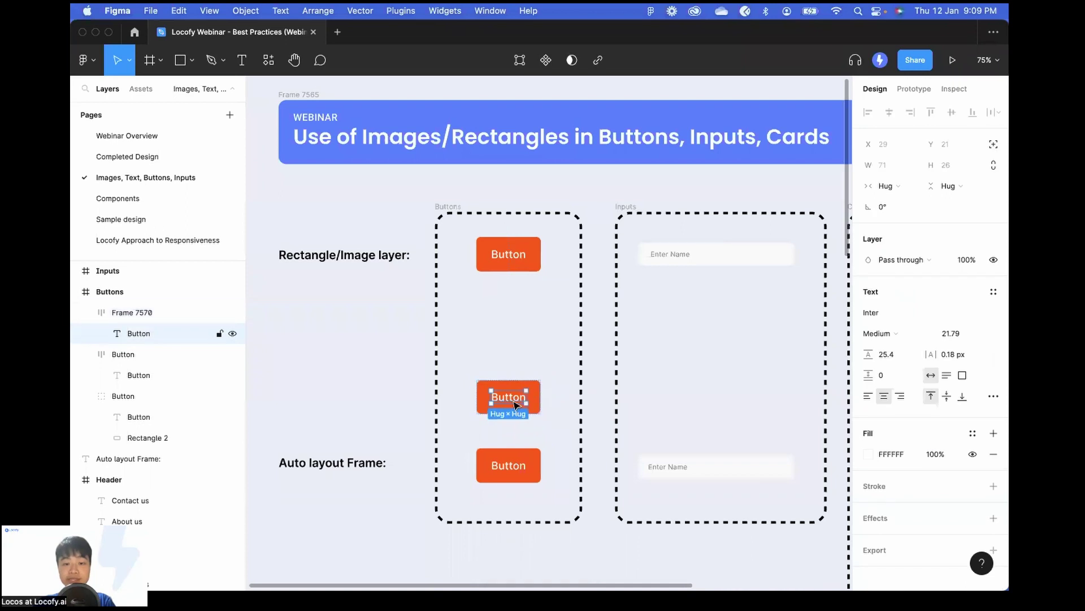
pyautogui.doubleClick(512, 400)
pyautogui.write('Contact Us')
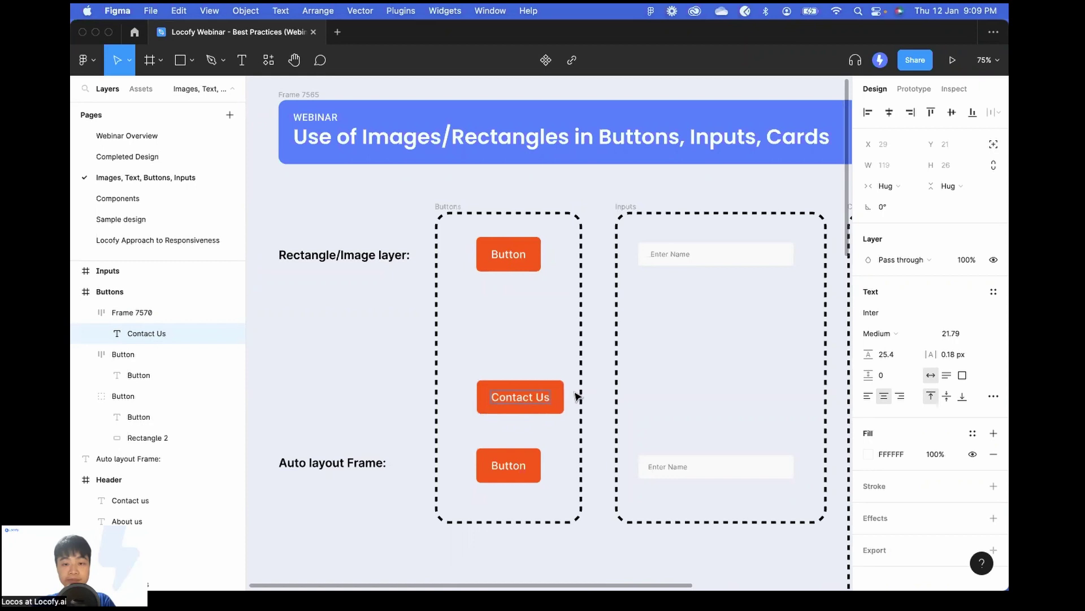
pyautogui.press('Escape')
pyautogui.hotkey('ctrl', 'z')
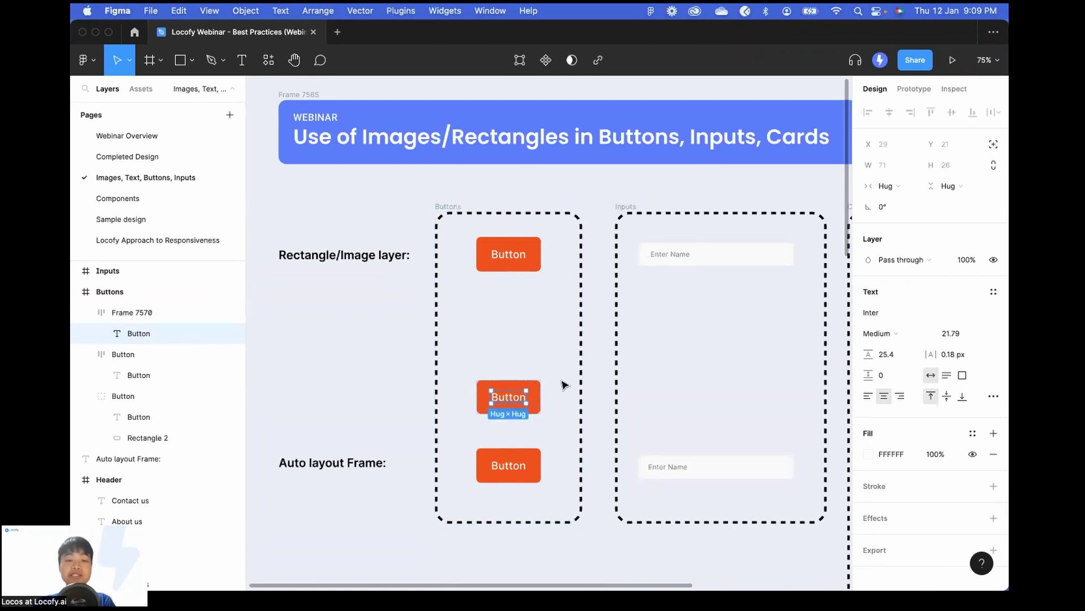
# Inspect the new auto layout frame and the top image-layer button group.
pyautogui.click(519, 372)
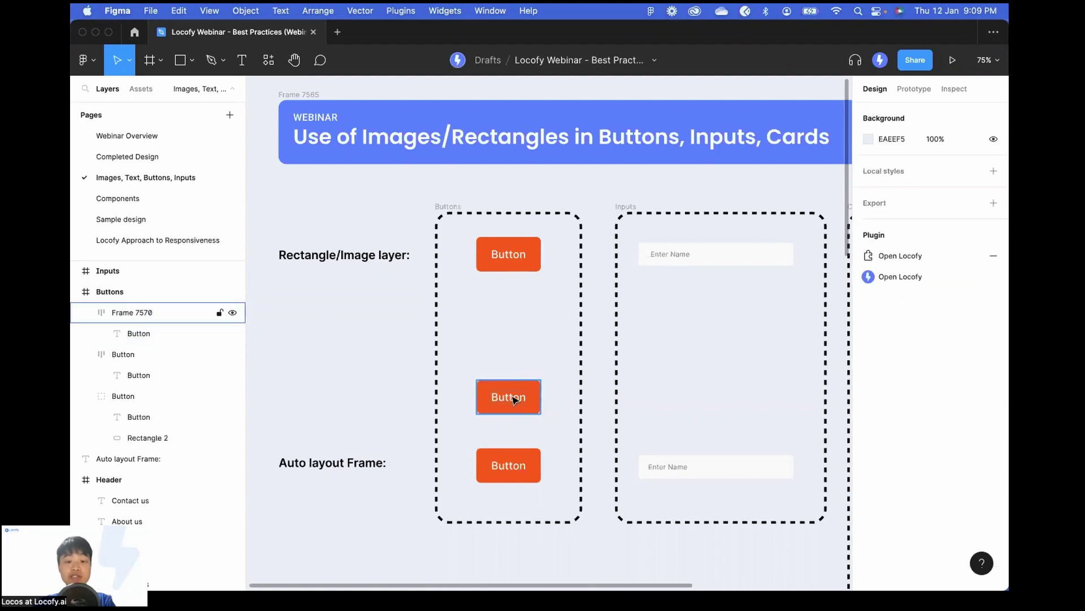
pyautogui.click(514, 398)
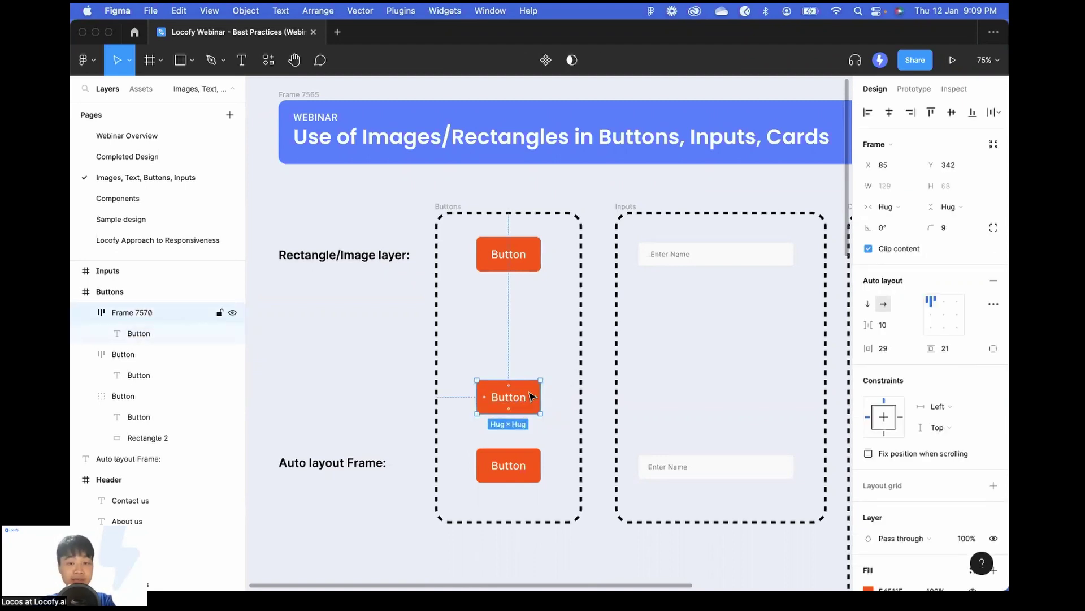
pyautogui.click(554, 324)
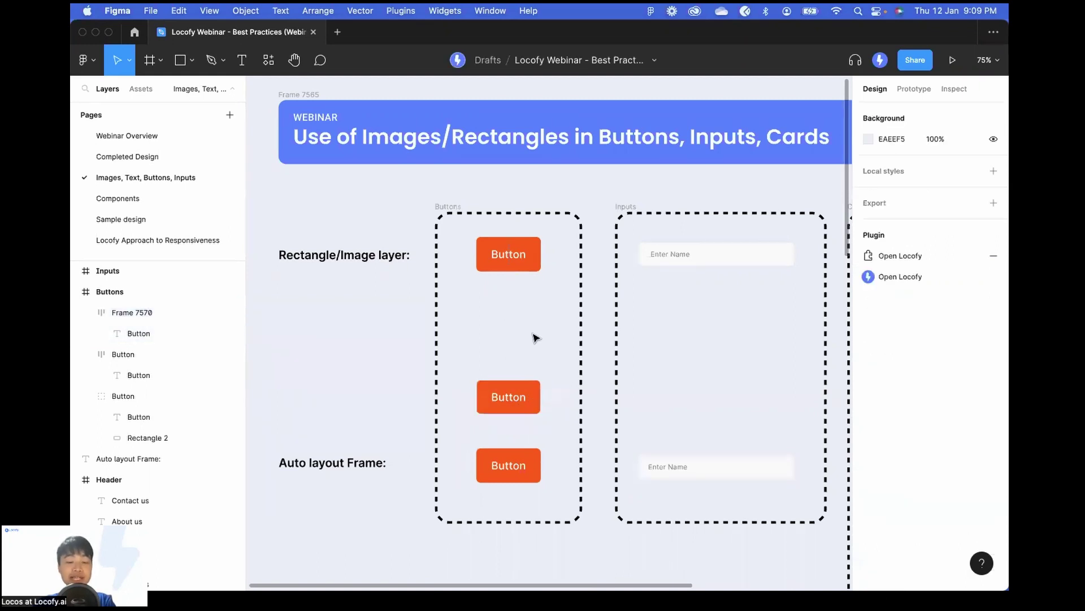
pyautogui.click(505, 268)
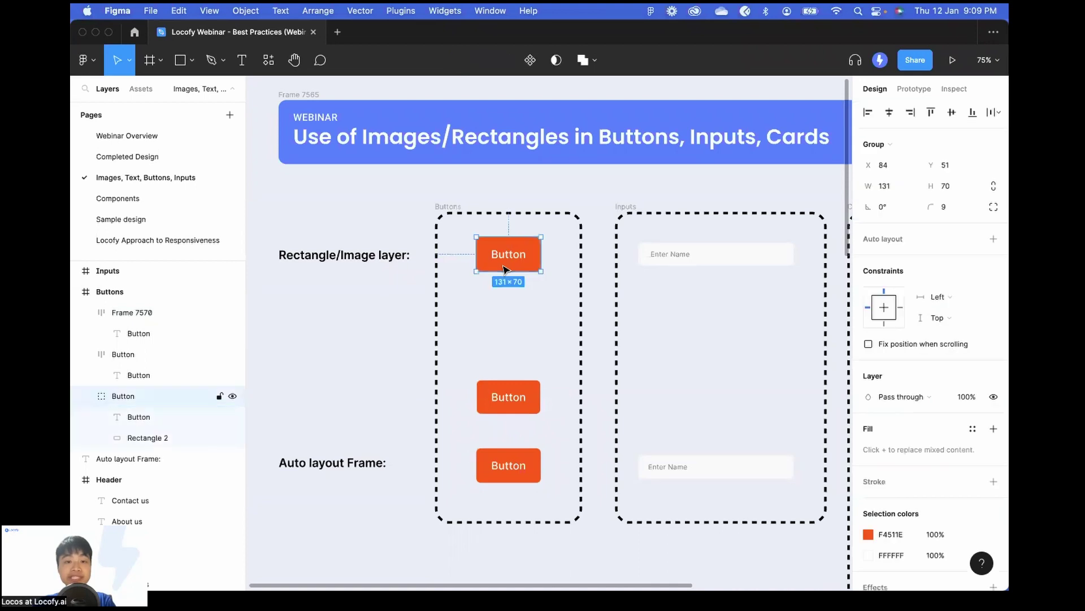
pyautogui.click(512, 331)
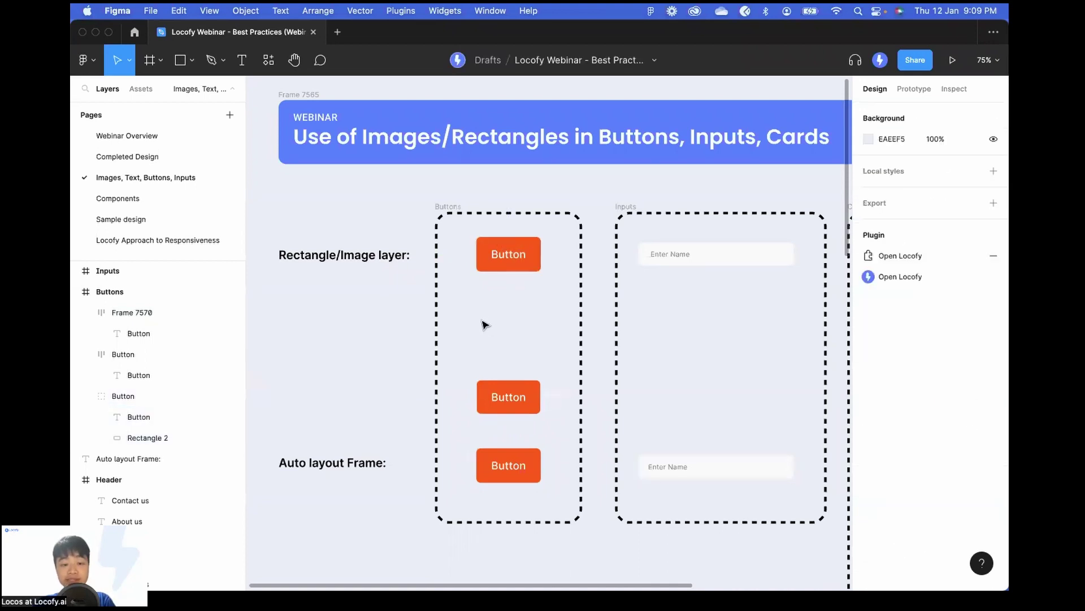
# Draw an empty frame below the top button and inspect its 131×70 Rectangle 2 layer.
pyautogui.press('f')
pyautogui.moveTo(478, 310); pyautogui.dragTo(540, 343)
pyautogui.click(516, 252)
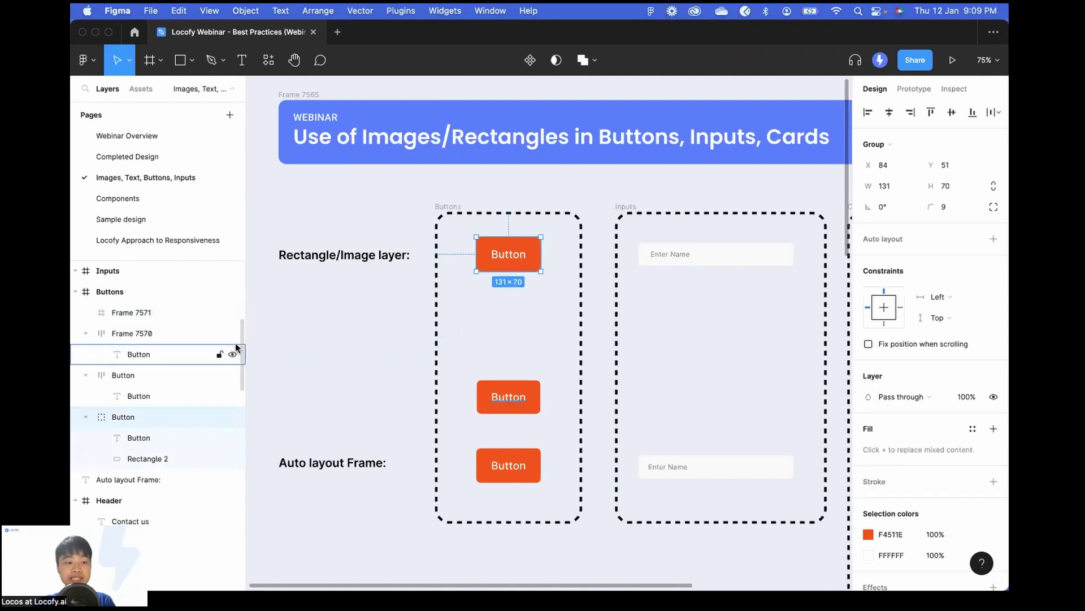
pyautogui.scroll(-2, 156, 430)
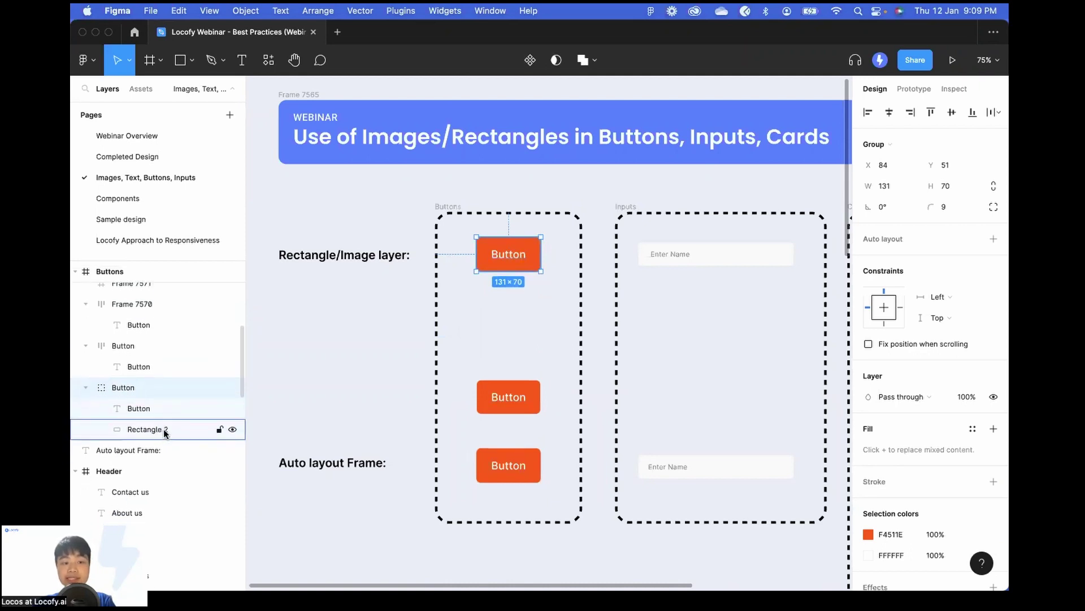
pyautogui.click(164, 430)
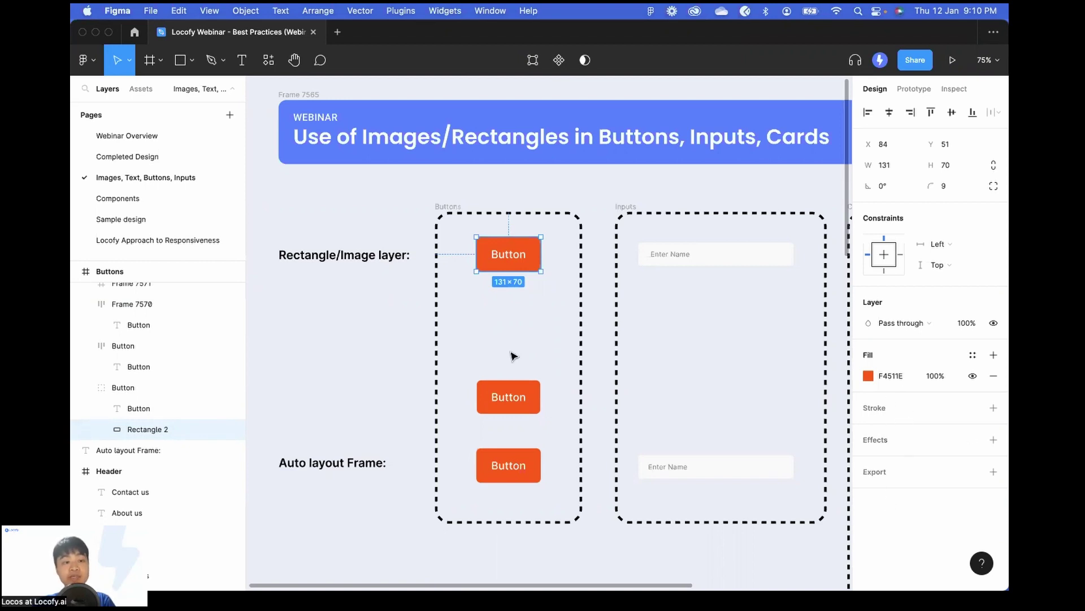
# Copy the top button's properties and paste them onto the empty frame for orange fill and rounded corners.
pyautogui.rightClick(159, 428)
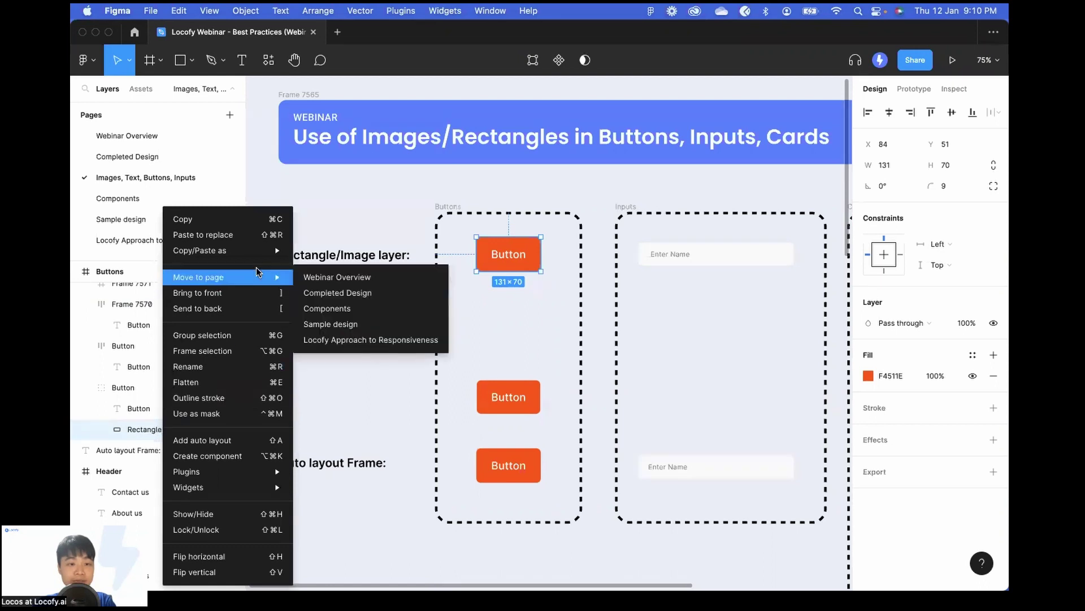
pyautogui.moveTo(272, 250)
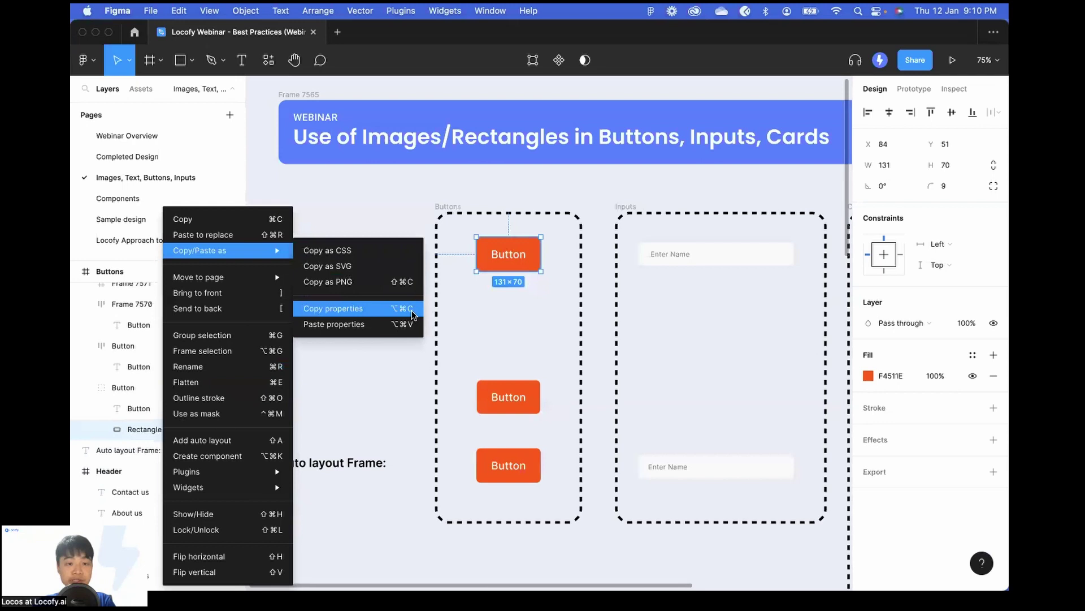
pyautogui.click(411, 313)
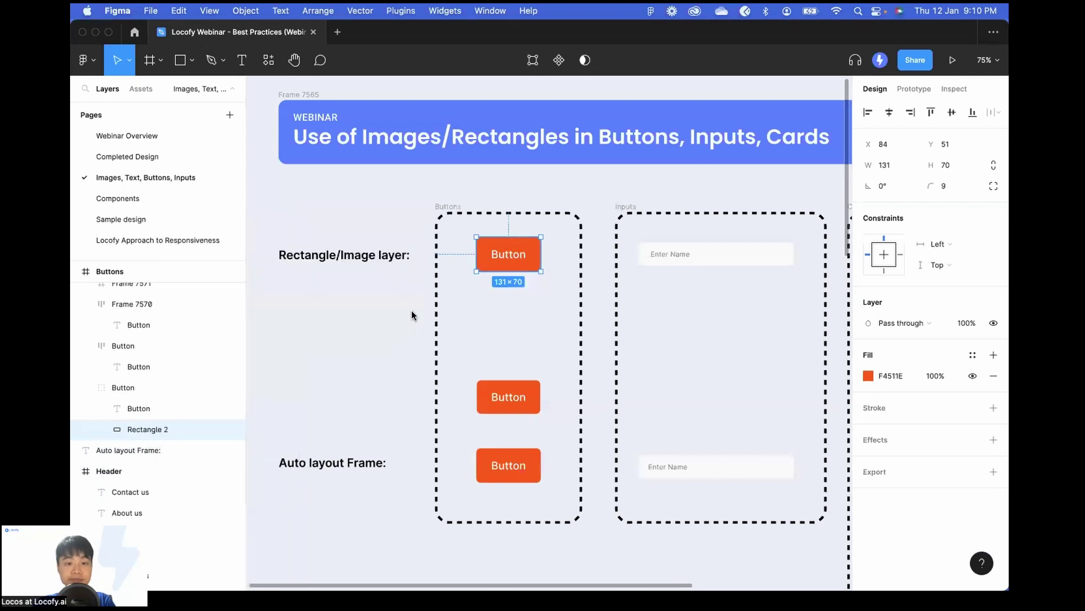
pyautogui.click(513, 338)
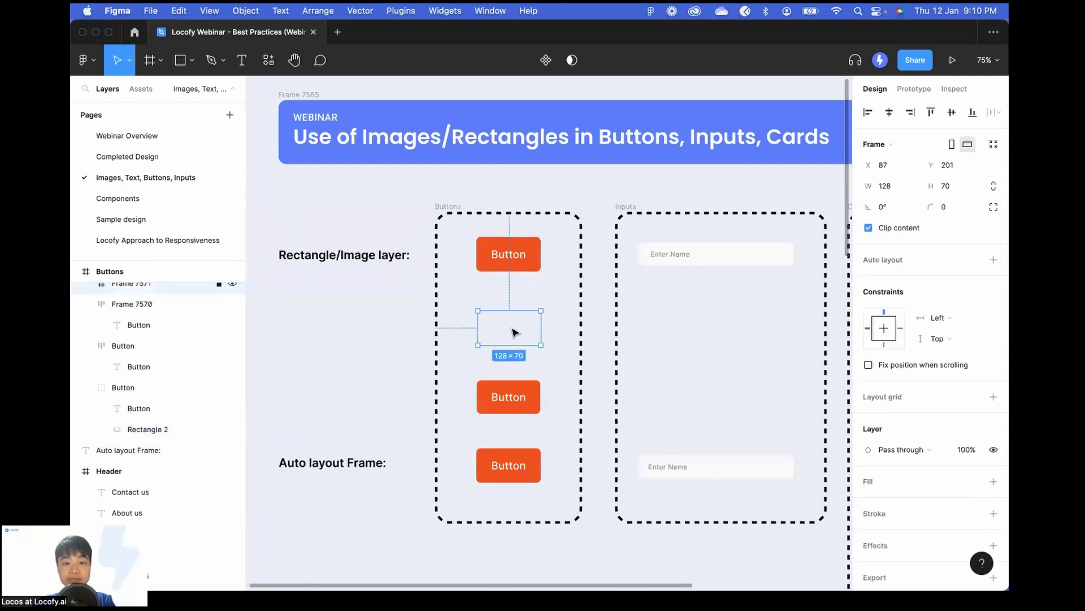
pyautogui.rightClick(514, 332)
pyautogui.moveTo(600, 274)
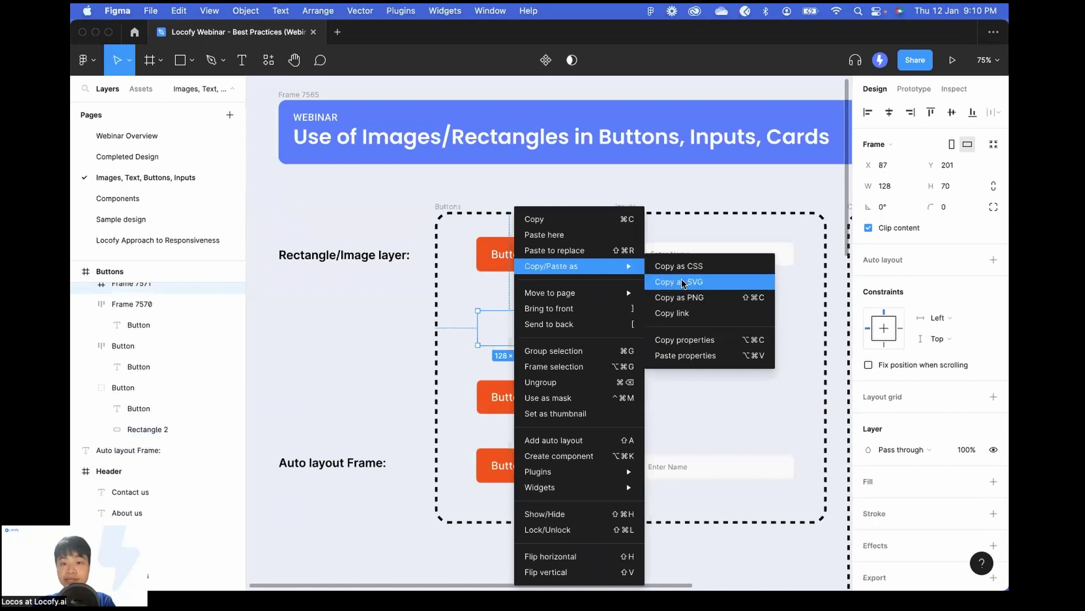
pyautogui.click(712, 355)
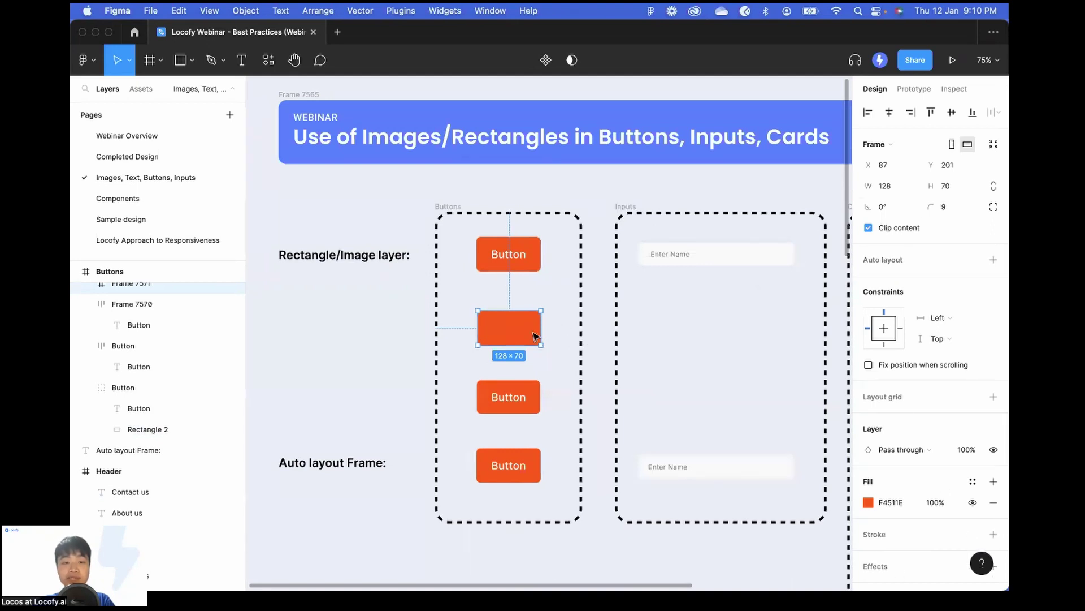
# Paste the 'Button' text into the orange frame and apply auto layout to it.
pyautogui.doubleClick(517, 256)
pyautogui.click(520, 318)
pyautogui.press('super+v')
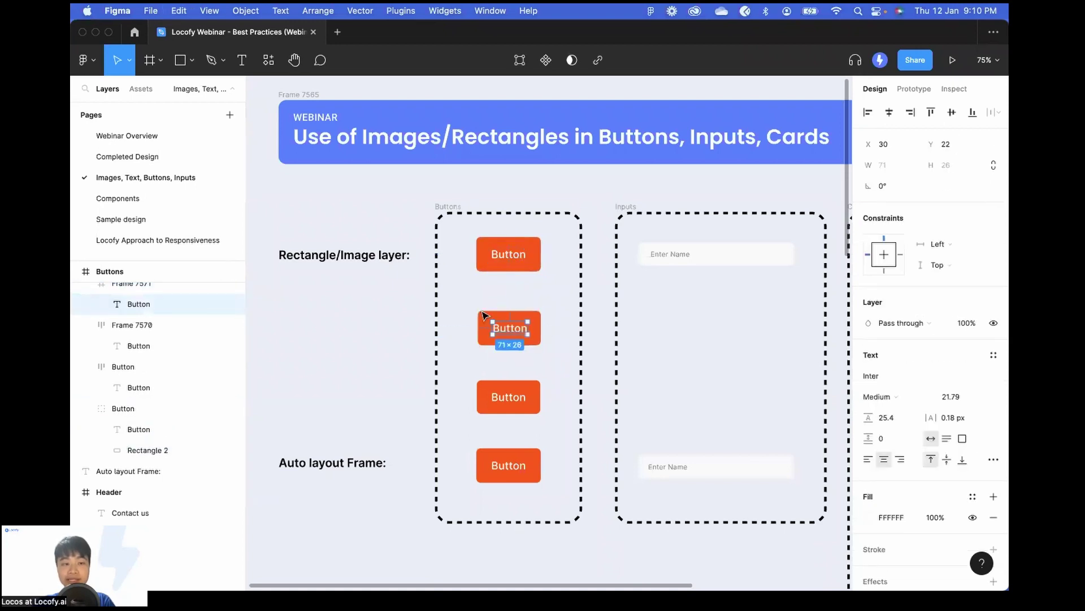
pyautogui.click(494, 334)
pyautogui.scroll(2, 139, 342)
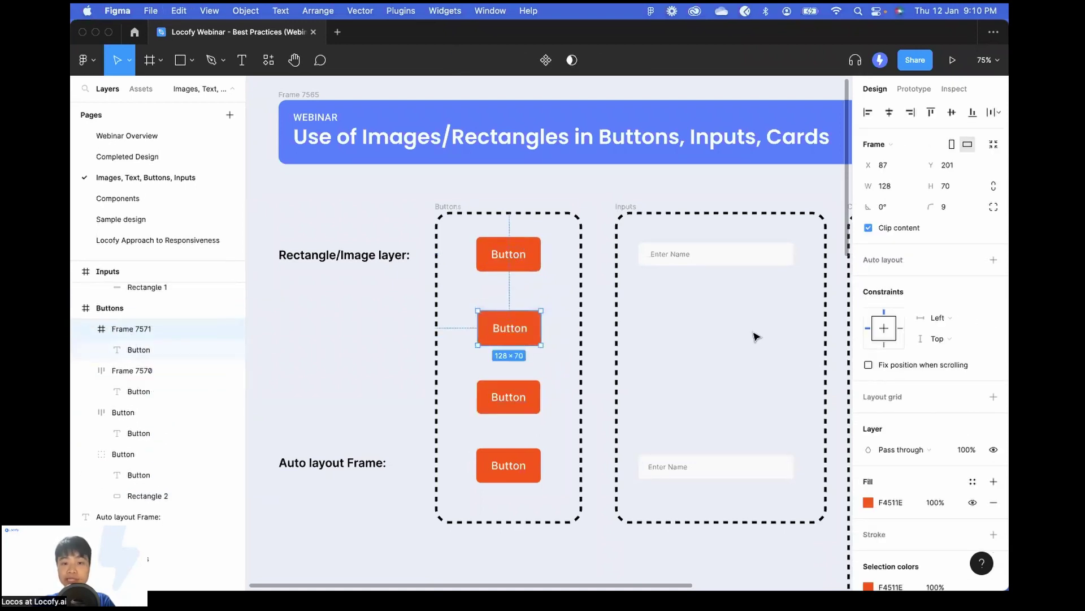
pyautogui.click(994, 261)
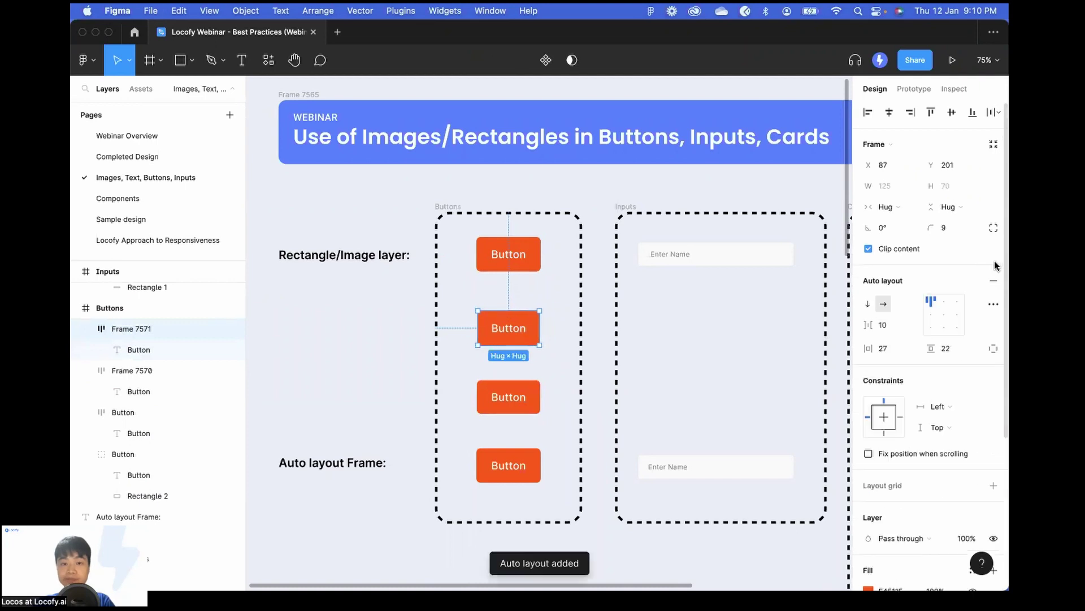
# Move the new orange button down to sit just above the fourth button.
pyautogui.moveTo(463, 306); pyautogui.dragTo(562, 426)
pyautogui.click(562, 378)
pyautogui.click(463, 308)
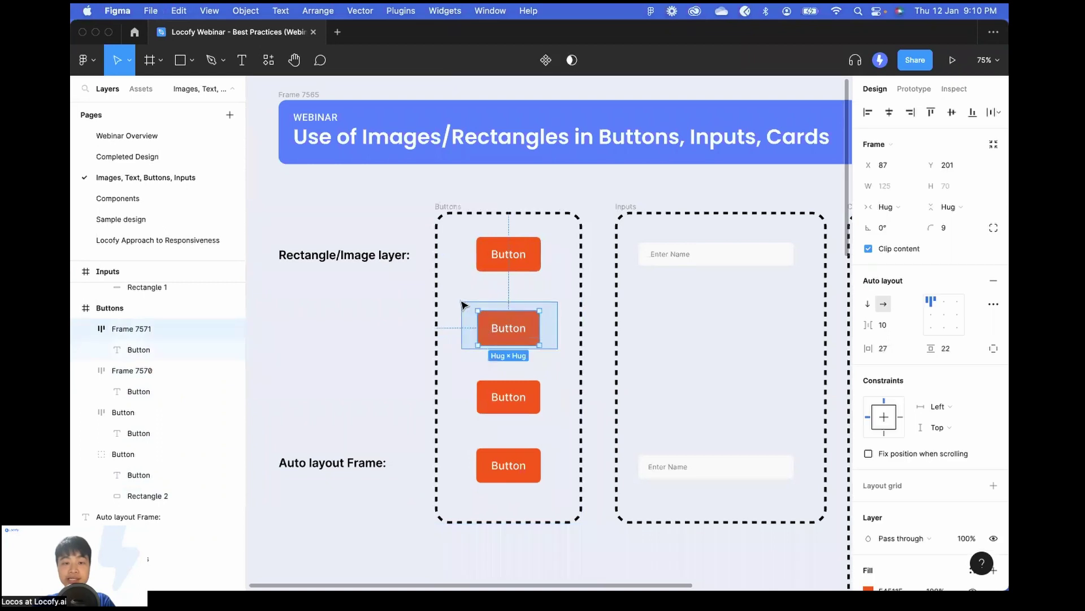
pyautogui.moveTo(514, 331); pyautogui.dragTo(518, 355)
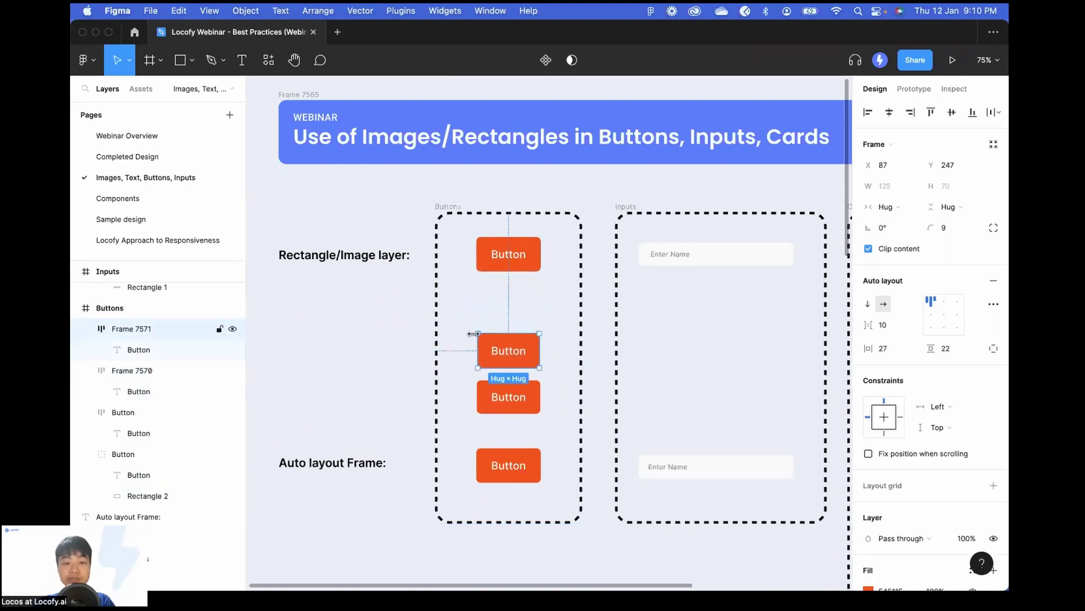
pyautogui.click(571, 339)
pyautogui.click(521, 347)
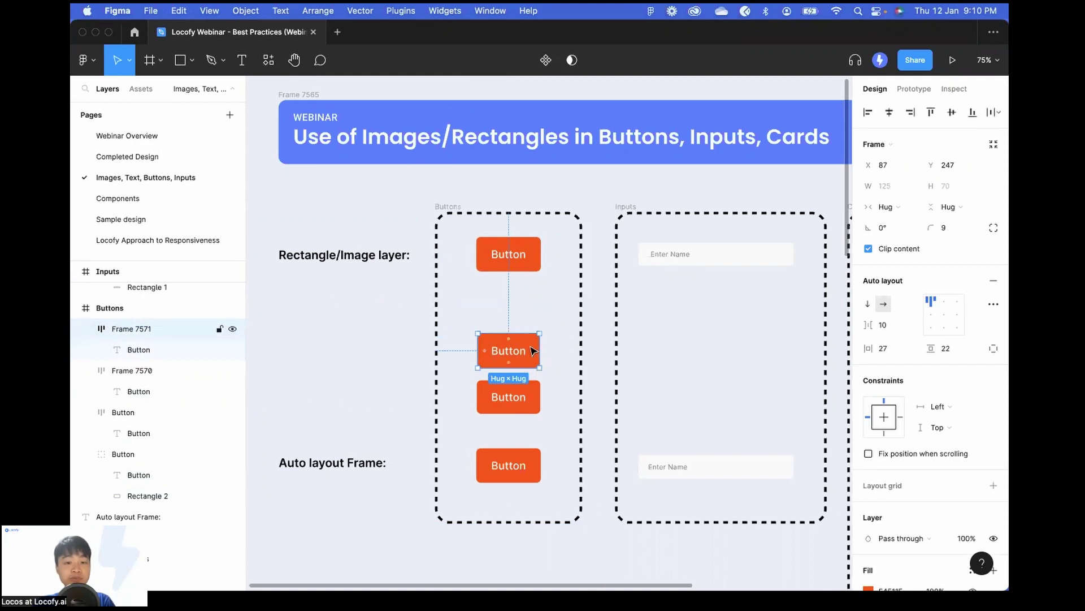
# Alt-drag a copy of the top button into the gap below and give it auto layout with 30/22 padding.
pyautogui.click(509, 308)
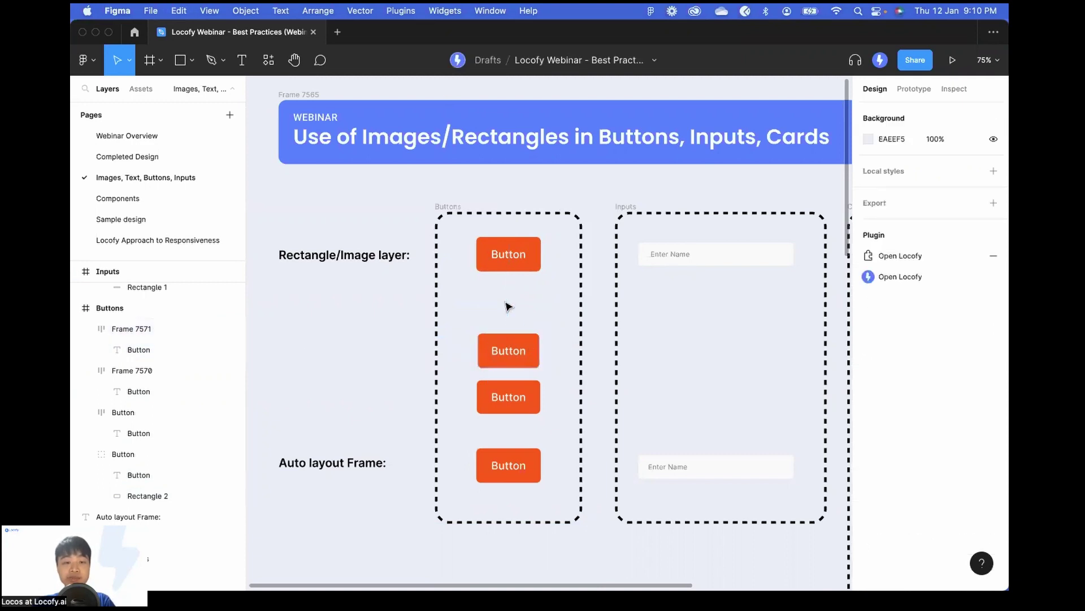
pyautogui.moveTo(464, 224); pyautogui.dragTo(520, 309)
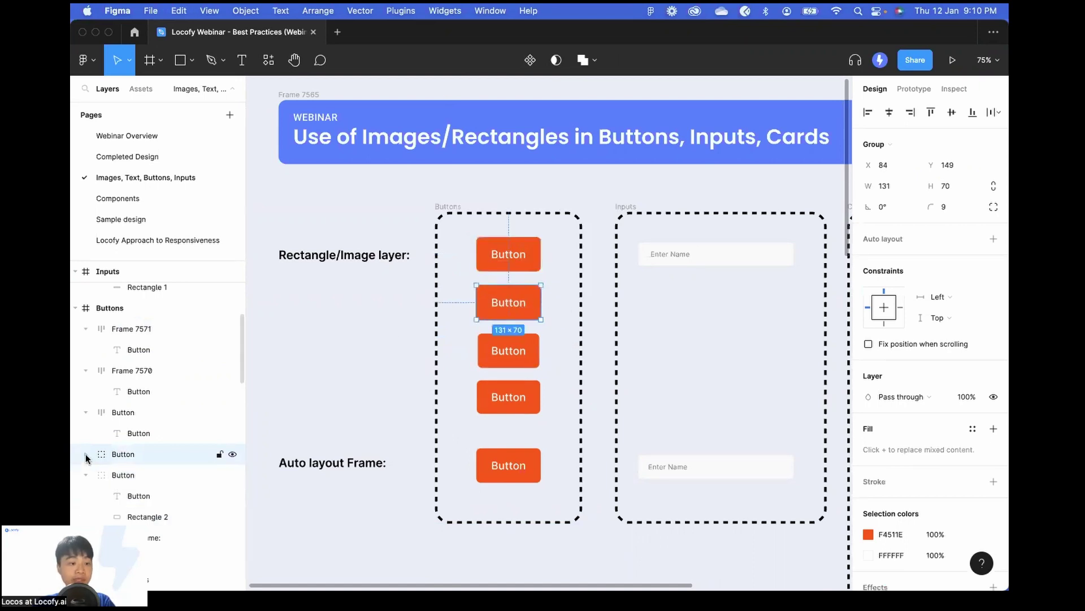
pyautogui.scroll(-2, 158, 460)
pyautogui.scroll(-1, 157, 459)
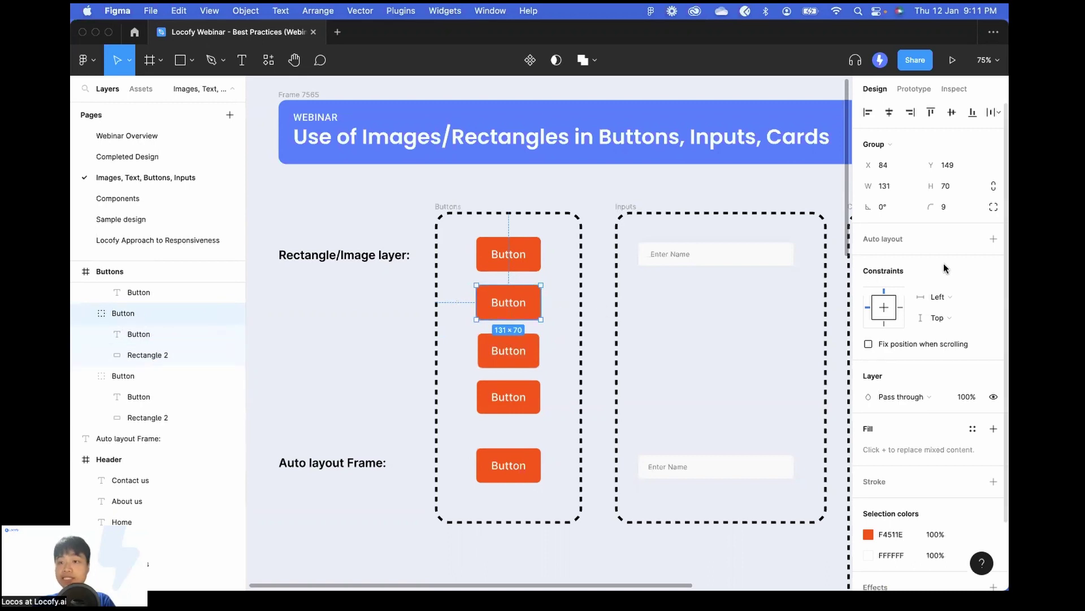
pyautogui.click(993, 240)
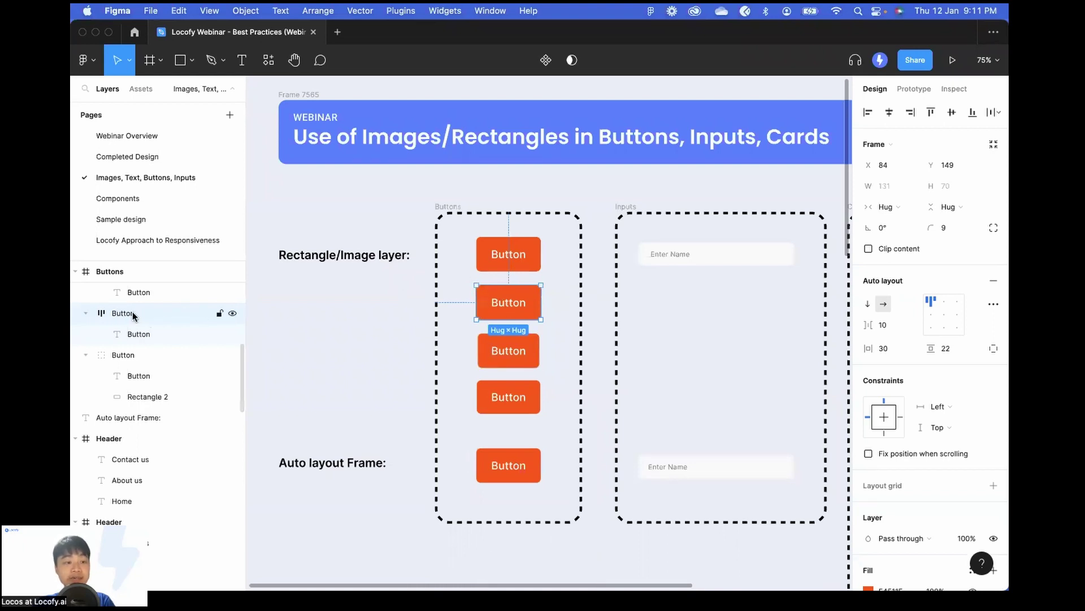
pyautogui.scroll(3, 139, 323)
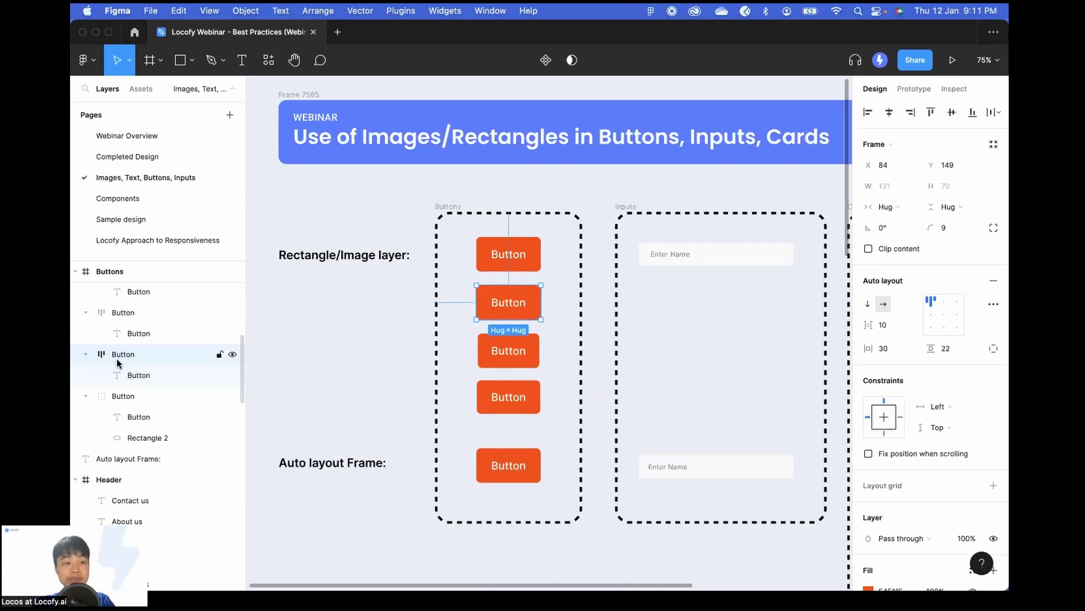
pyautogui.click(141, 378)
pyautogui.click(165, 356)
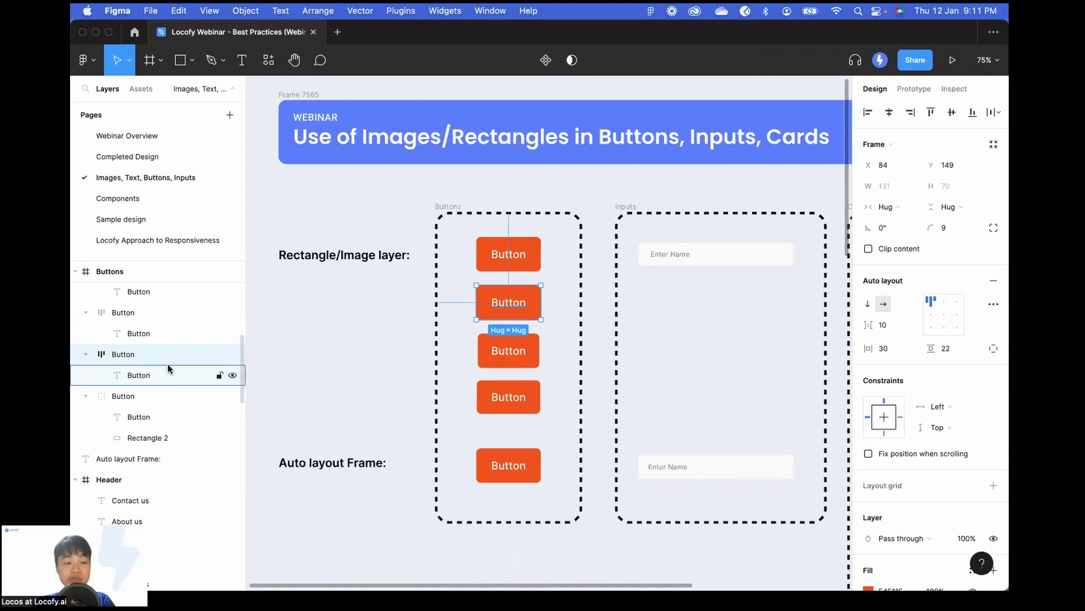
pyautogui.click(517, 253)
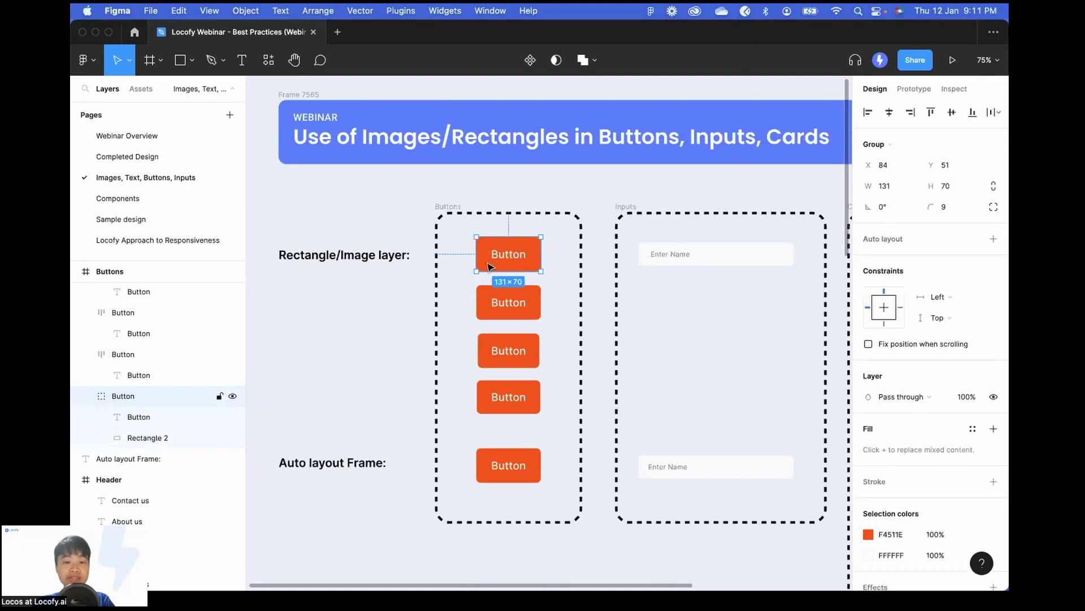
pyautogui.moveTo(516, 258); pyautogui.dragTo(396, 323)
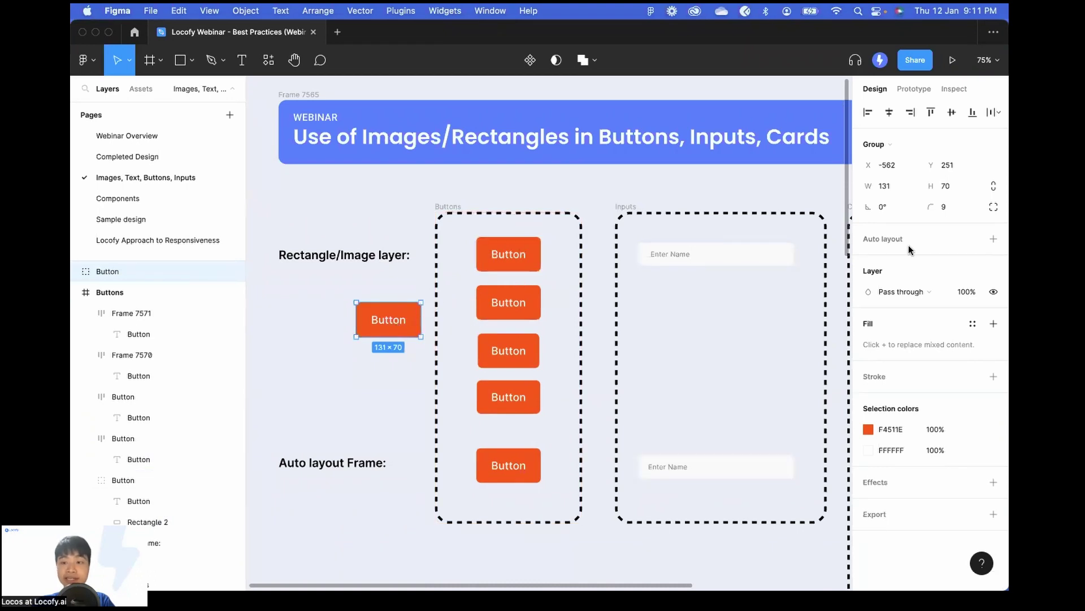
pyautogui.click(993, 239)
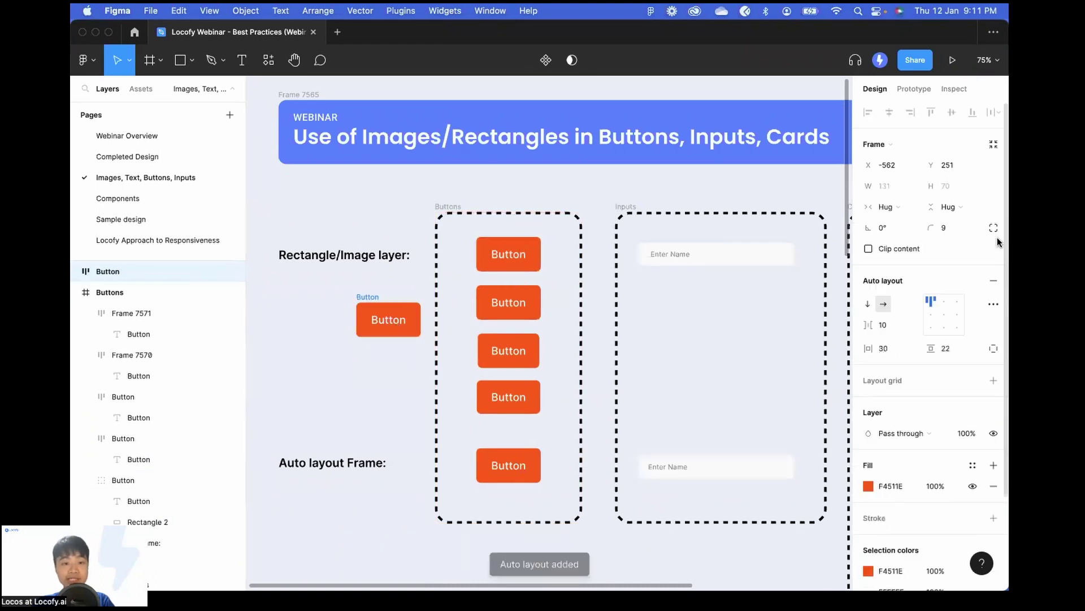
pyautogui.click(77, 271)
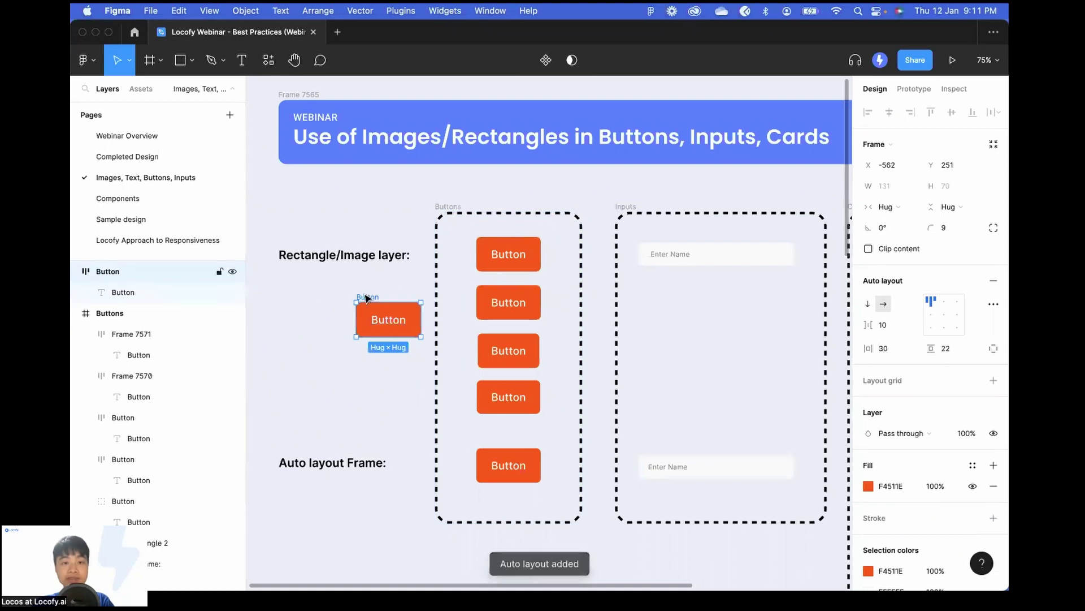
pyautogui.press('Delete')
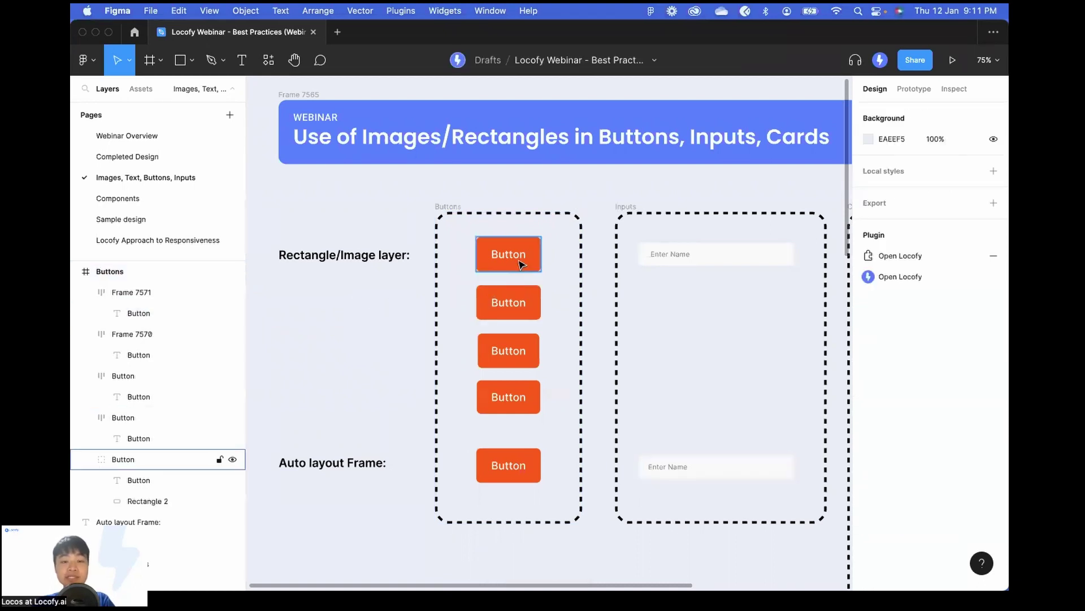
pyautogui.click(523, 345)
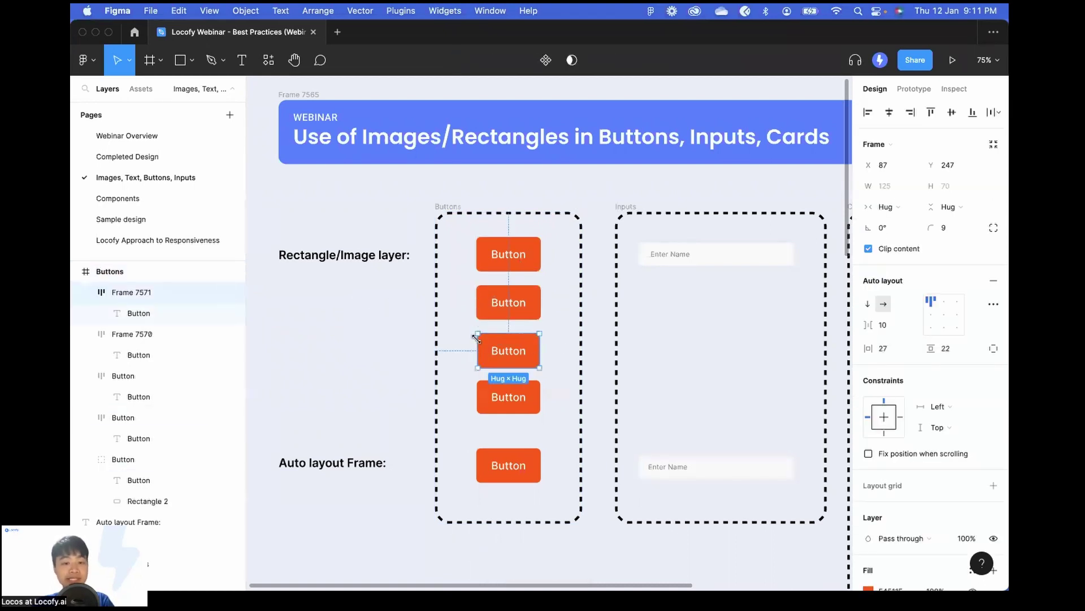
# Launch the Locofy plugin with the bottom auto-layout button selected for manual tagging.
pyautogui.hscroll(4, 567, 349)
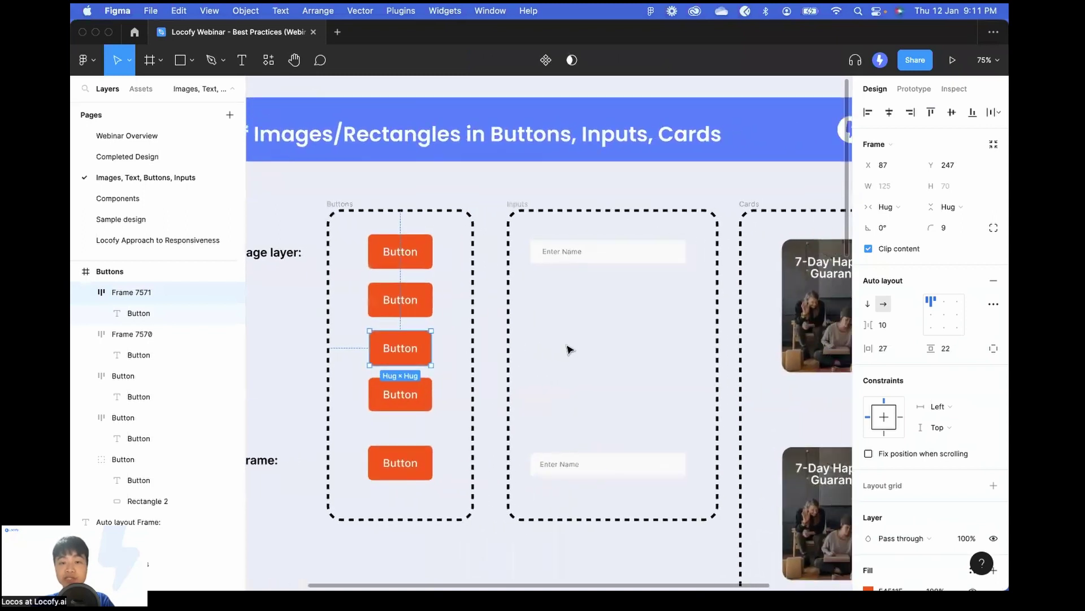
pyautogui.keyDown('ctrl'); pyautogui.scroll(-2, 438, 360); pyautogui.keyUp('ctrl')
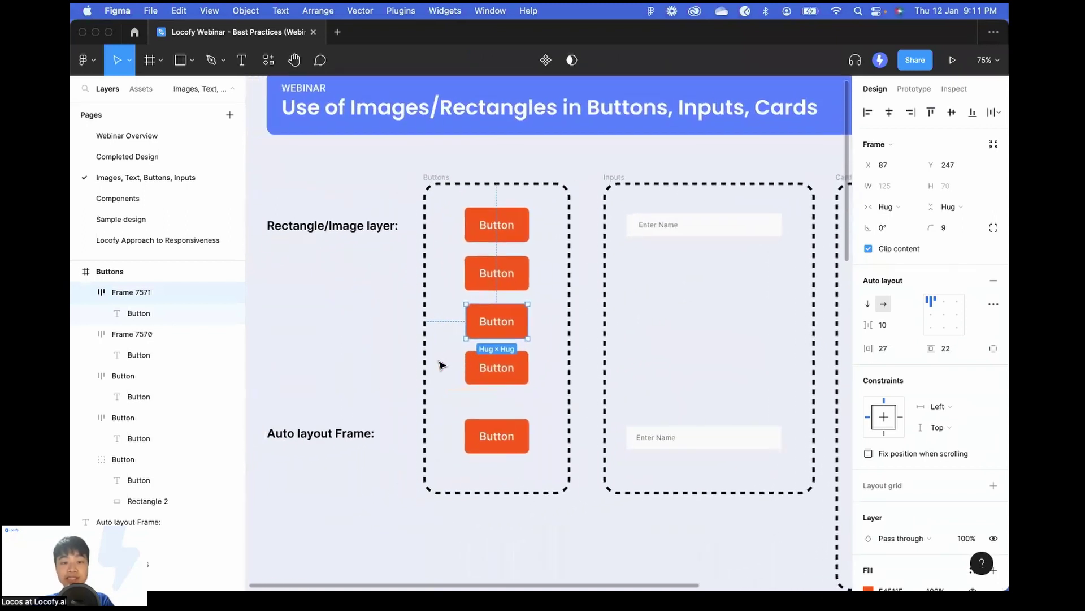
pyautogui.click(492, 445)
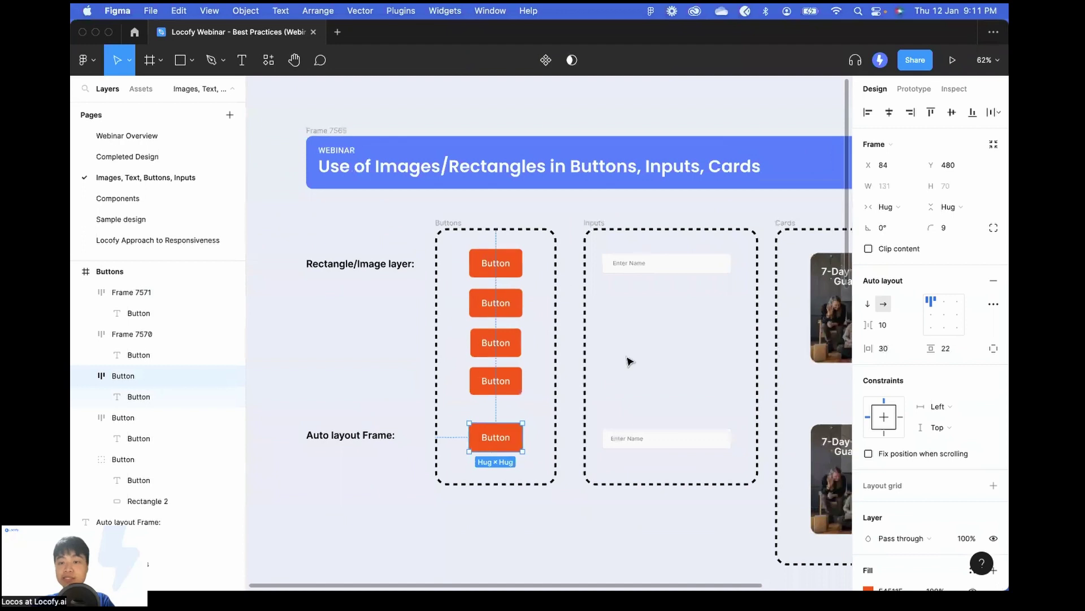
pyautogui.click(629, 361)
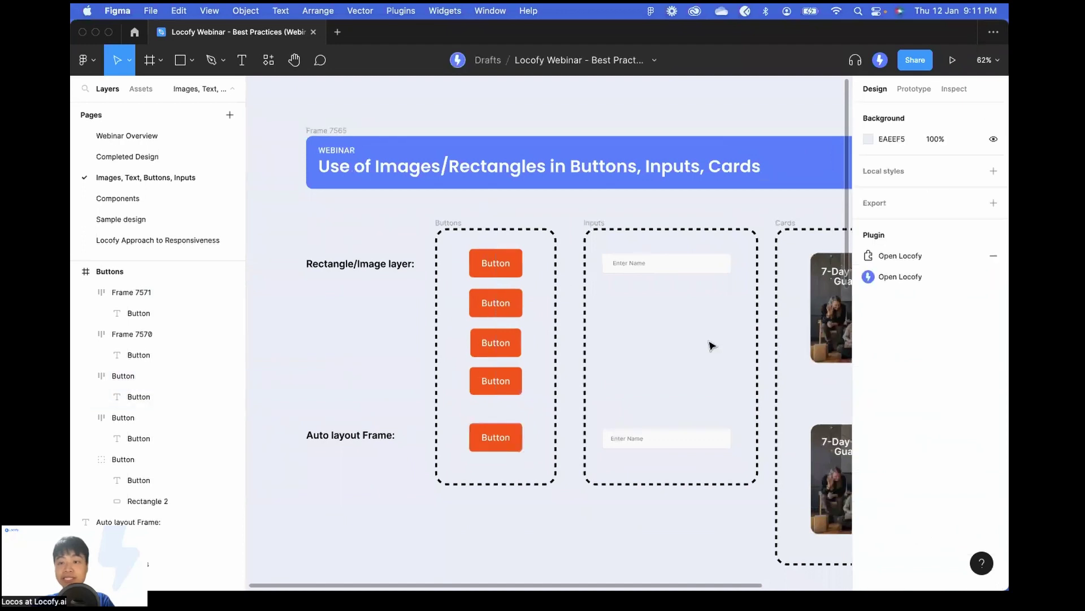
pyautogui.click(899, 277)
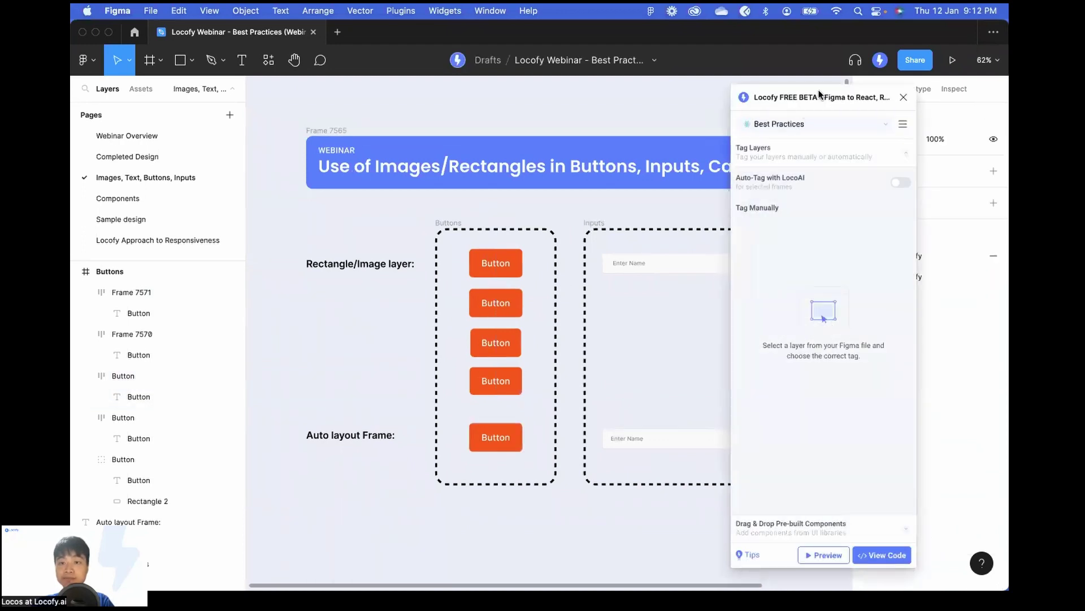
pyautogui.moveTo(819, 93); pyautogui.dragTo(795, 90)
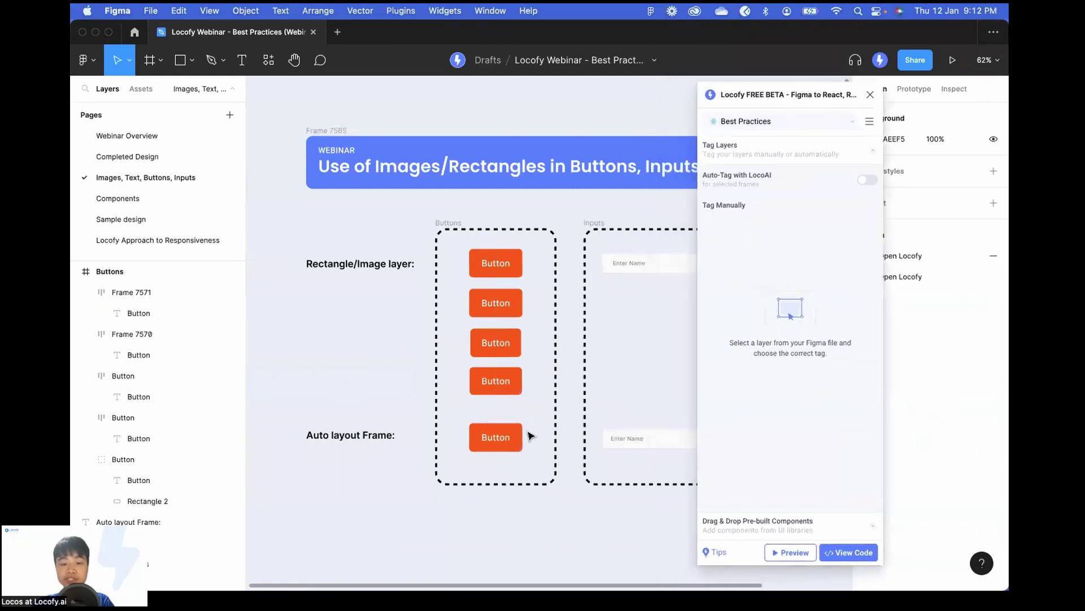
pyautogui.hscroll(2, 529, 435)
pyautogui.click(485, 438)
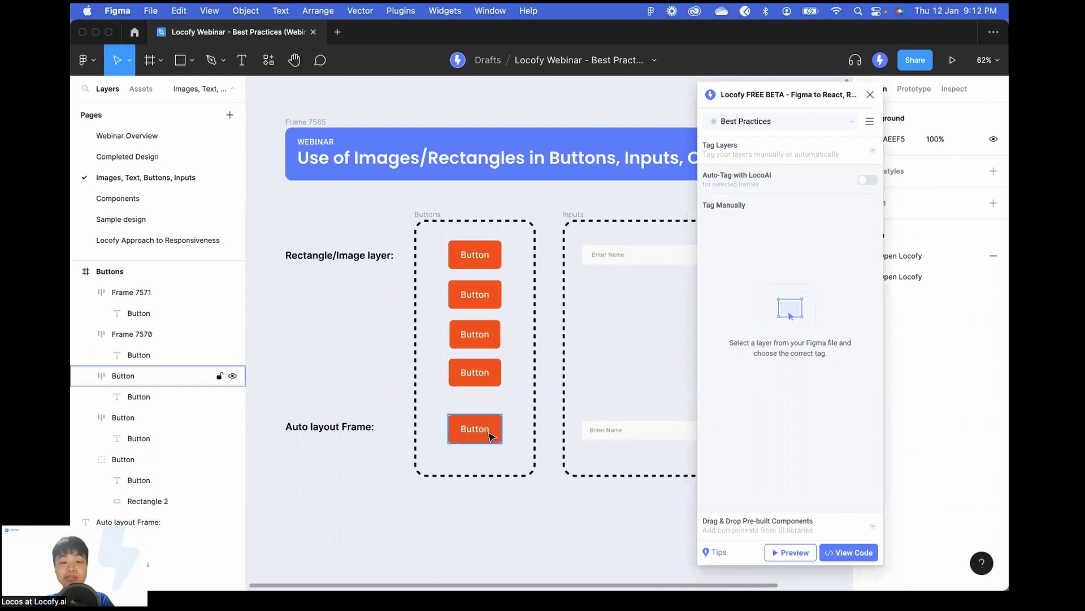
pyautogui.click(491, 436)
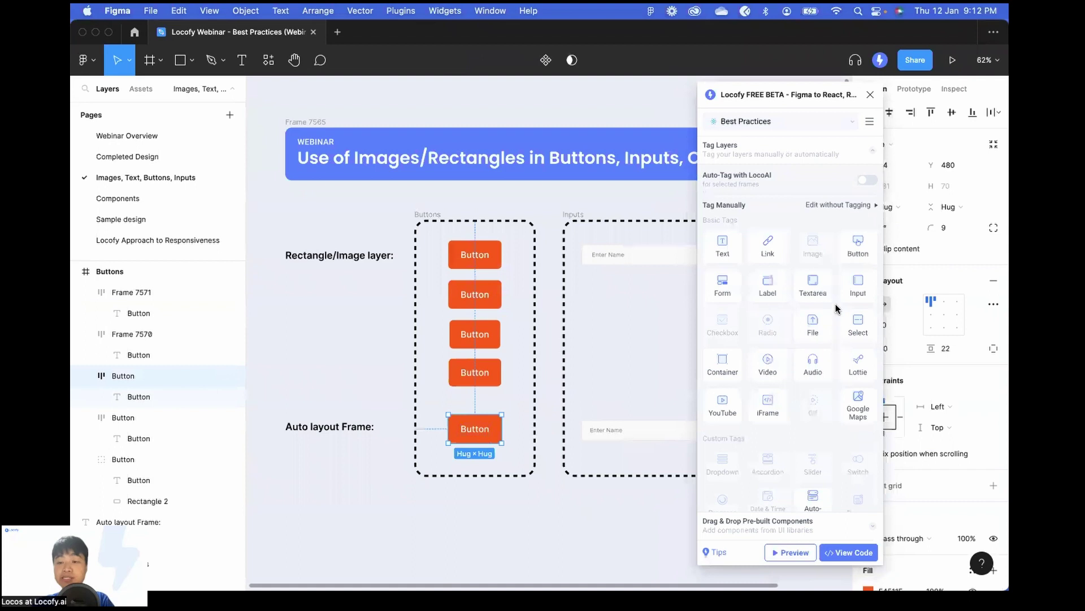
# Tag the auto-layout frame as a Button with UI Library None and view its Styling & Layout settings.
pyautogui.click(864, 259)
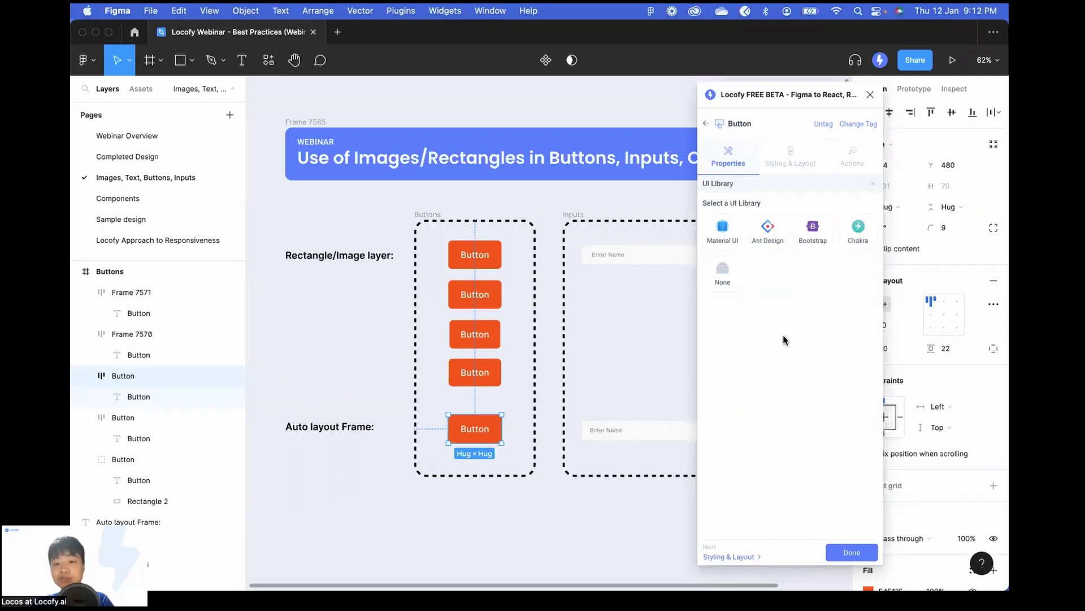
pyautogui.click(723, 273)
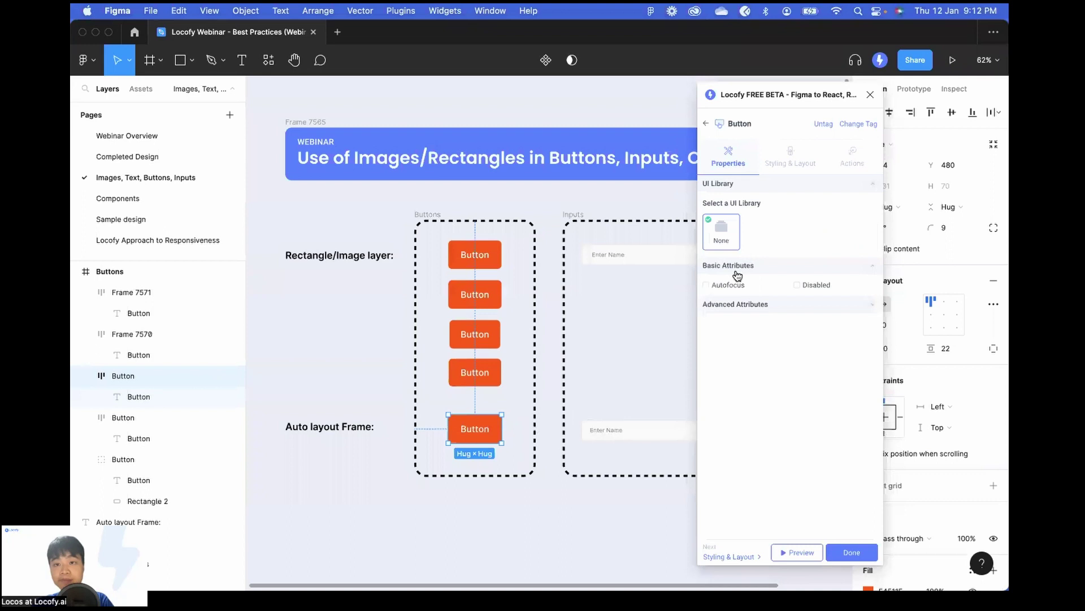
pyautogui.click(765, 306)
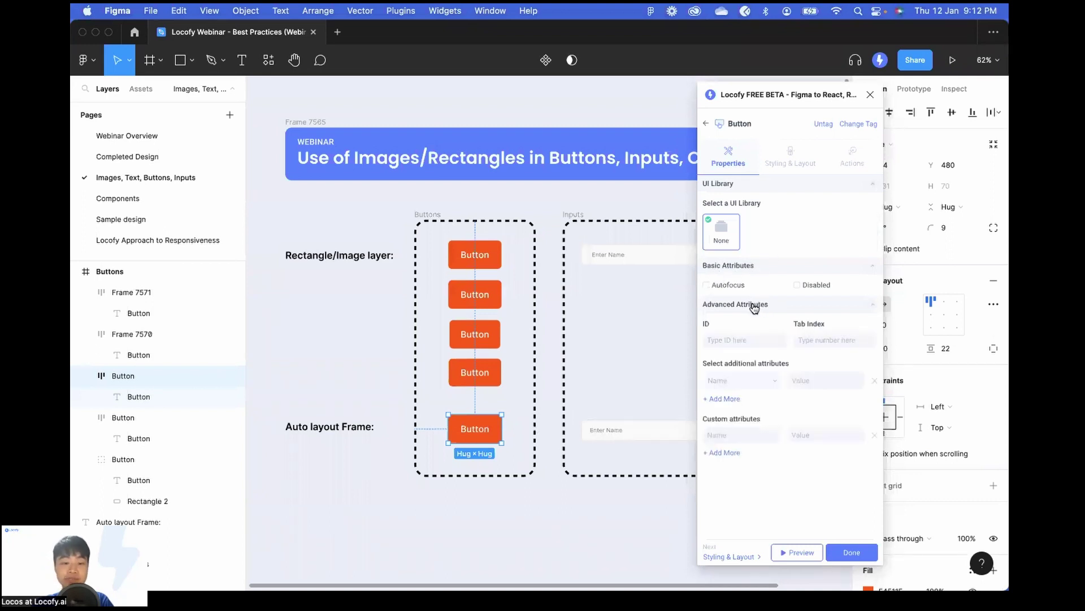
pyautogui.click(788, 159)
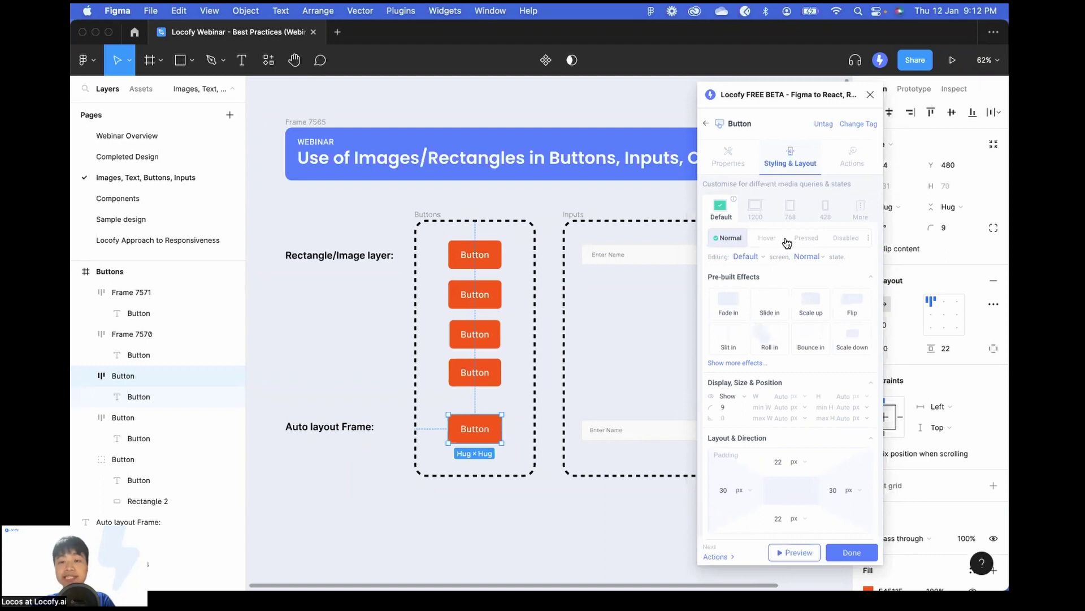
# Set the Button's hover-state fill to the darker C5421B.
pyautogui.click(761, 239)
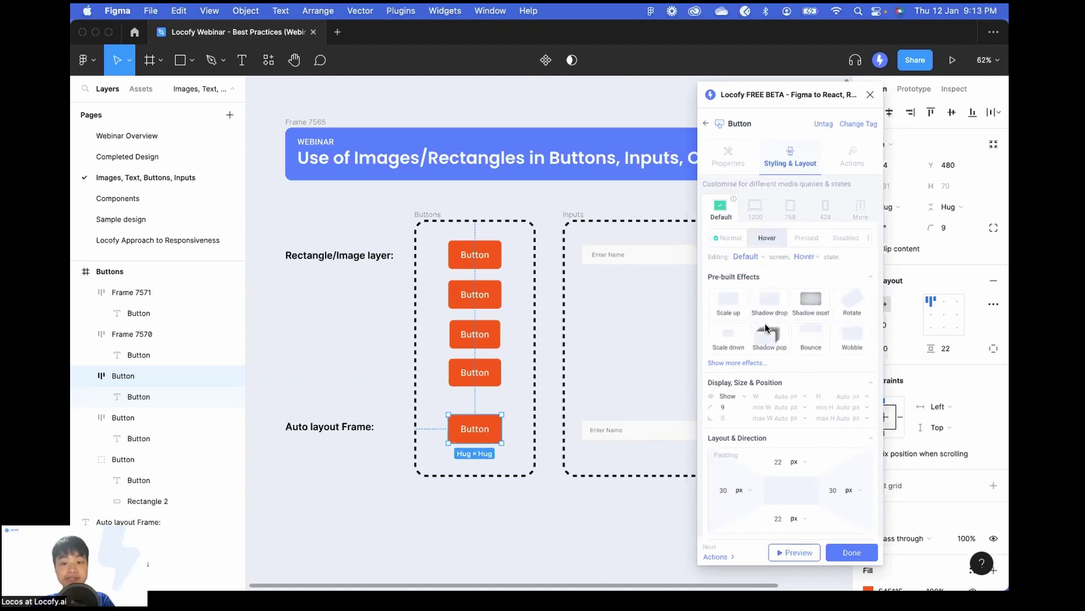
pyautogui.scroll(-3, 789, 417)
pyautogui.scroll(-5, 789, 417)
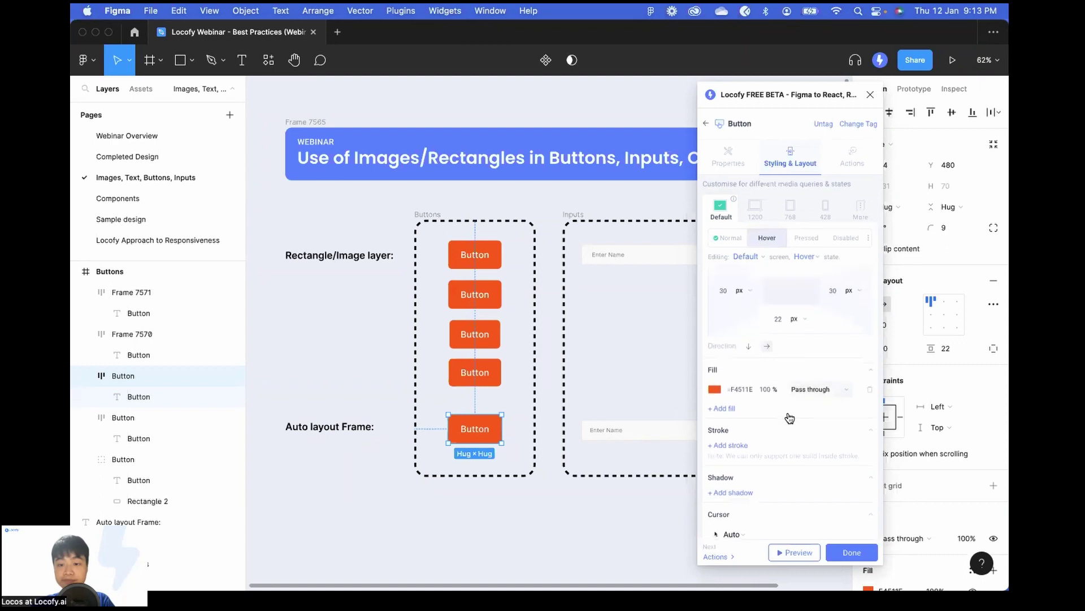
pyautogui.click(715, 356)
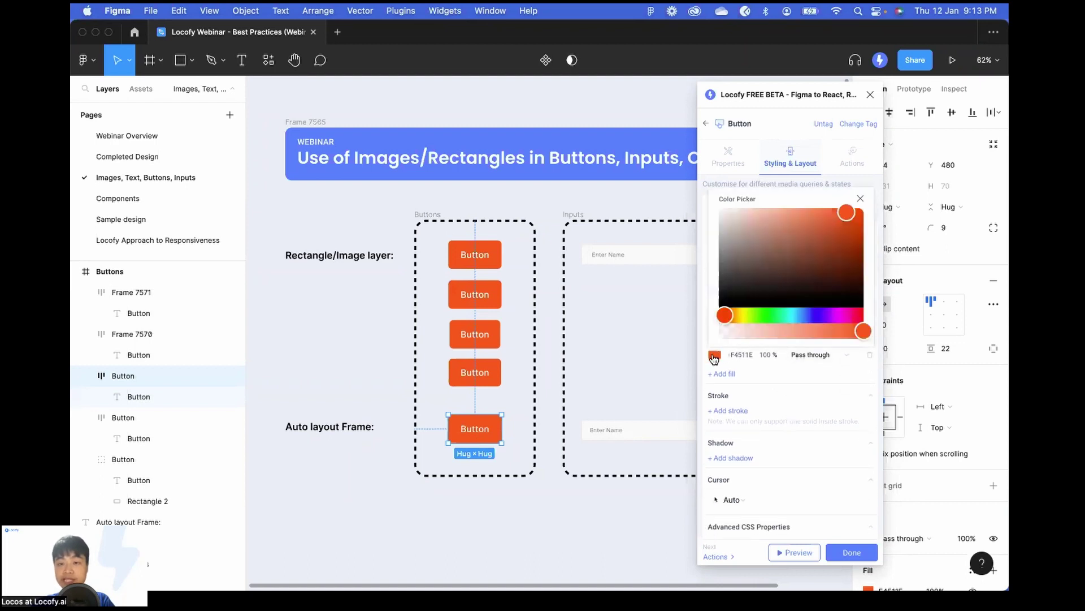
pyautogui.moveTo(846, 213); pyautogui.dragTo(844, 232)
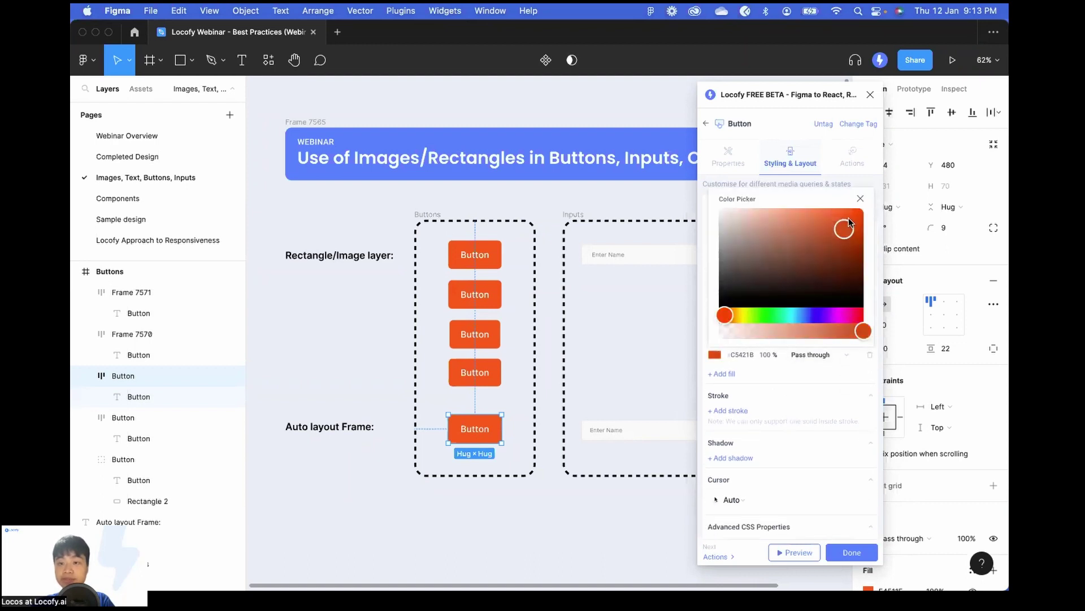
pyautogui.click(861, 199)
# Show the Button's onClick action choices such as Scroll into view, Change page and Open URL.
pyautogui.scroll(3, 798, 351)
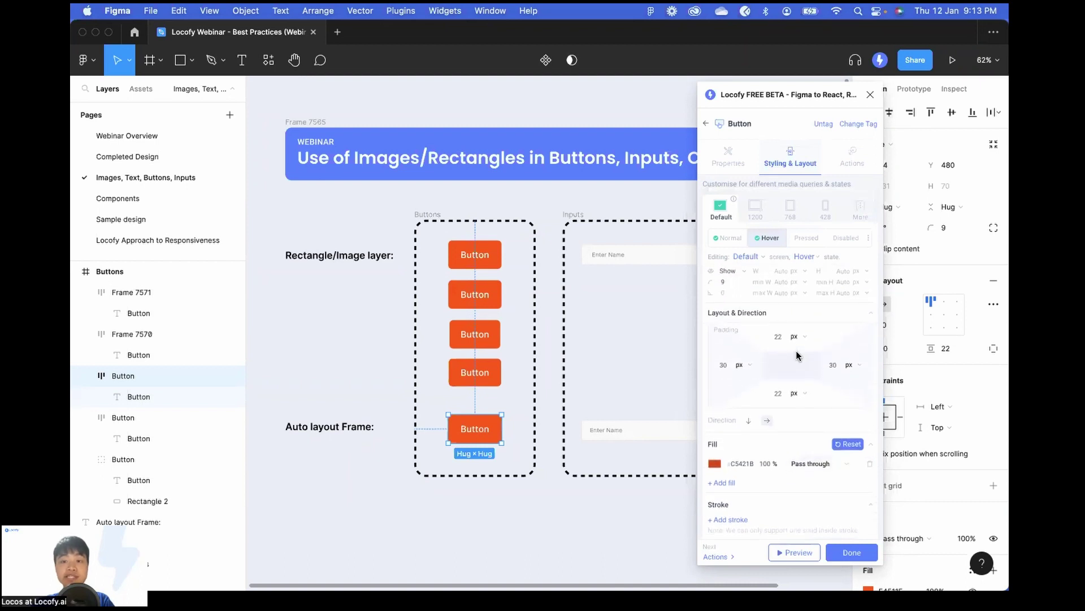
pyautogui.scroll(2, 815, 320)
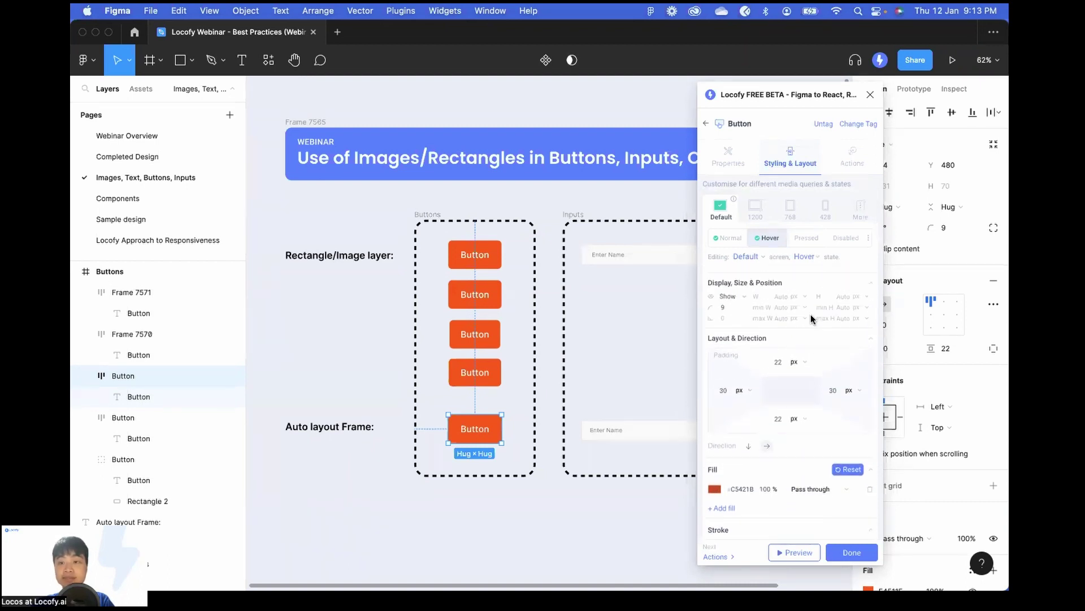
pyautogui.click(852, 163)
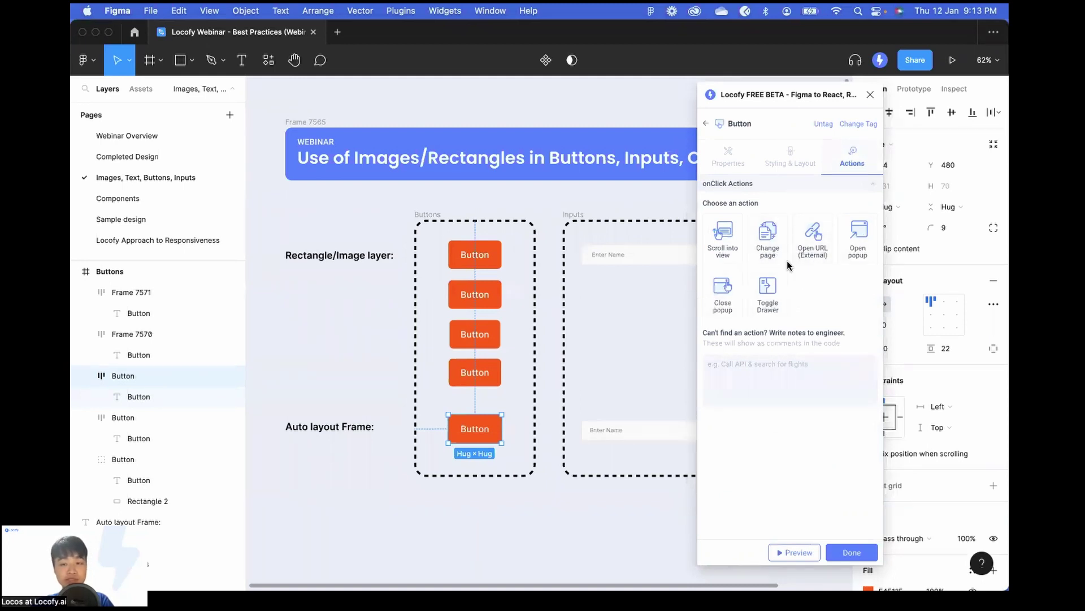
pyautogui.scroll(-5, 648, 338)
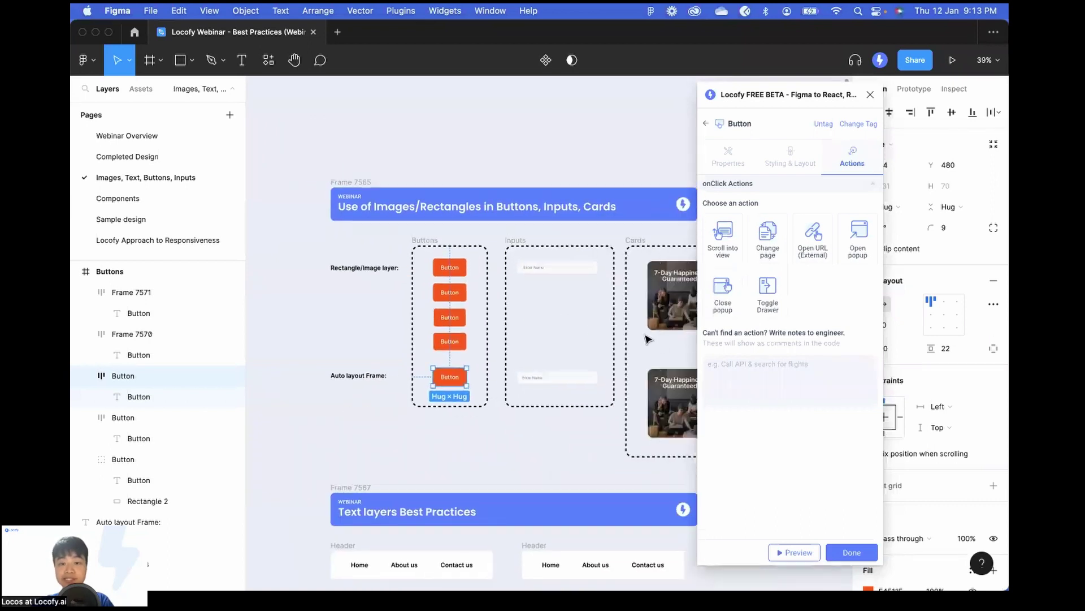
pyautogui.scroll(3, 380, 362)
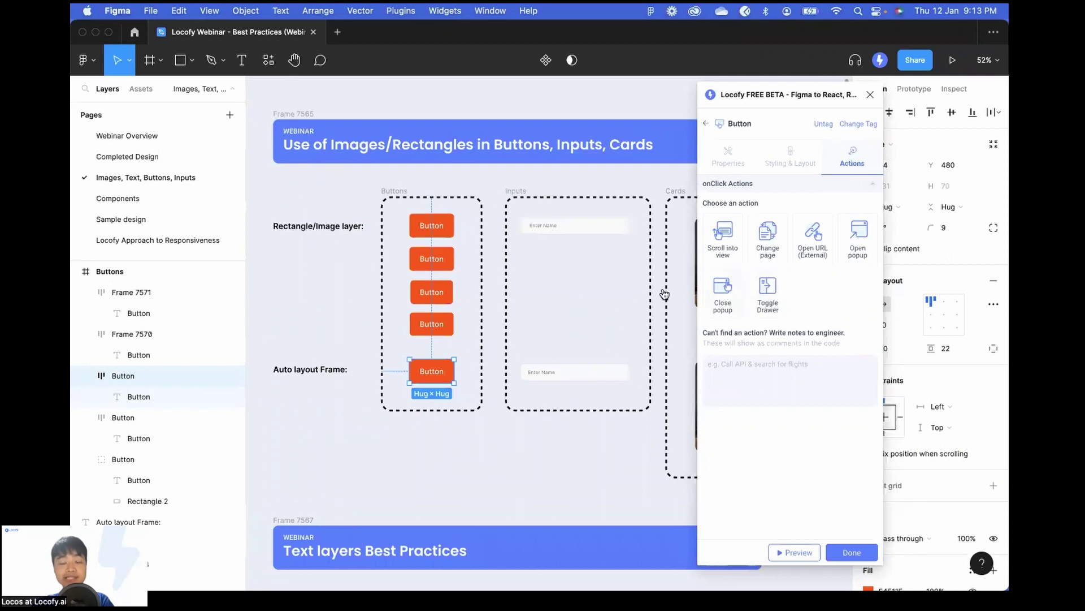
pyautogui.hscroll(-2, 438, 342)
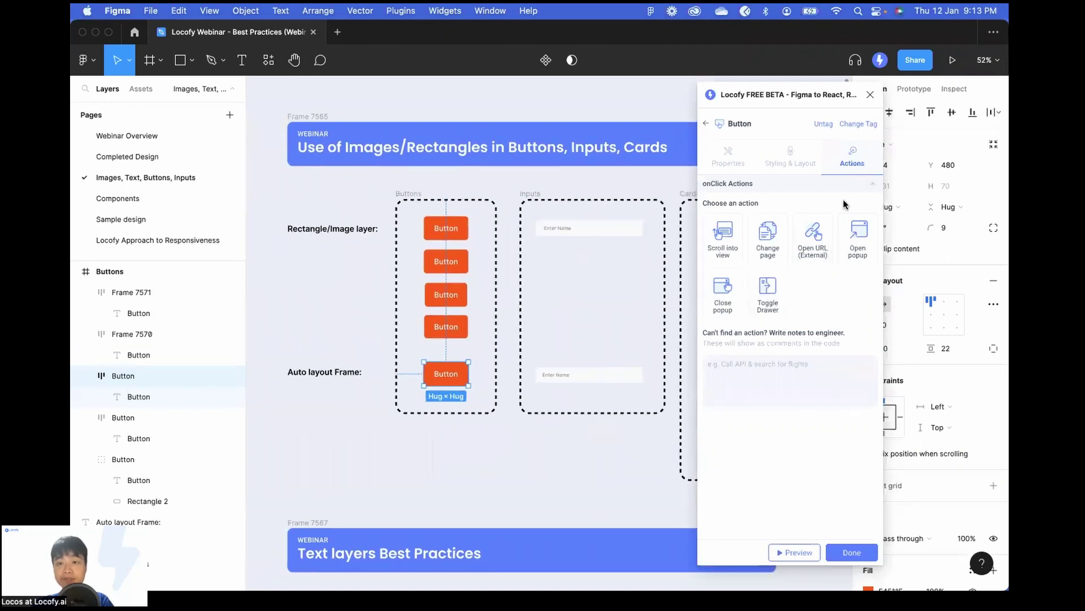
# Save the Button tag, ignore the other detected buttons, and review them in Locofy's responsive preview.
pyautogui.click(854, 549)
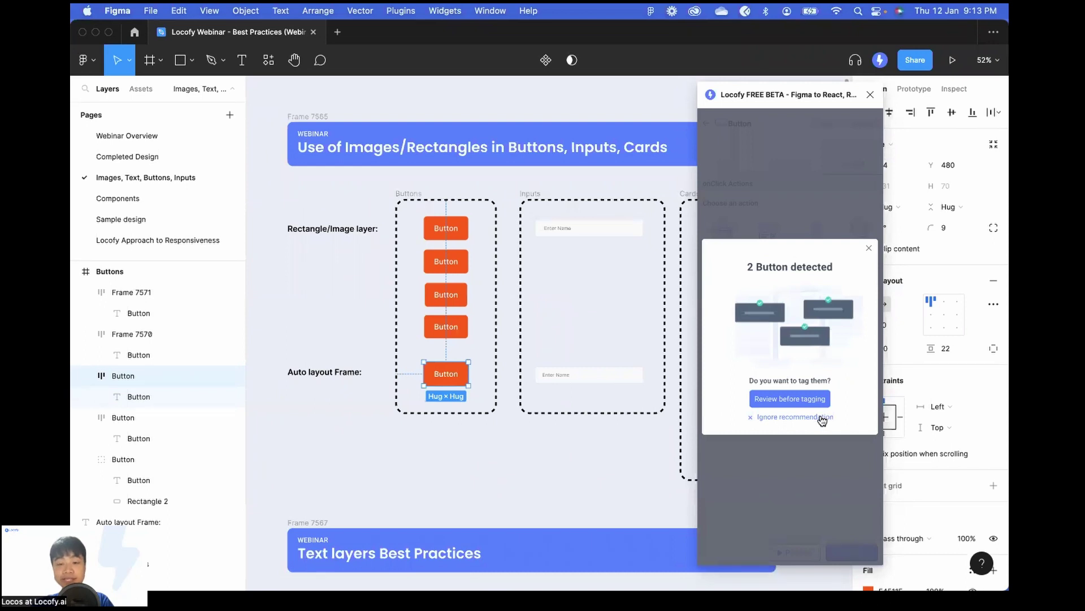
pyautogui.click(822, 418)
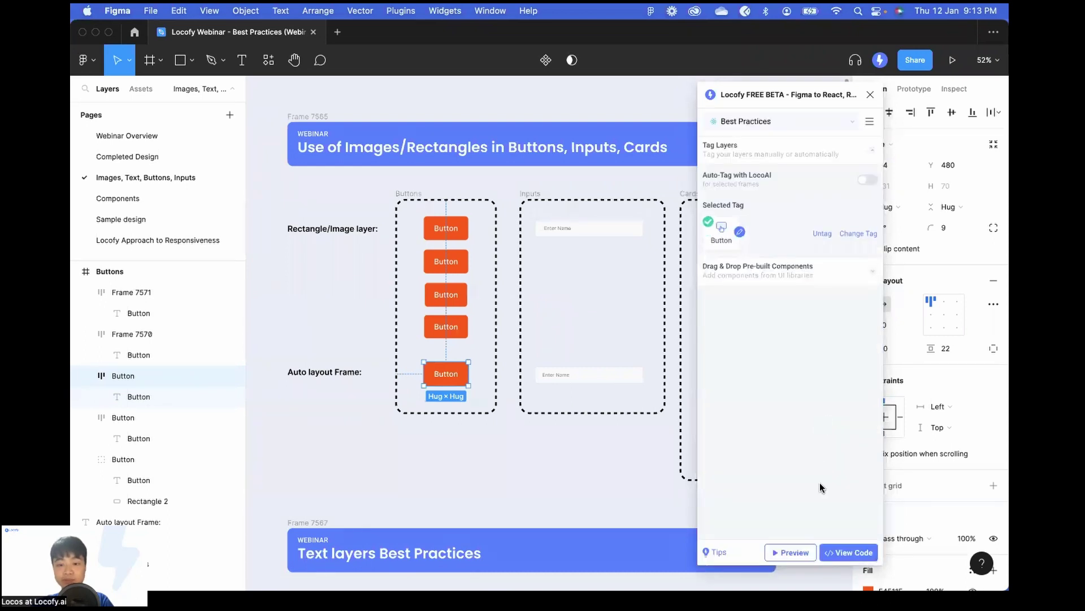
pyautogui.click(794, 552)
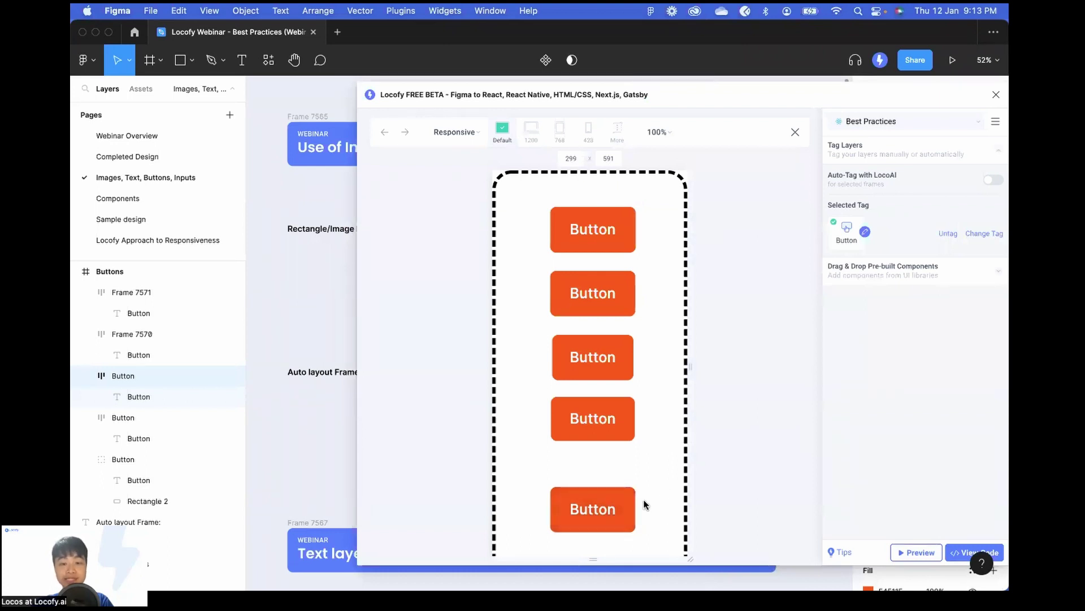
pyautogui.click(795, 132)
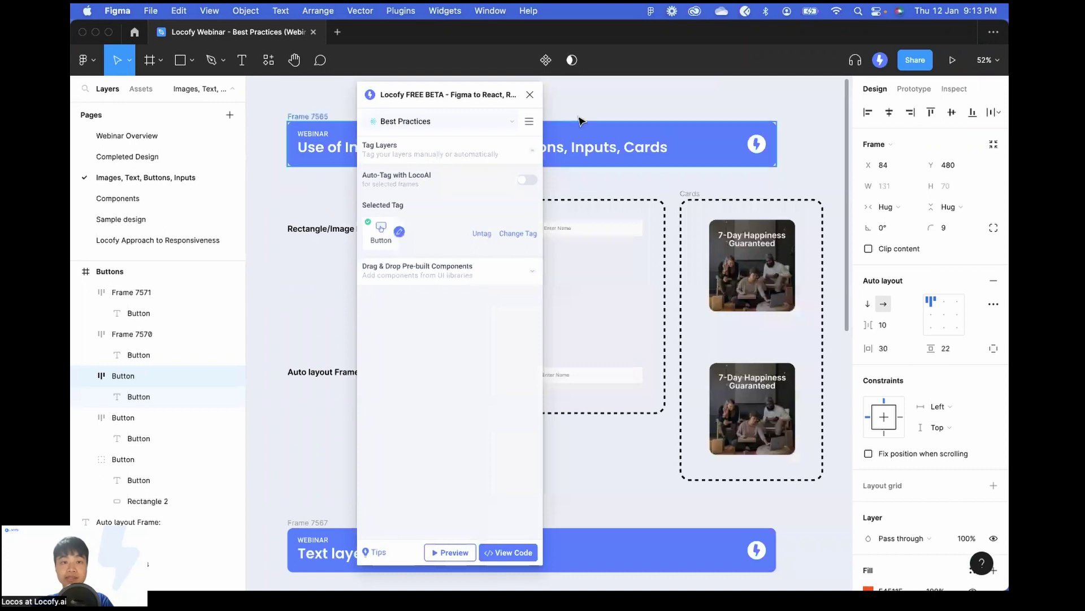
pyautogui.moveTo(427, 100); pyautogui.dragTo(856, 98)
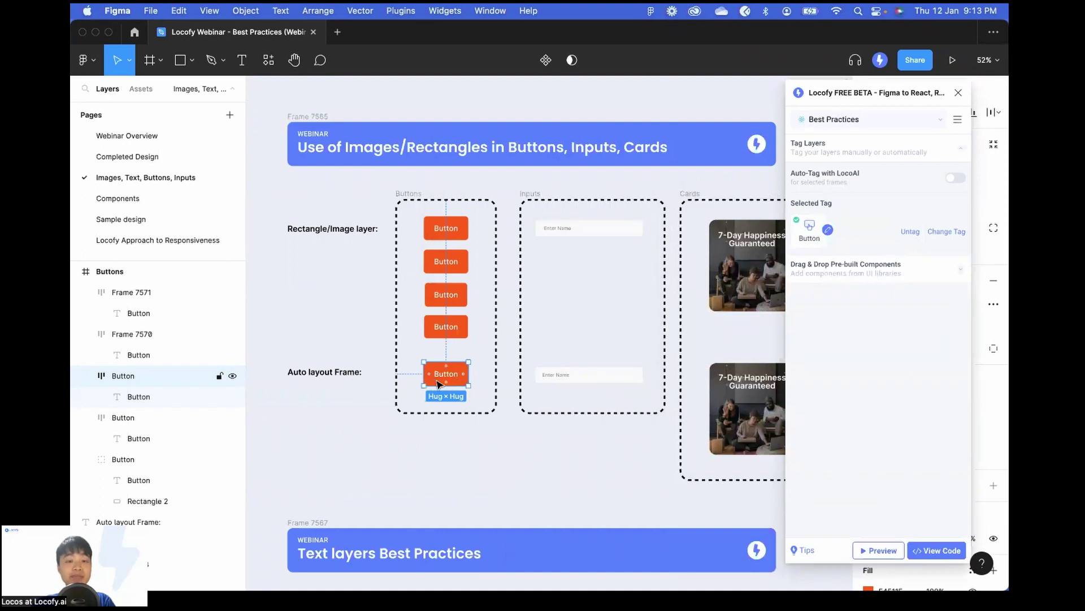
# Select the top Enter Name input and close the Locofy plugin.
pyautogui.hscroll(2, 446, 384)
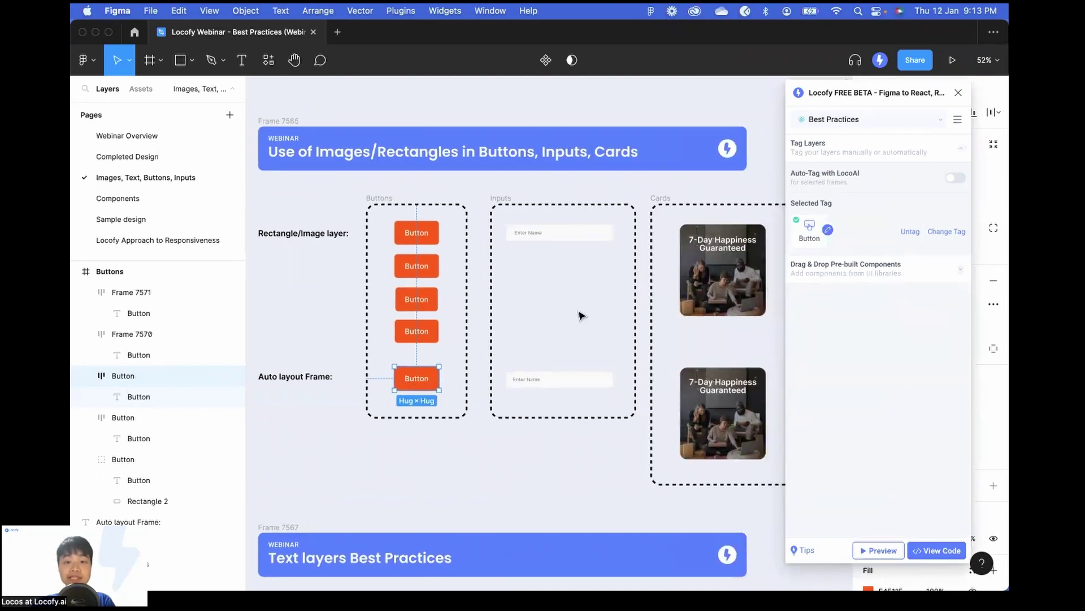
pyautogui.scroll(2, 538, 274)
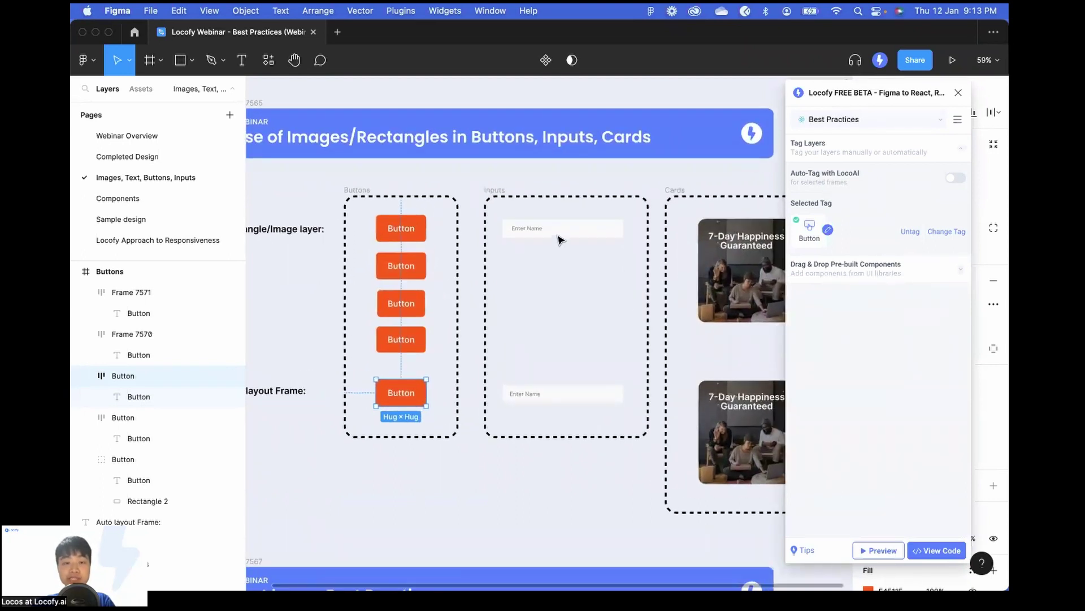
pyautogui.click(557, 236)
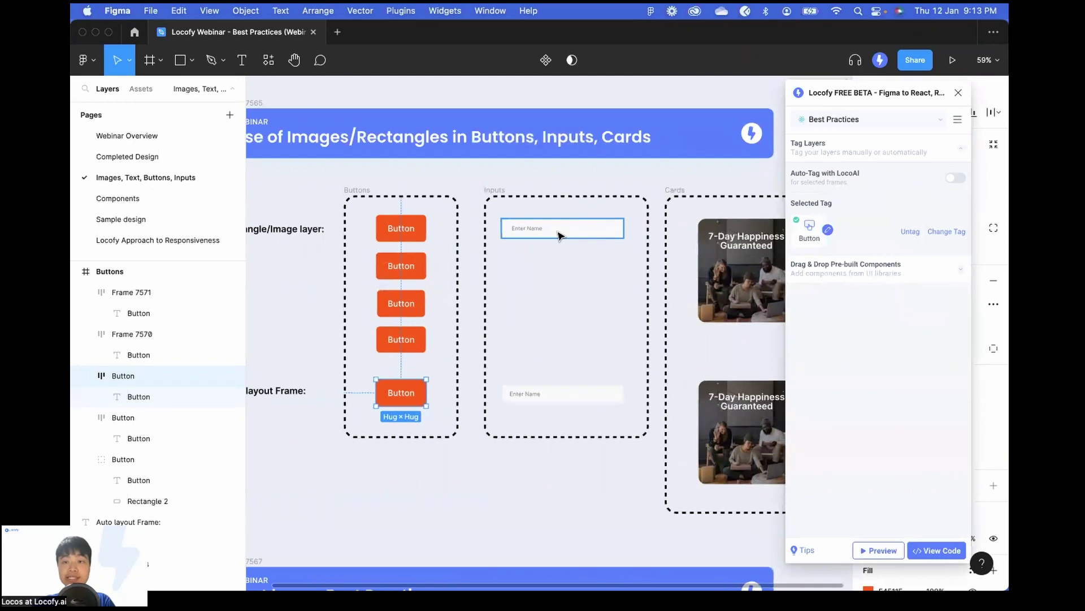
pyautogui.click(959, 93)
pyautogui.scroll(5, 577, 260)
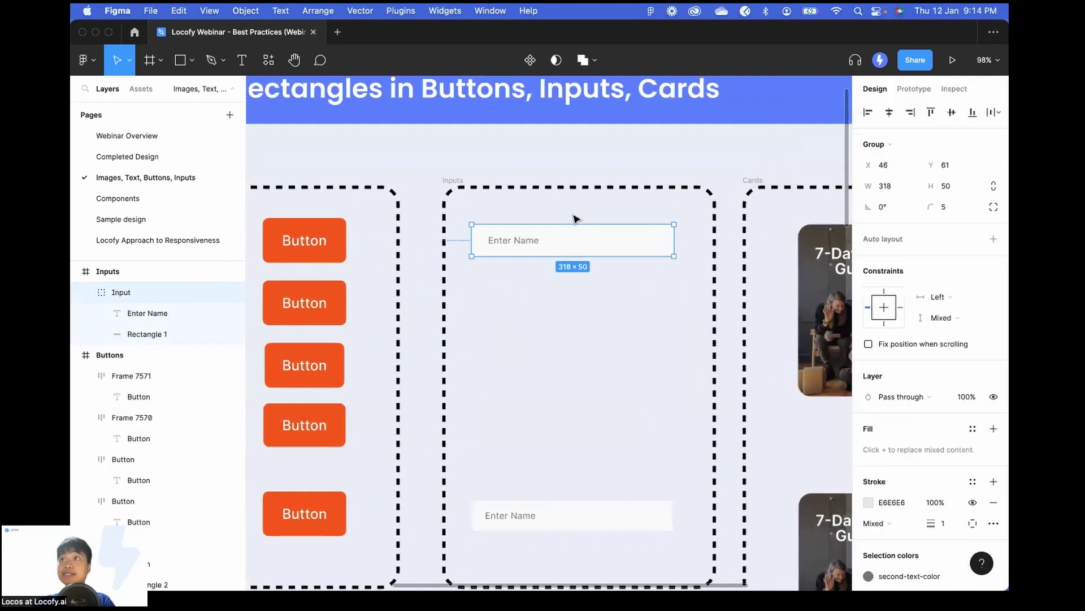
pyautogui.scroll(-1, 576, 260)
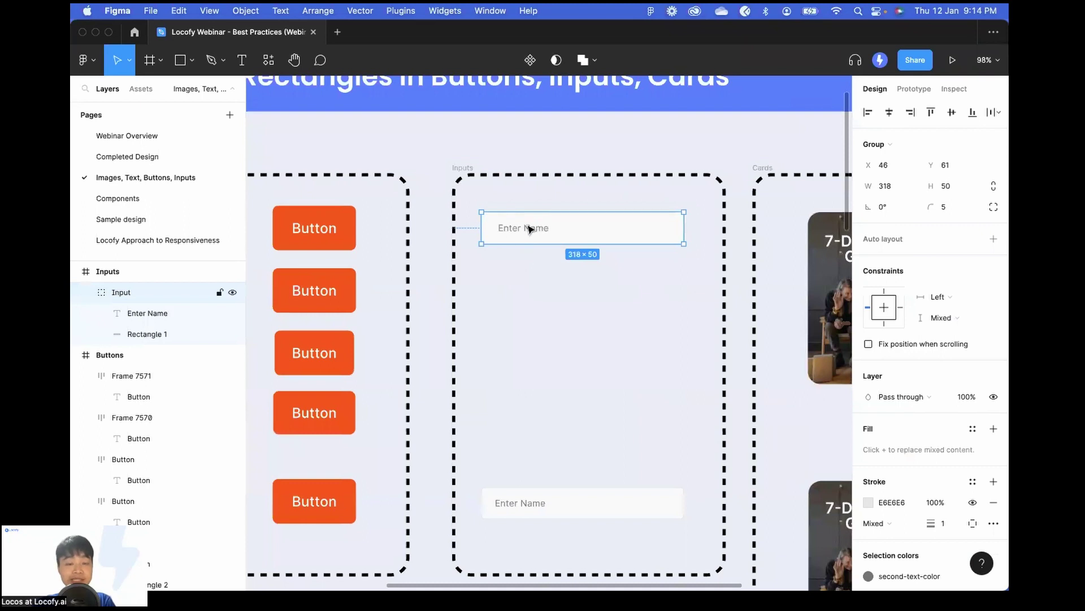
pyautogui.hscroll(-1, 517, 252)
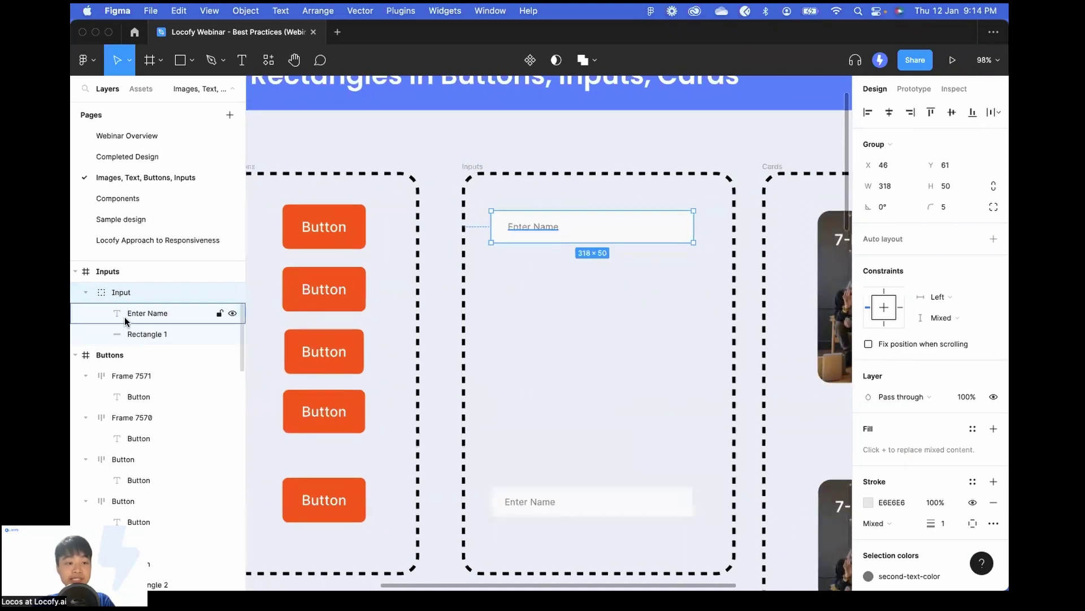
# Compare the top input's Rectangle 1, Enter Name text and Input group with the bottom auto-layout input.
pyautogui.click(147, 336)
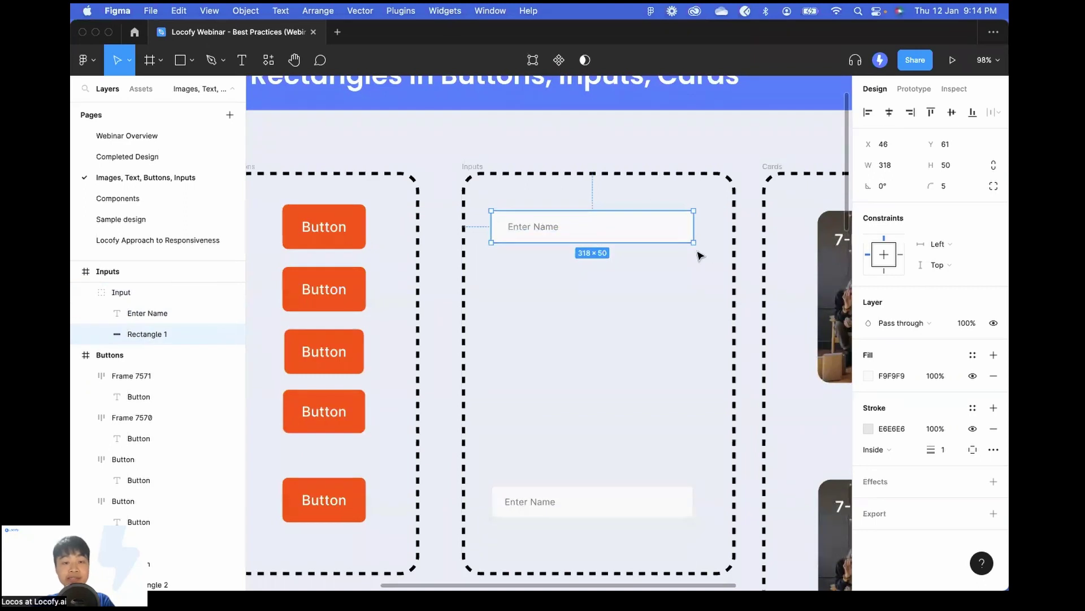
pyautogui.click(155, 315)
pyautogui.click(154, 291)
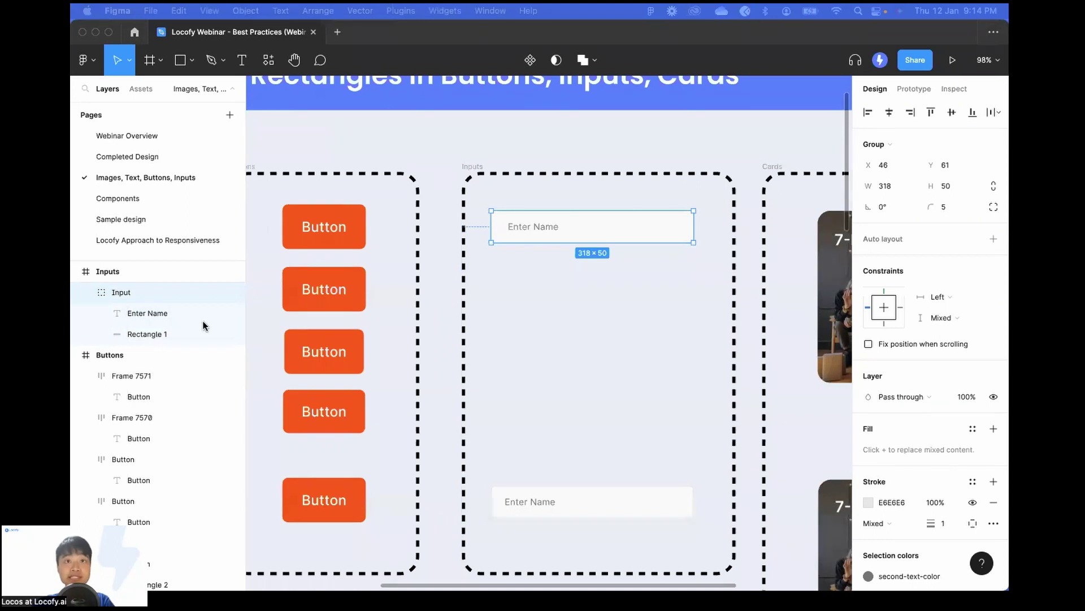
pyautogui.click(557, 502)
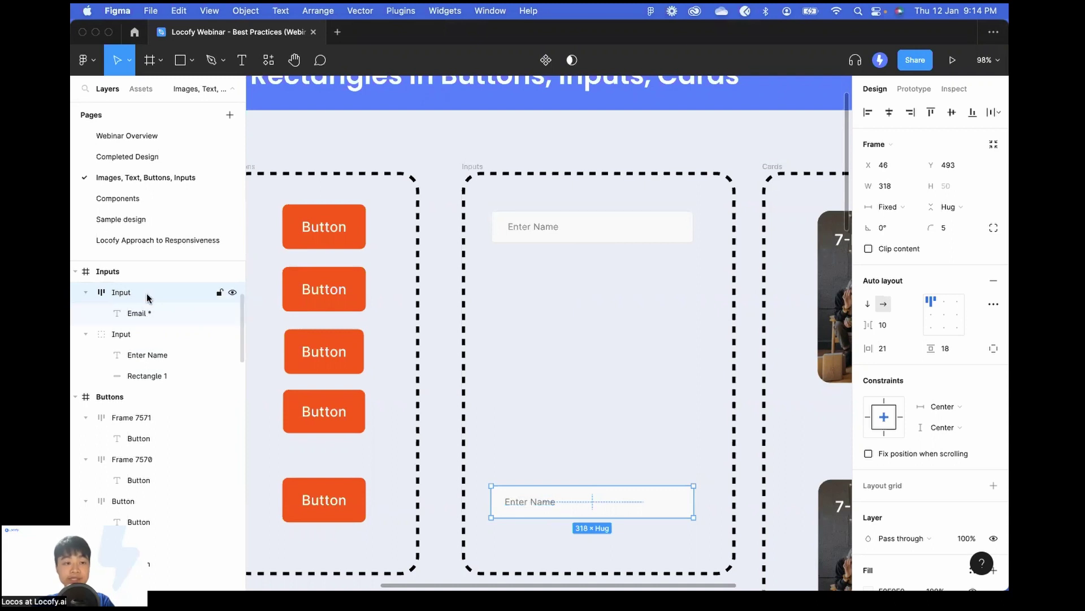
pyautogui.click(568, 227)
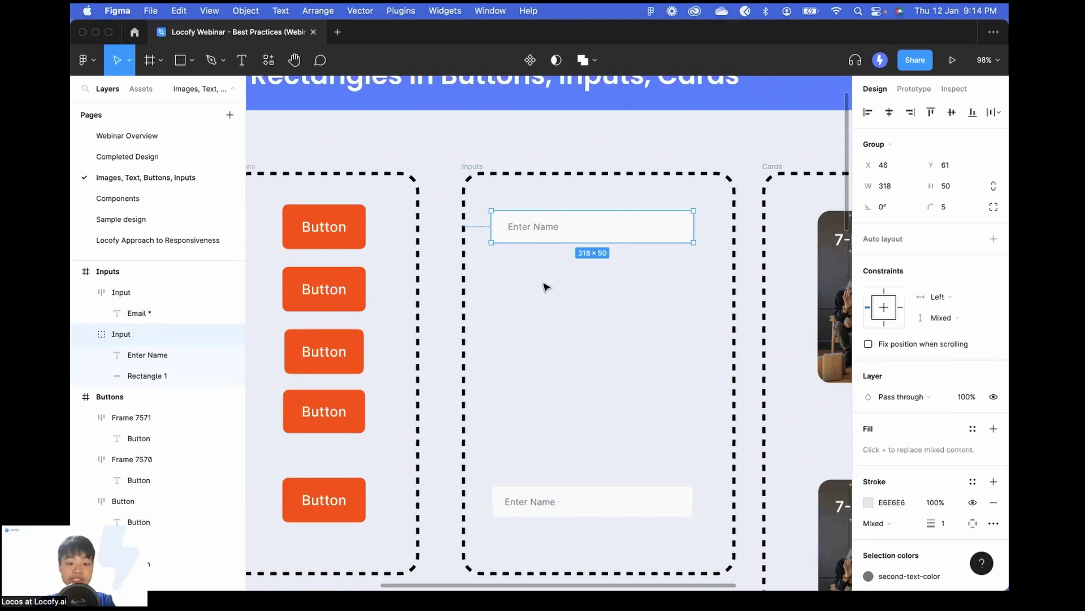
pyautogui.click(547, 285)
# Draw a new frame beneath the top input and copy Rectangle 1's fill, stroke and radius.
pyautogui.press('f')
pyautogui.moveTo(494, 264); pyautogui.dragTo(696, 298)
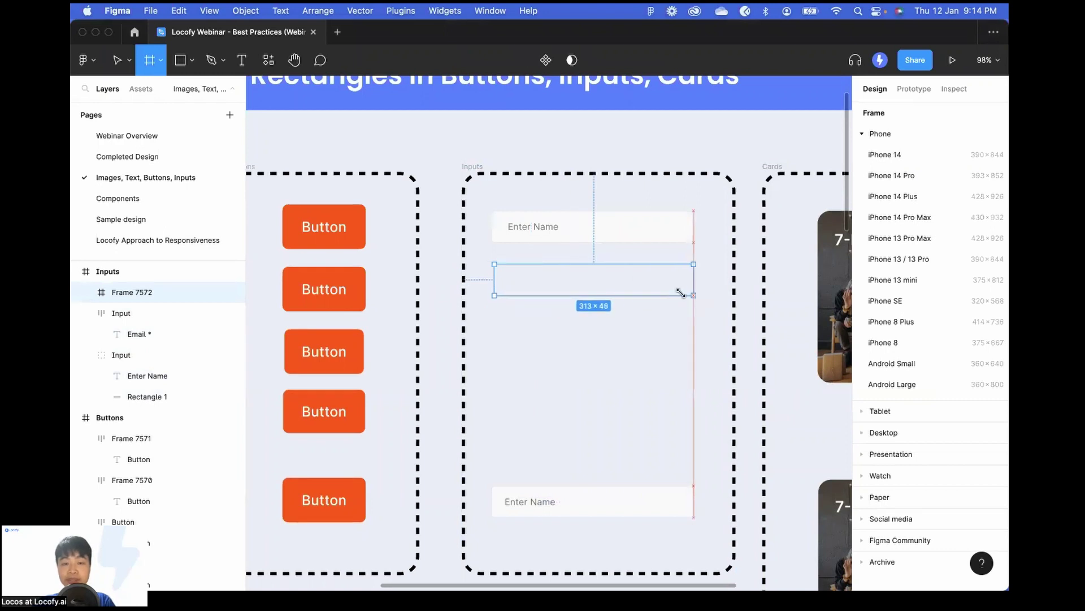
pyautogui.click(578, 237)
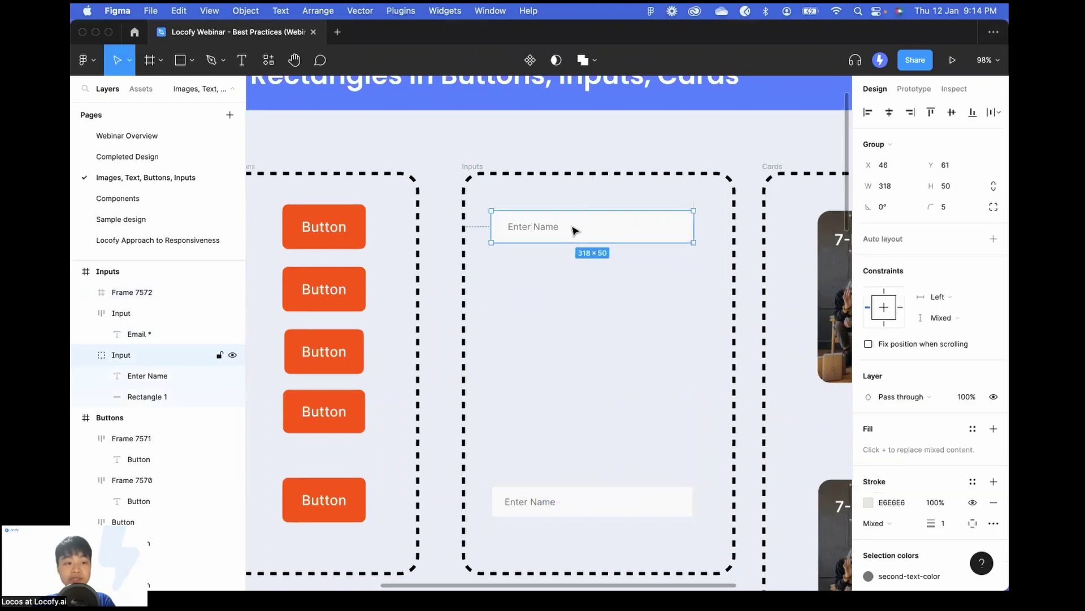
pyautogui.click(154, 399)
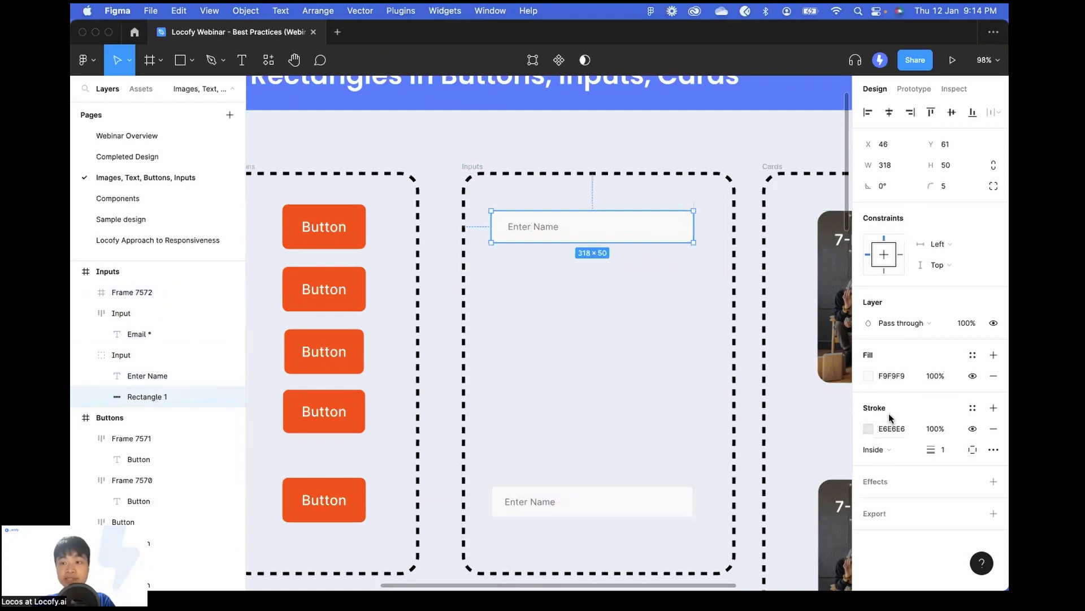
pyautogui.rightClick(648, 223)
pyautogui.moveTo(716, 250)
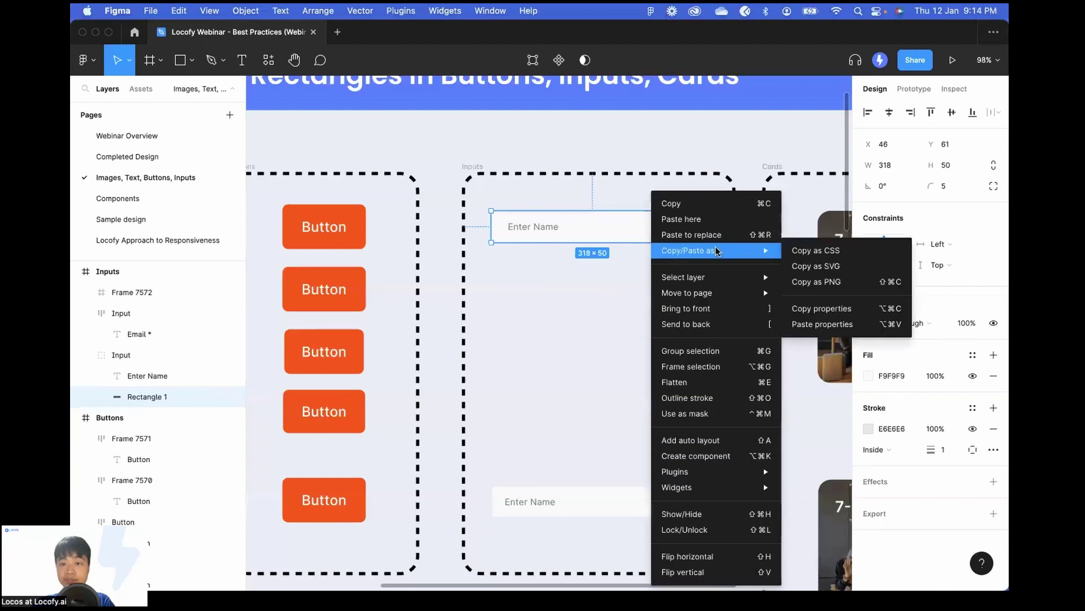
pyautogui.click(835, 308)
# Paste Rectangle 1's properties onto the empty Frame 7572.
pyautogui.click(577, 305)
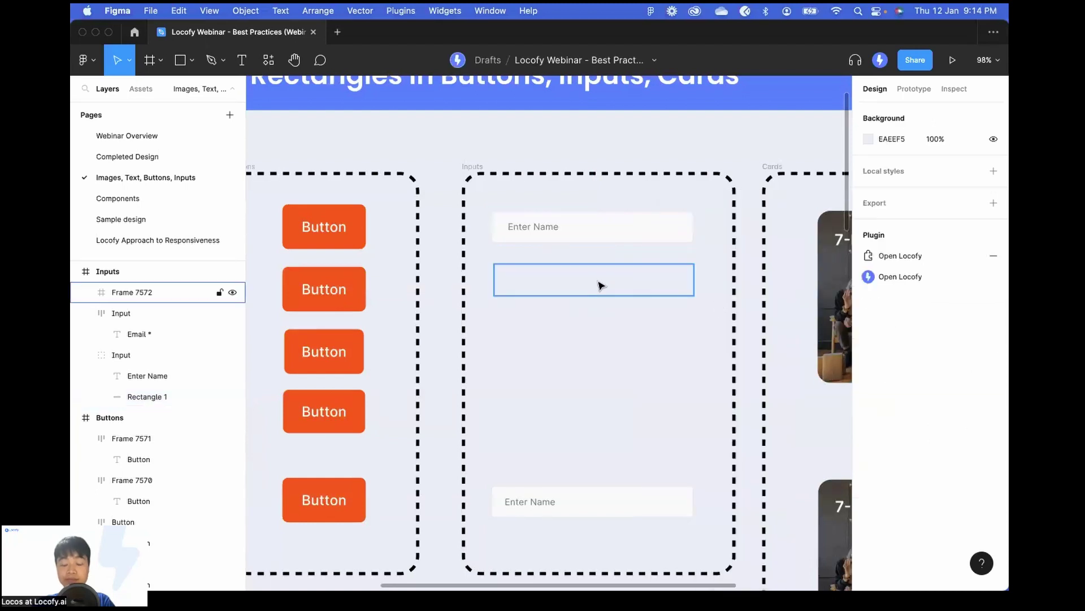
pyautogui.click(601, 285)
pyautogui.rightClick(624, 286)
pyautogui.moveTo(716, 274)
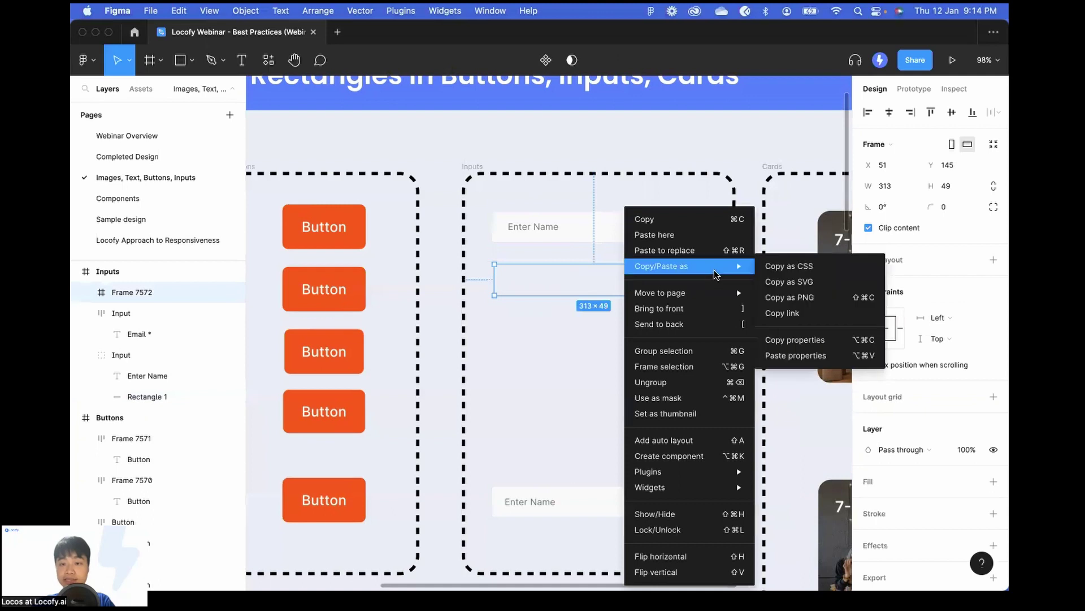
pyautogui.click(794, 355)
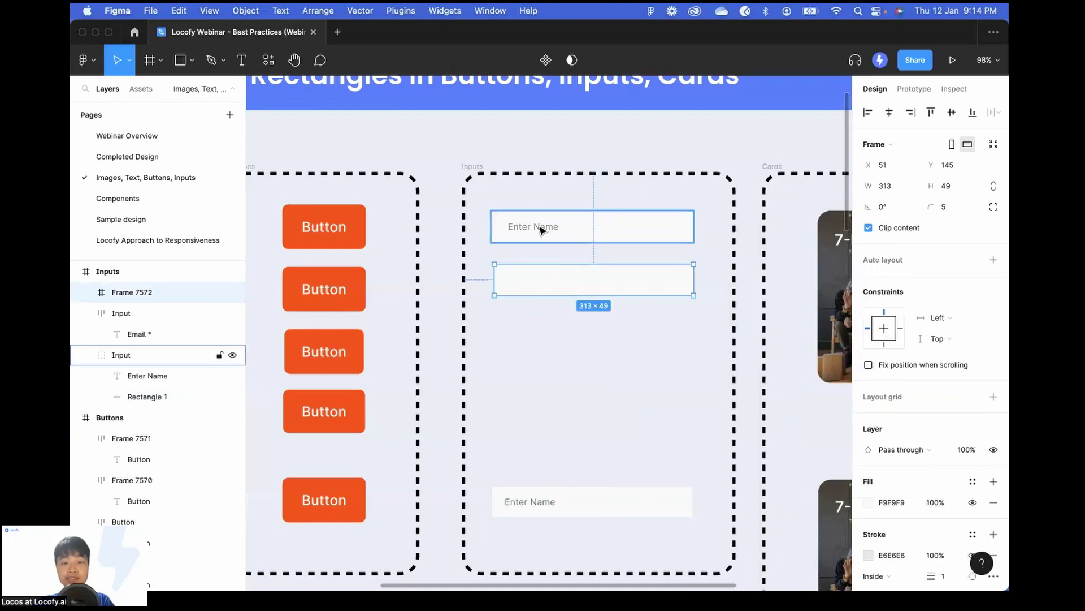
# Copy the Enter Name text from the top input into Frame 7572.
pyautogui.doubleClick(540, 226)
pyautogui.press('super+c')
pyautogui.click(540, 276)
pyautogui.press('super+v')
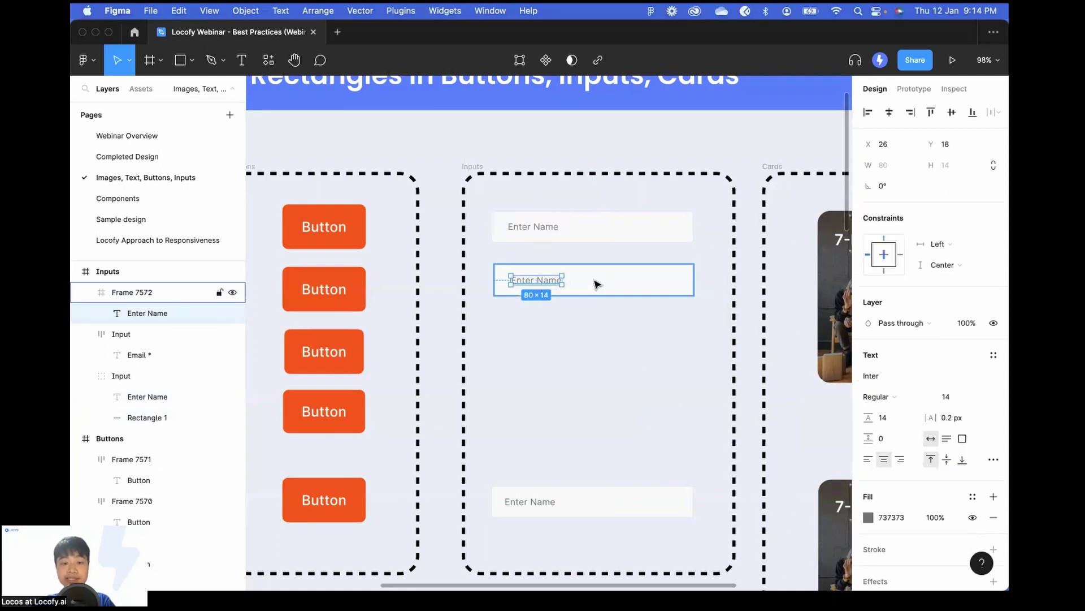
pyautogui.click(597, 282)
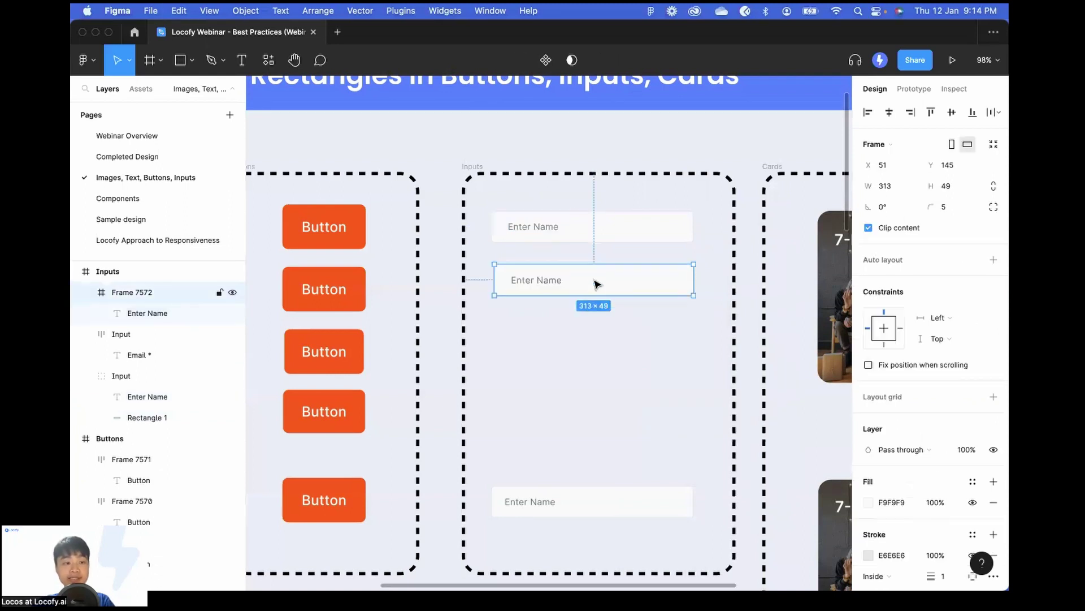
# Add auto layout, widen the frame to 318 px, and move it lower in the Inputs column.
pyautogui.click(994, 260)
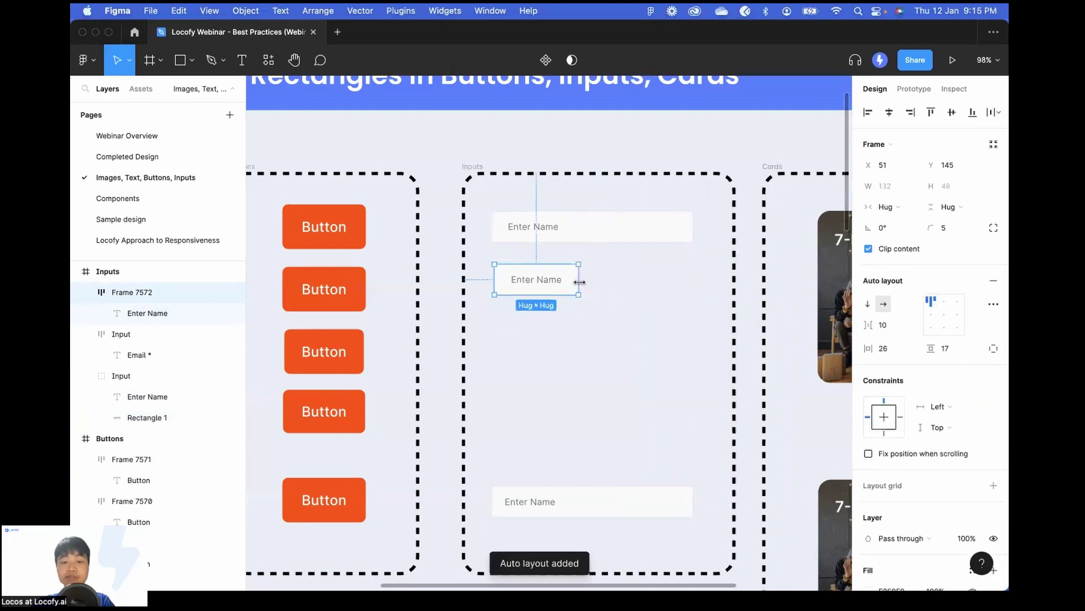
pyautogui.scroll(5, 591, 280)
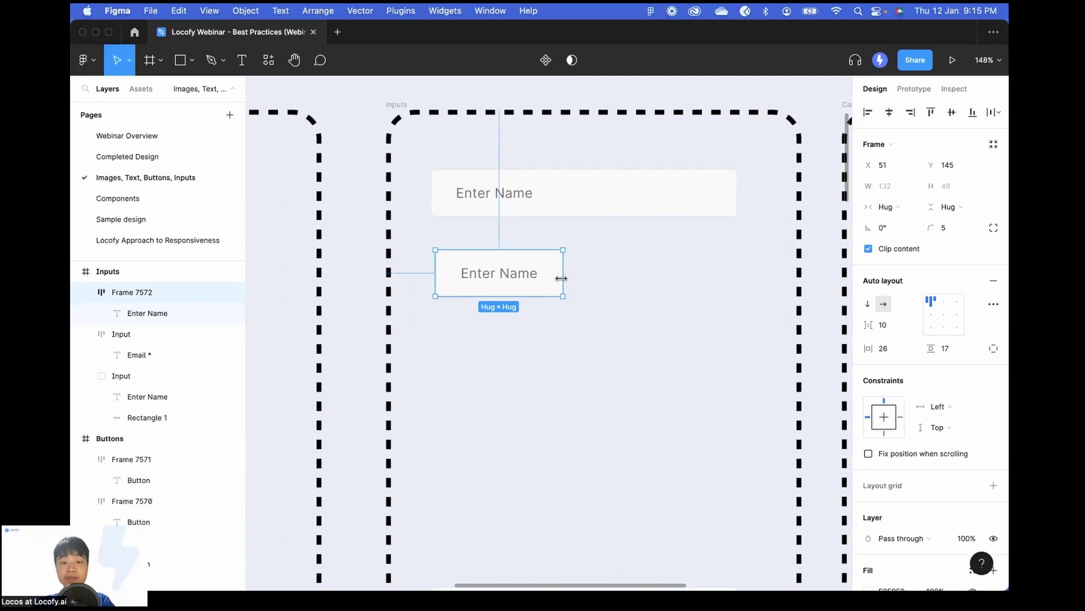
pyautogui.moveTo(565, 278); pyautogui.dragTo(735, 285)
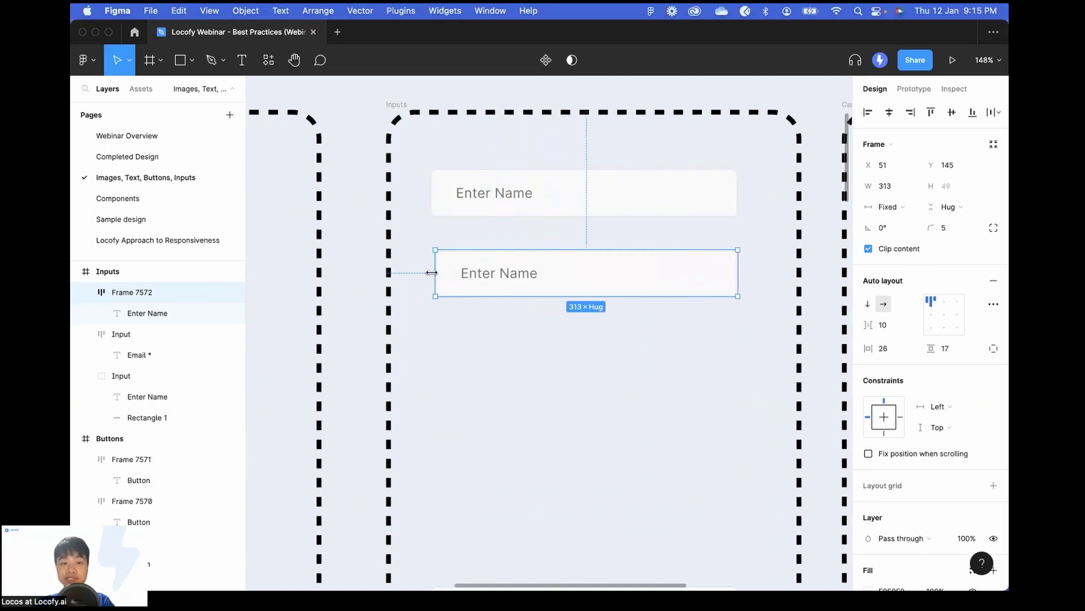
pyautogui.moveTo(430, 273); pyautogui.dragTo(428, 274)
pyautogui.scroll(-3, 605, 349)
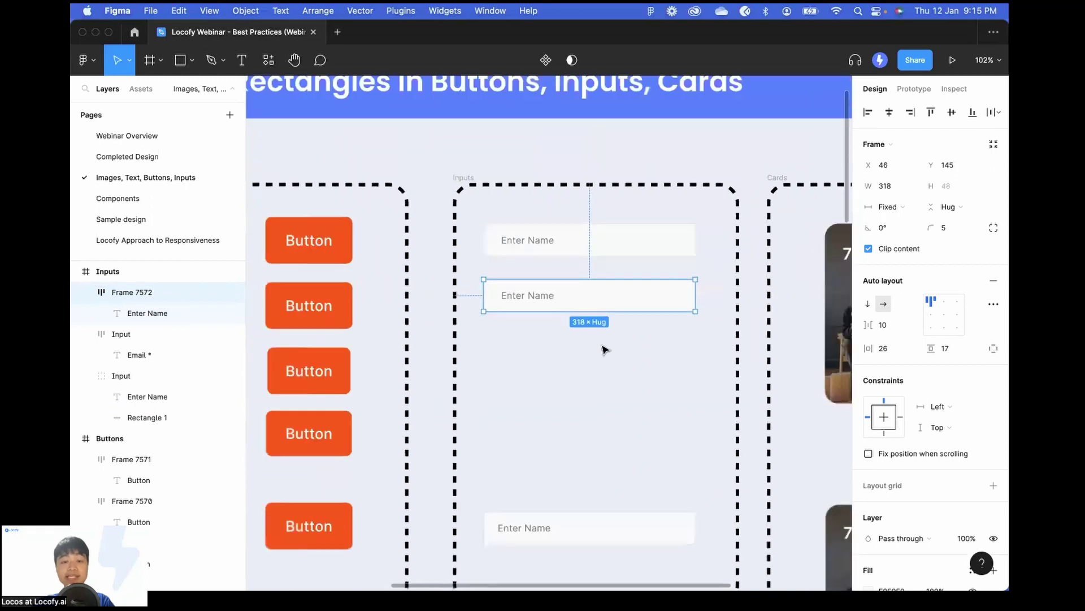
pyautogui.scroll(-1, 578, 341)
pyautogui.moveTo(600, 279); pyautogui.dragTo(607, 442)
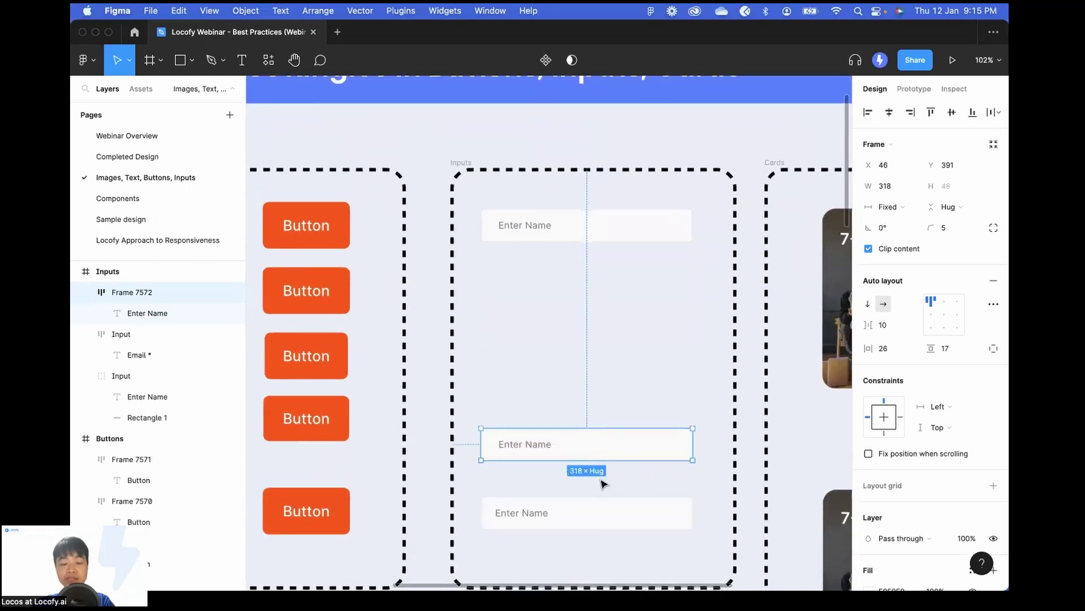
pyautogui.scroll(-1, 572, 477)
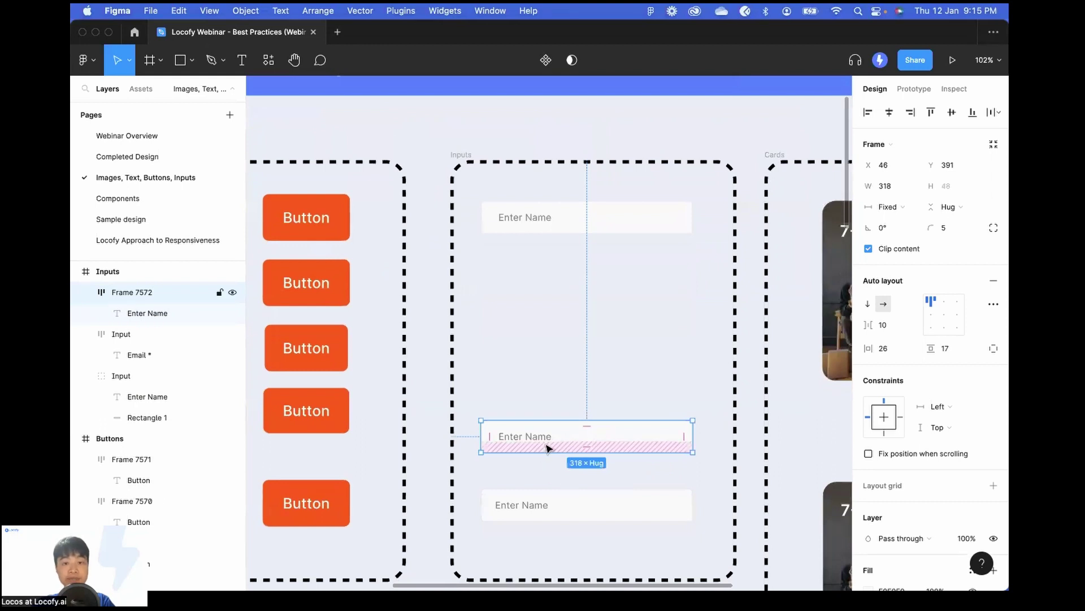
# Duplicate the top Input group below it, add auto layout, and set a fixed 318 px width.
pyautogui.click(557, 219)
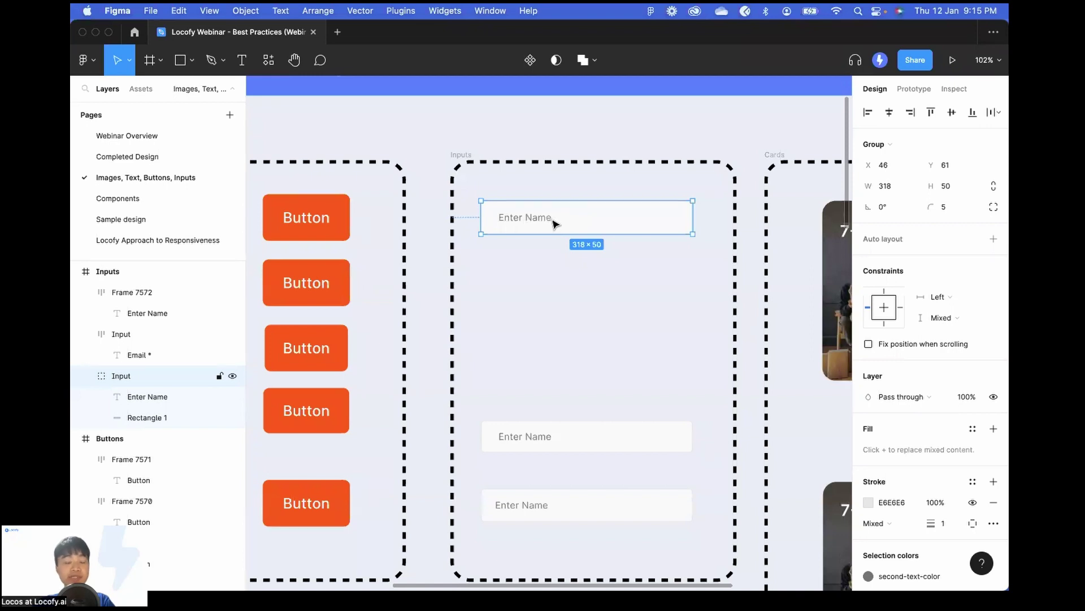
pyautogui.moveTo(586, 221); pyautogui.dragTo(590, 296)
pyautogui.press('super+z')
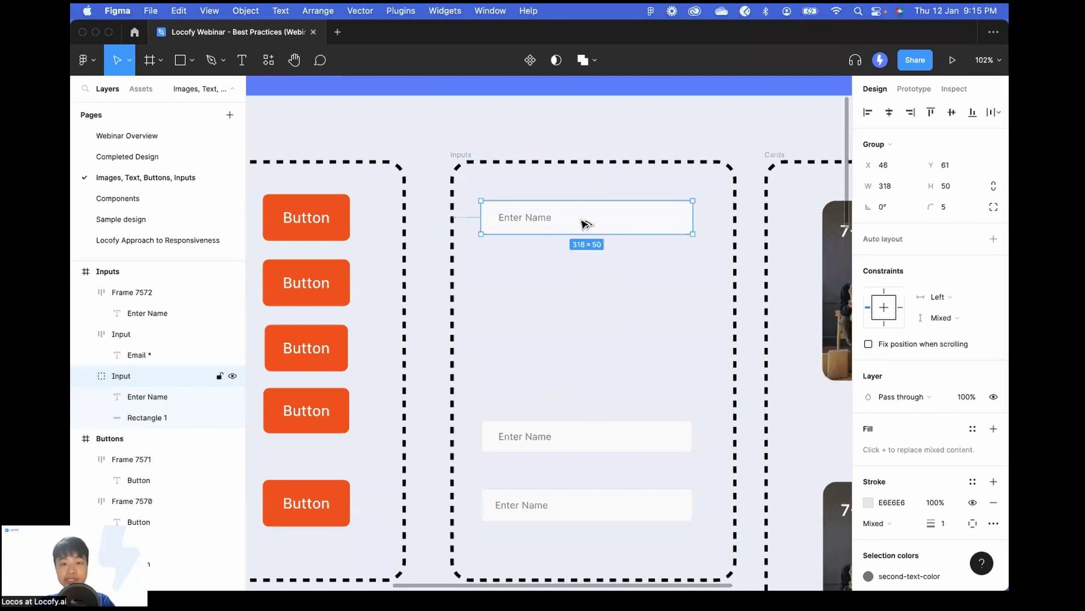
pyautogui.moveTo(583, 223); pyautogui.dragTo(585, 333)
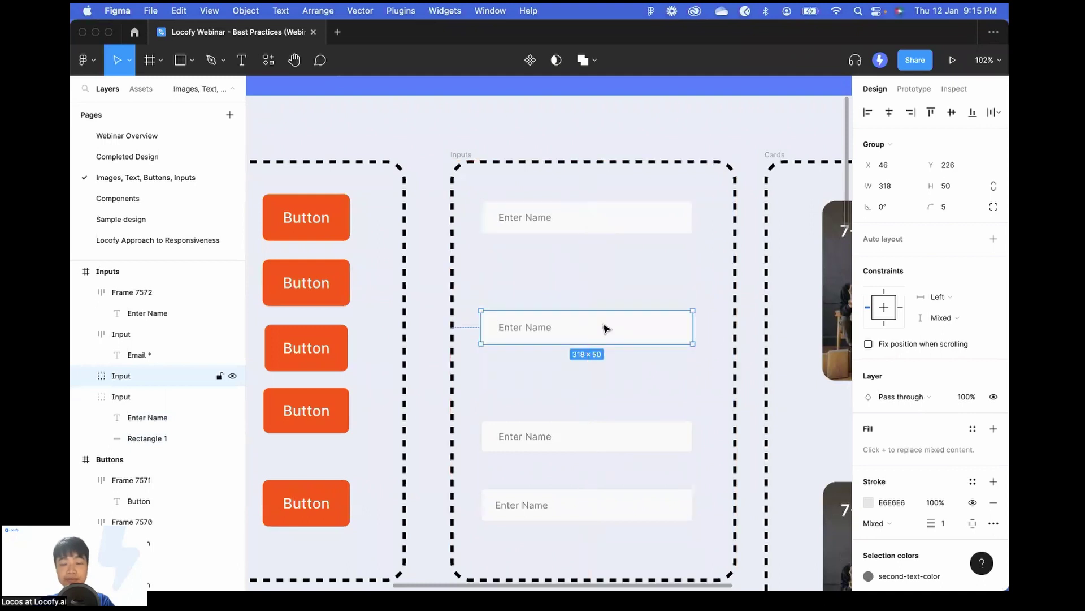
pyautogui.click(994, 240)
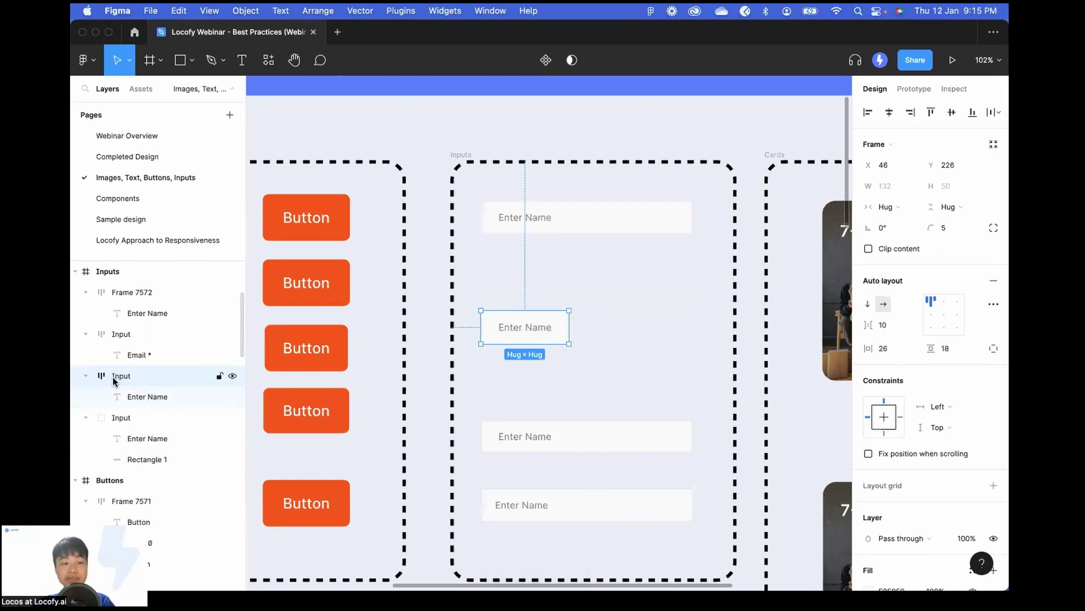
pyautogui.moveTo(570, 330); pyautogui.dragTo(691, 338)
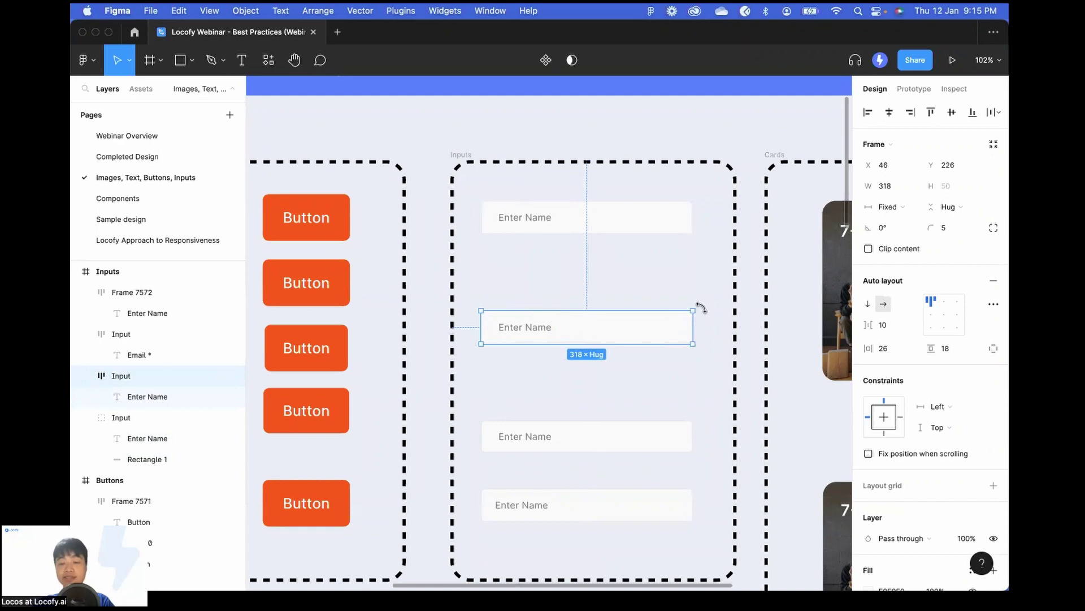
pyautogui.click(594, 439)
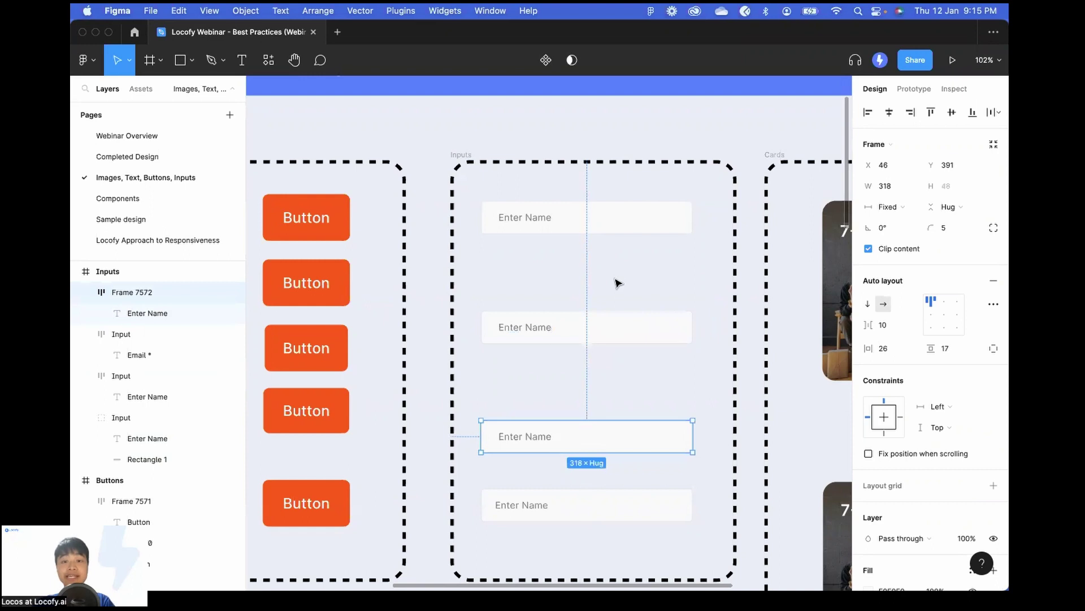
pyautogui.scroll(-3, 617, 285)
# Open the Locofy plugin with the top Enter Name input selected.
pyautogui.click(701, 279)
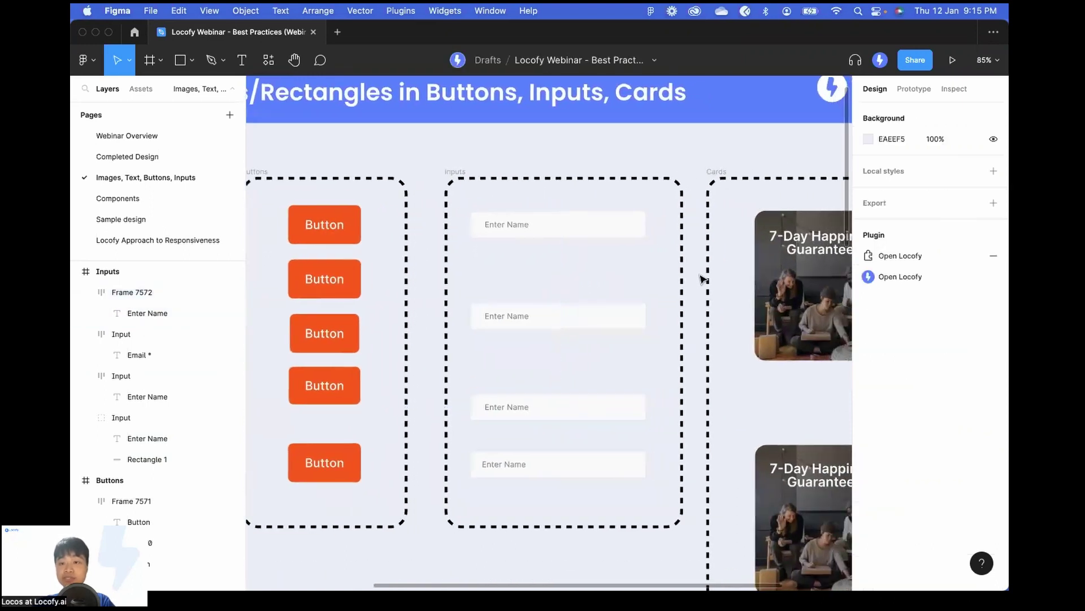
pyautogui.click(907, 277)
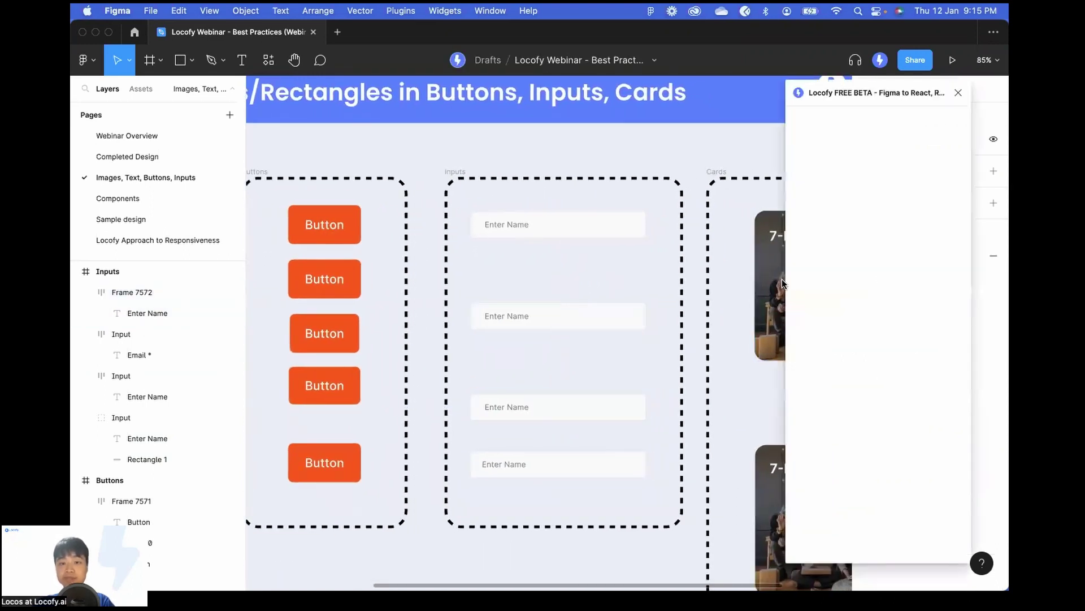
pyautogui.click(510, 232)
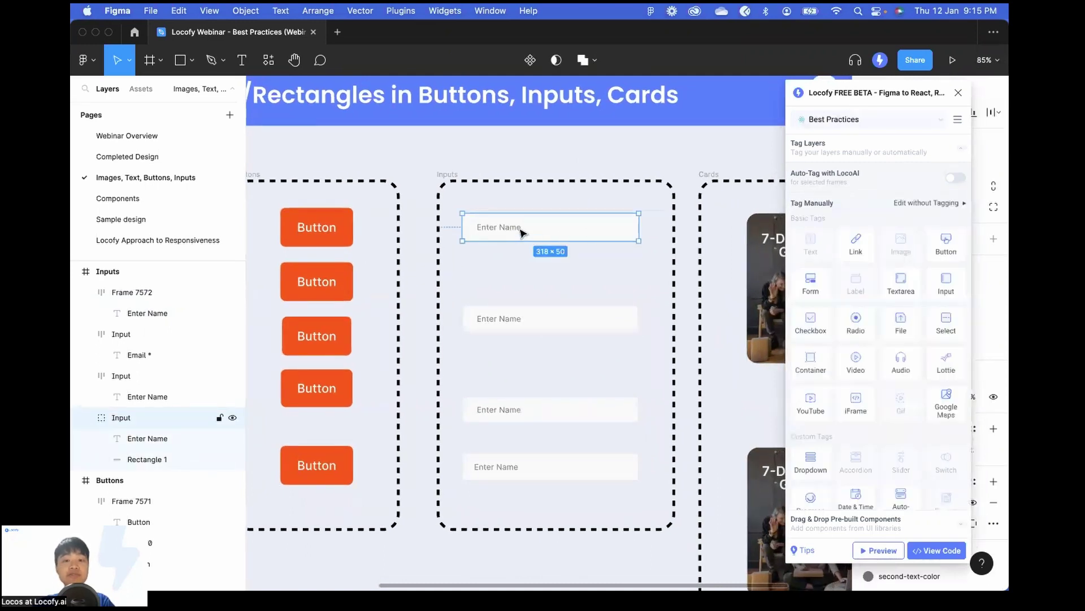
pyautogui.hscroll(2, 524, 234)
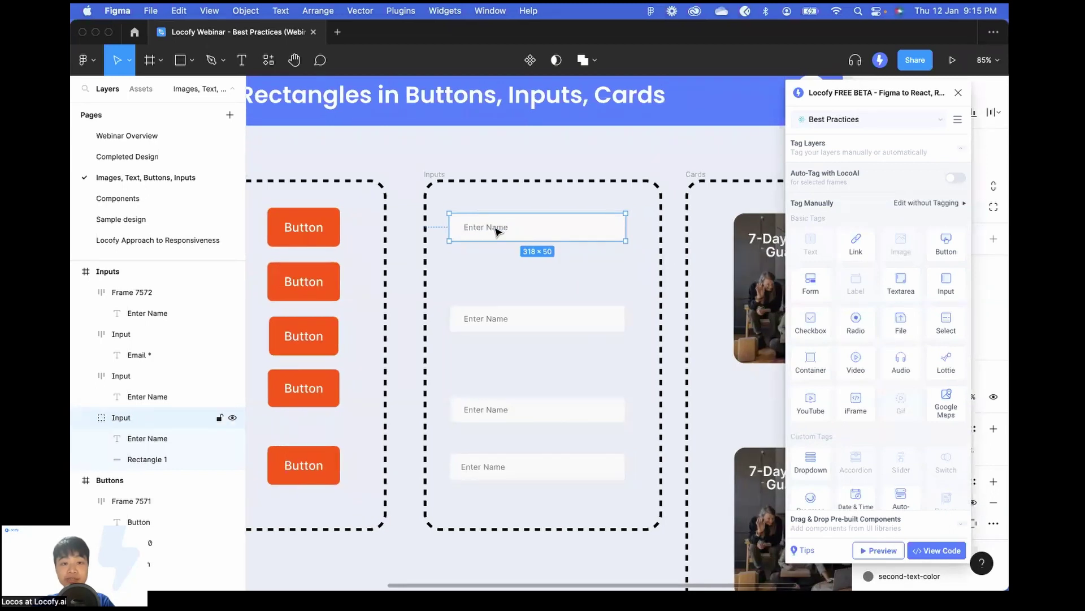
pyautogui.scroll(3, 474, 230)
# Tag the second Enter Name input as an Input with no UI library and confirm.
pyautogui.click(489, 326)
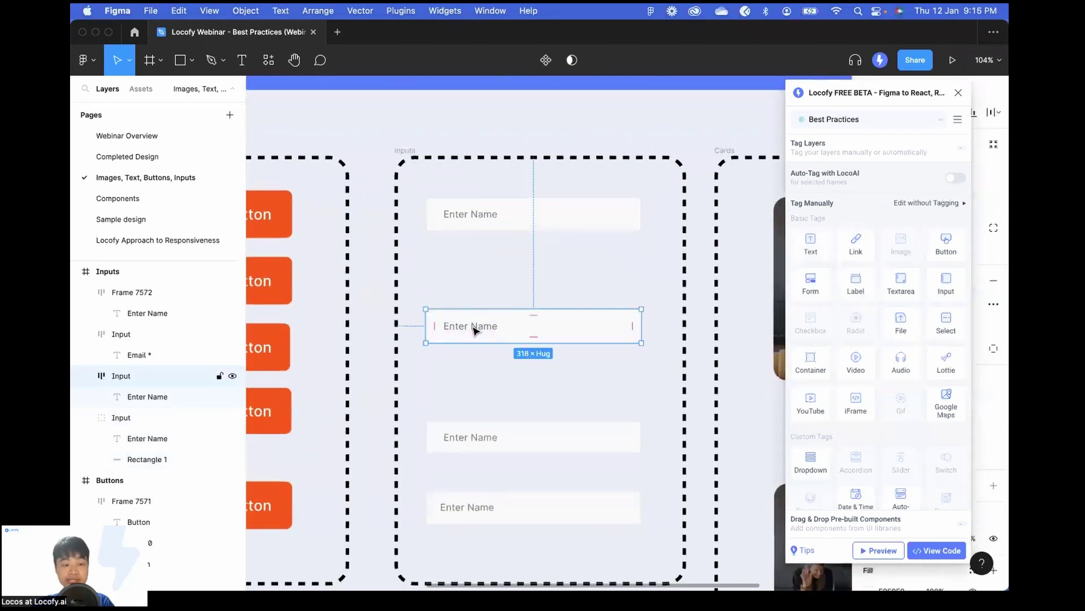
pyautogui.moveTo(434, 323)
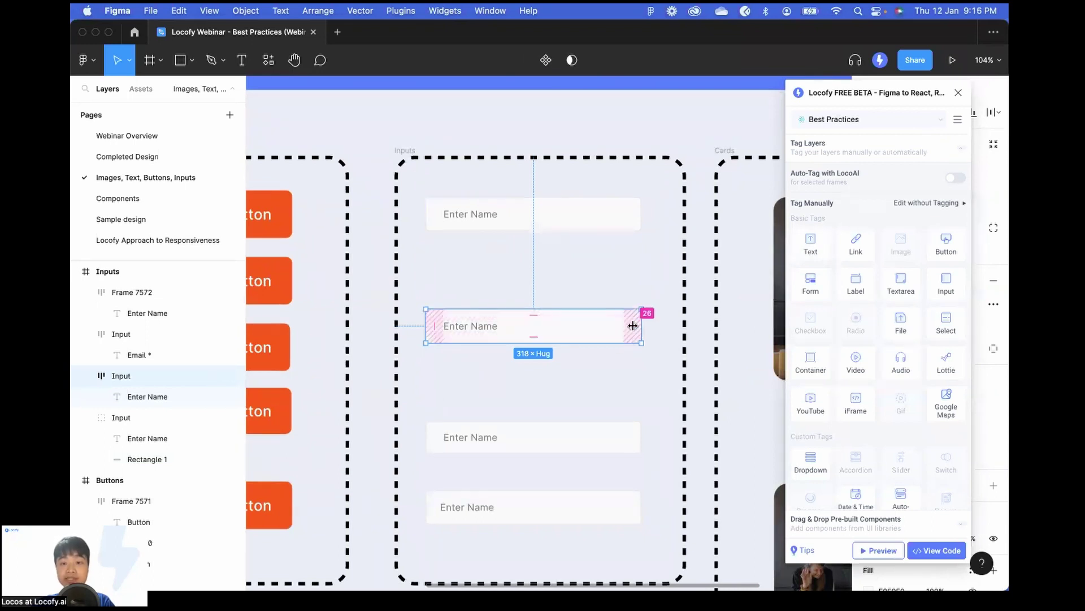
pyautogui.click(957, 296)
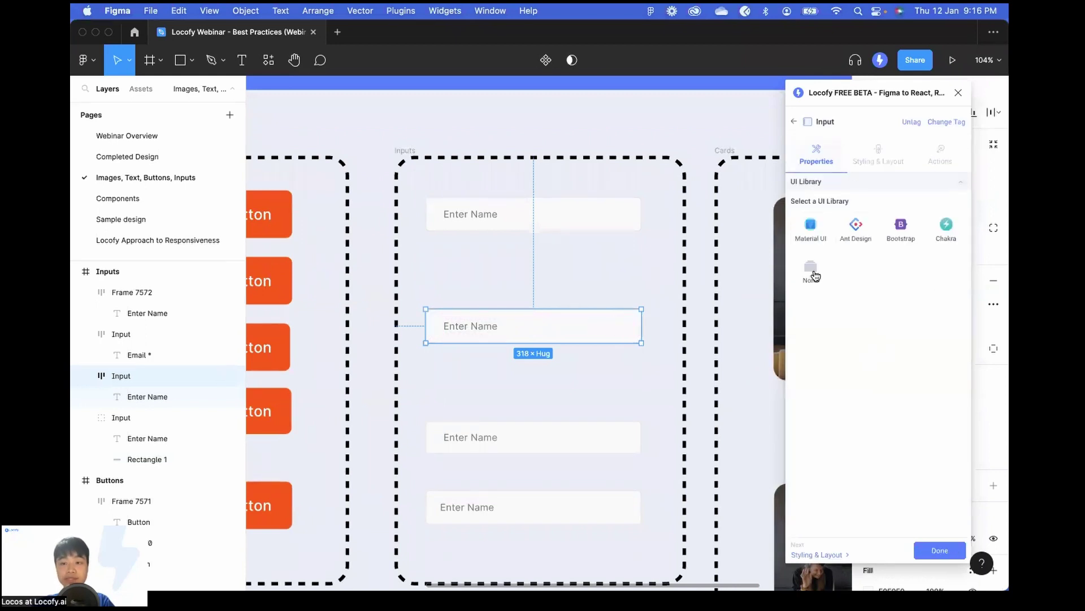
pyautogui.click(815, 275)
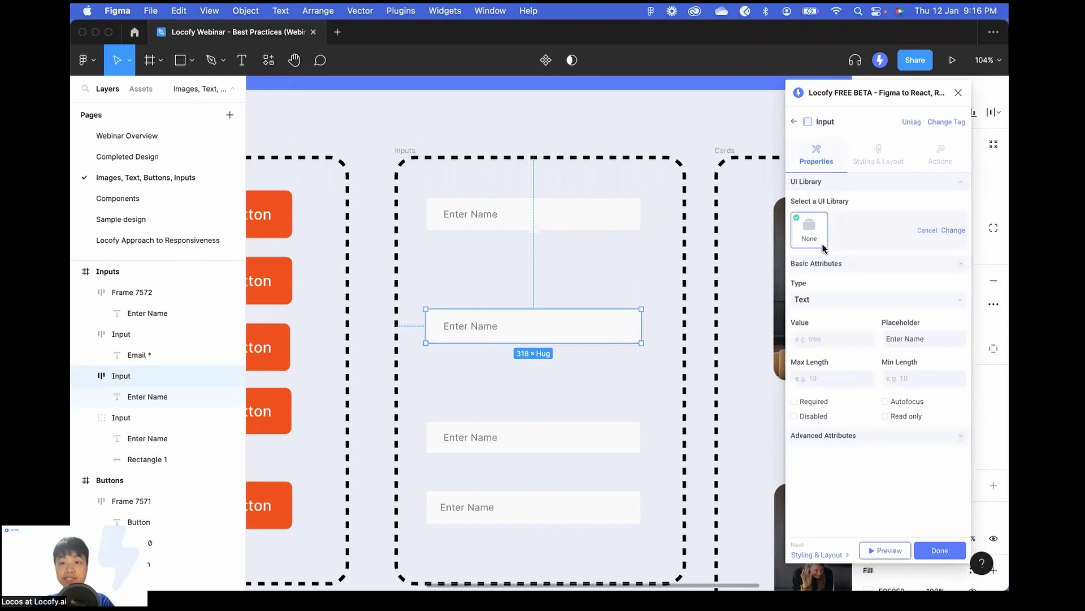
pyautogui.click(940, 550)
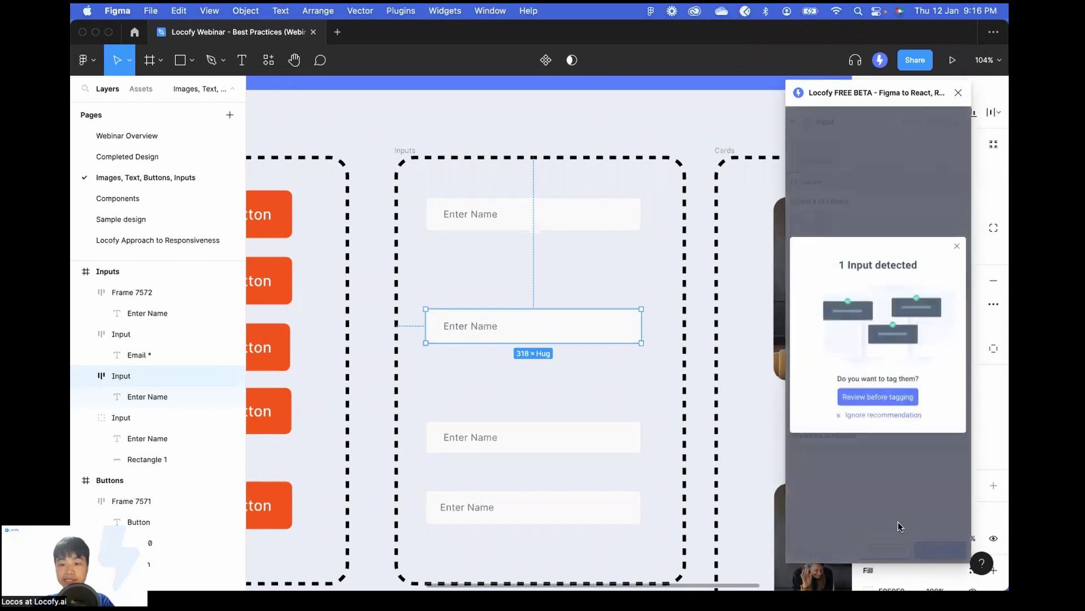
# Type a sample name into the Enter Name field in Locofy's preview, then close it and move the panel aside.
pyautogui.click(892, 416)
pyautogui.click(893, 551)
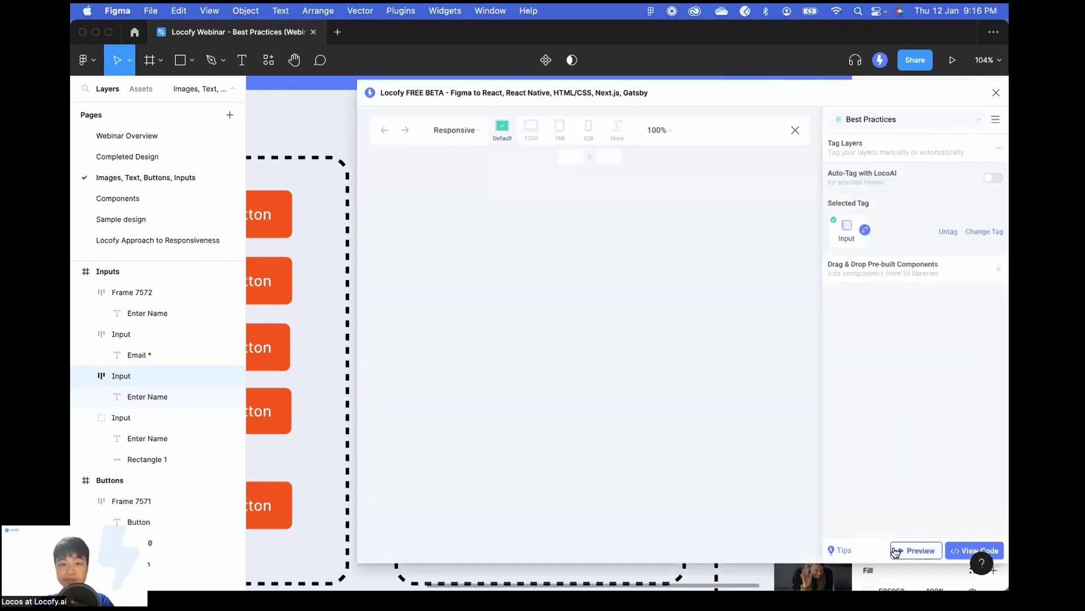
pyautogui.click(545, 330)
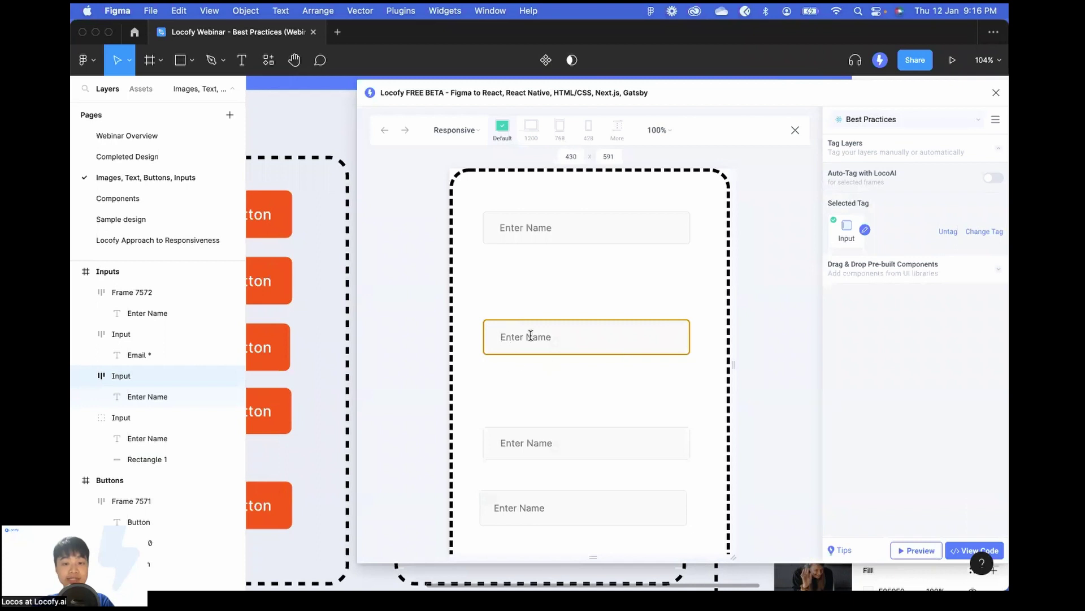
pyautogui.write('Isaac')
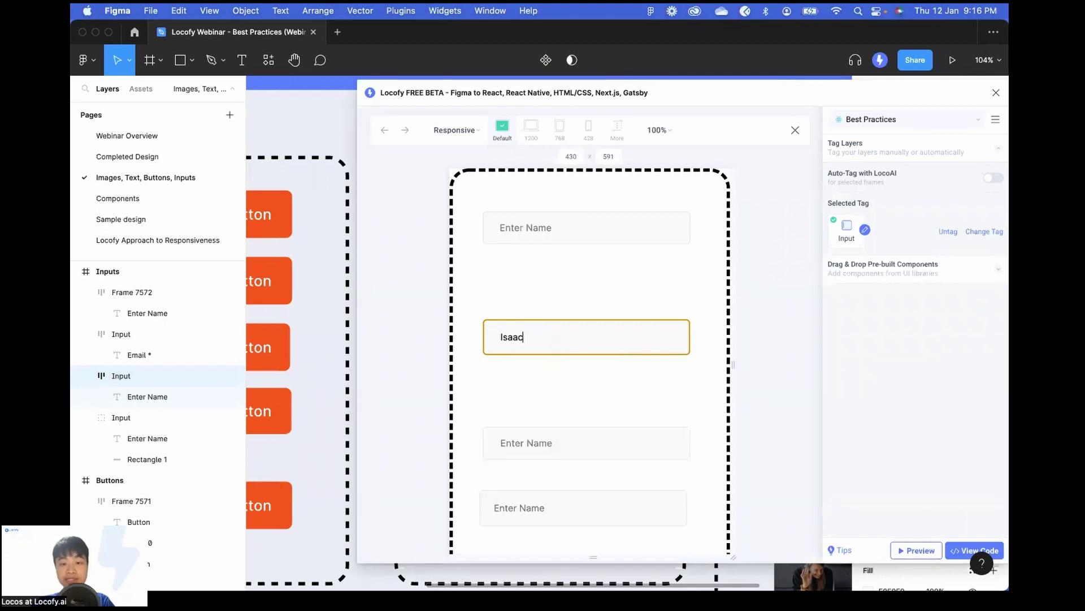
pyautogui.write(' Gideon from Locofy')
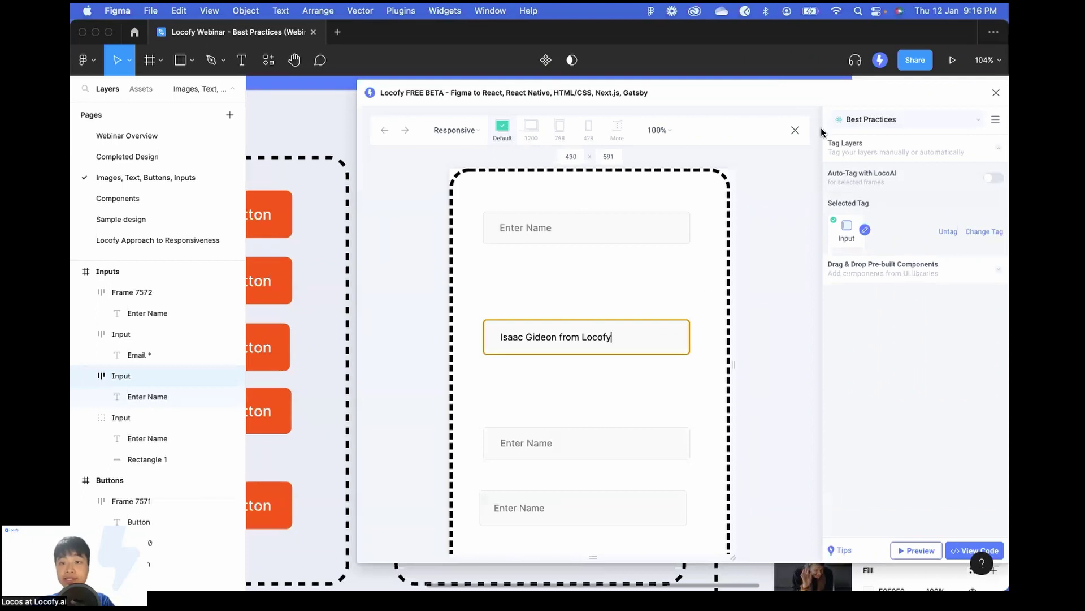
pyautogui.click(795, 130)
pyautogui.moveTo(445, 97); pyautogui.dragTo(778, 130)
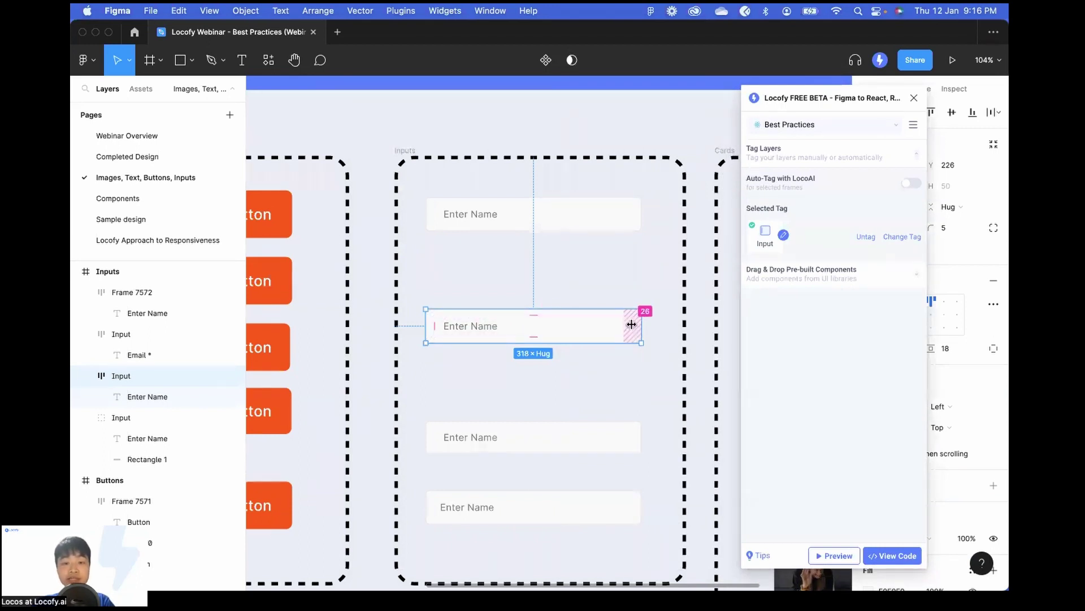
pyautogui.moveTo(632, 324); pyautogui.dragTo(508, 326)
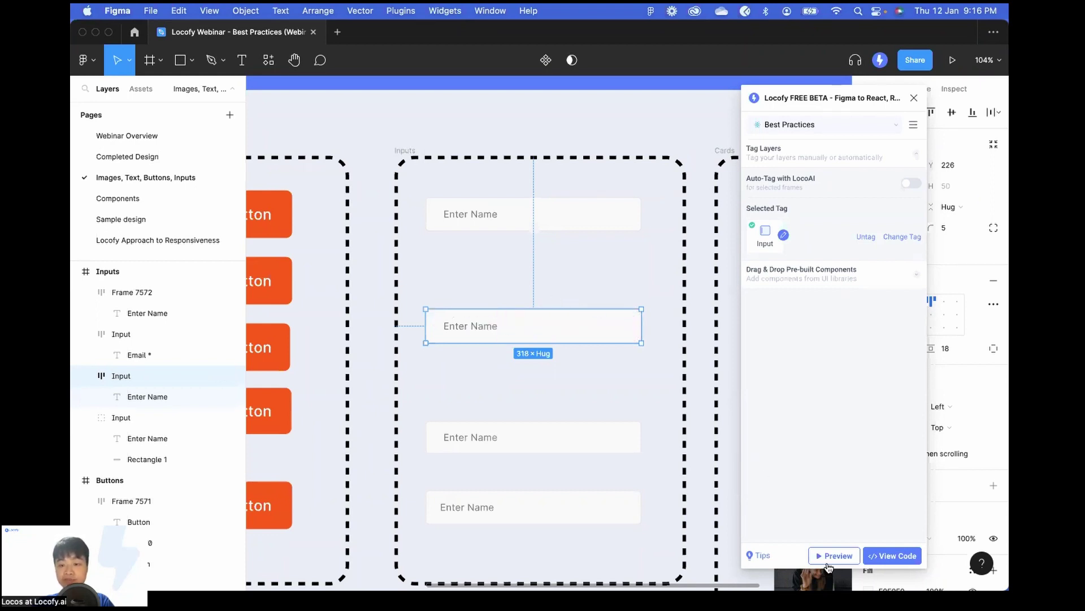
pyautogui.click(836, 563)
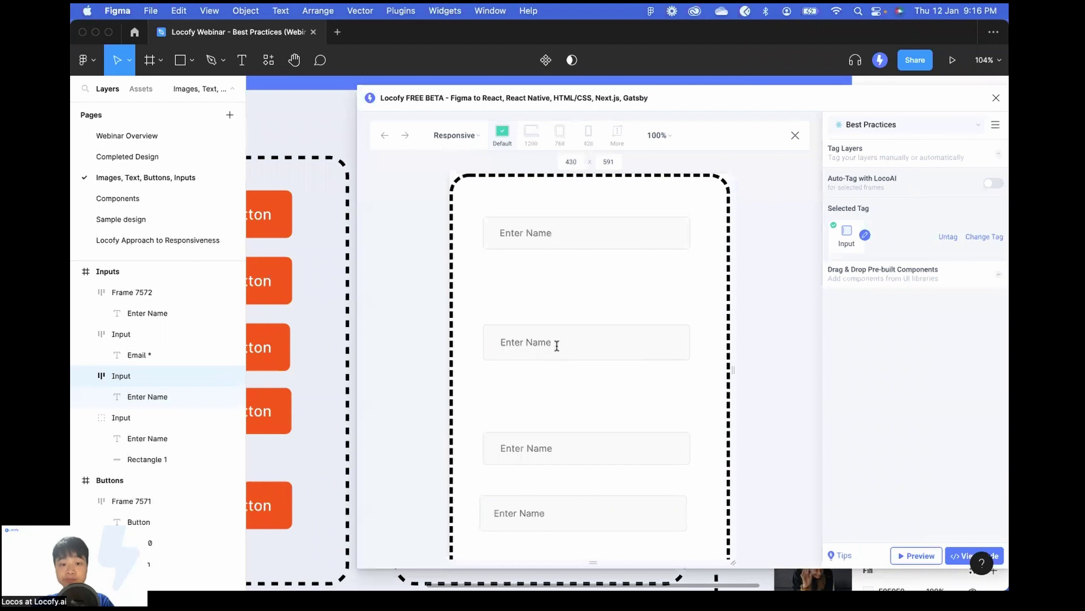
pyautogui.click(557, 346)
pyautogui.write('Isaac g')
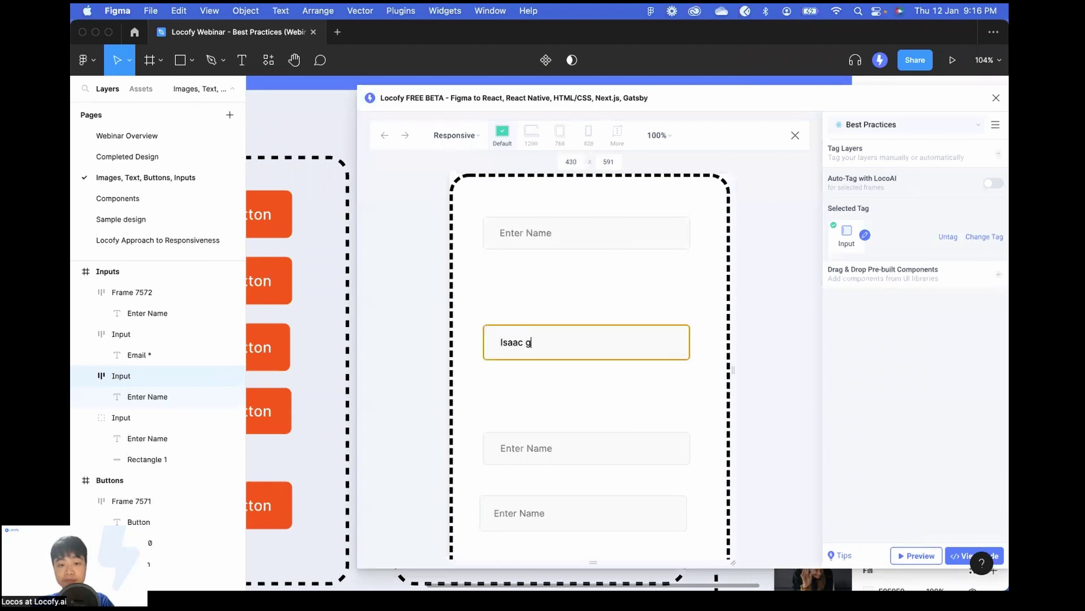
pyautogui.write('ideon from locof')
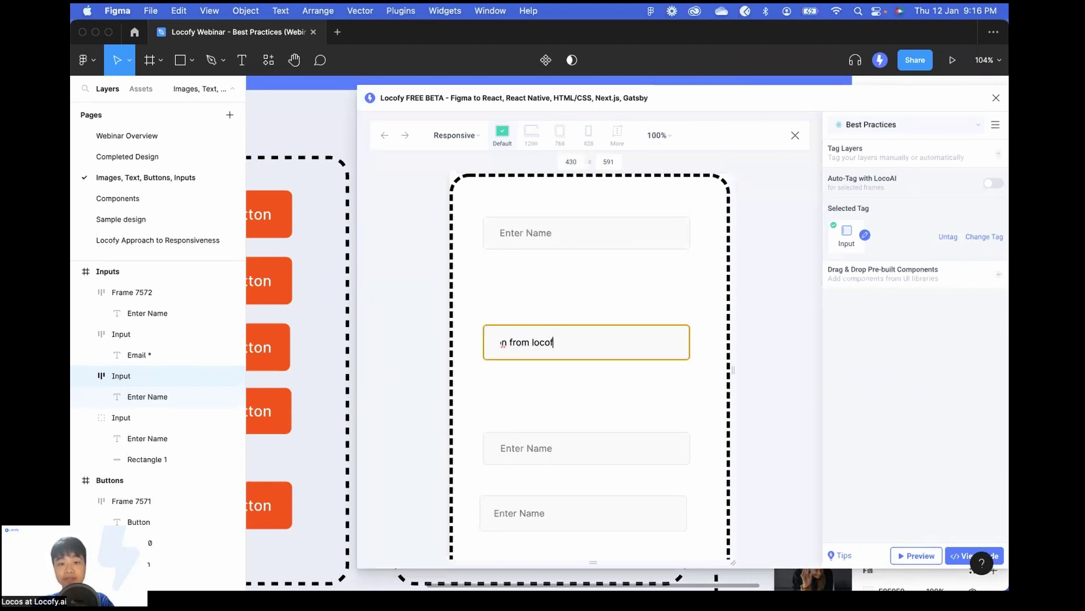
pyautogui.write('y')
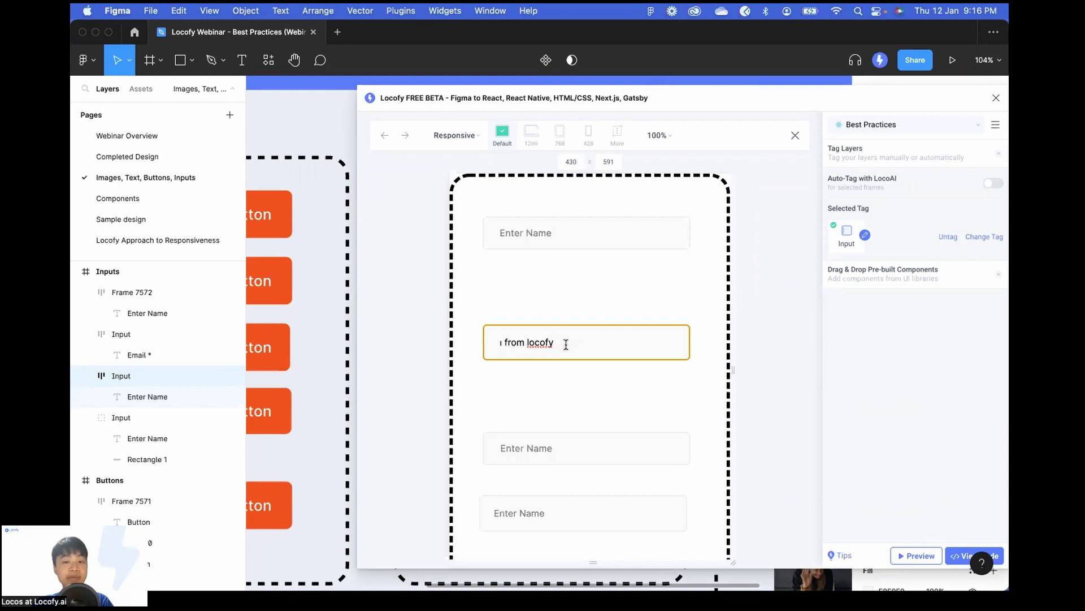
pyautogui.click(795, 135)
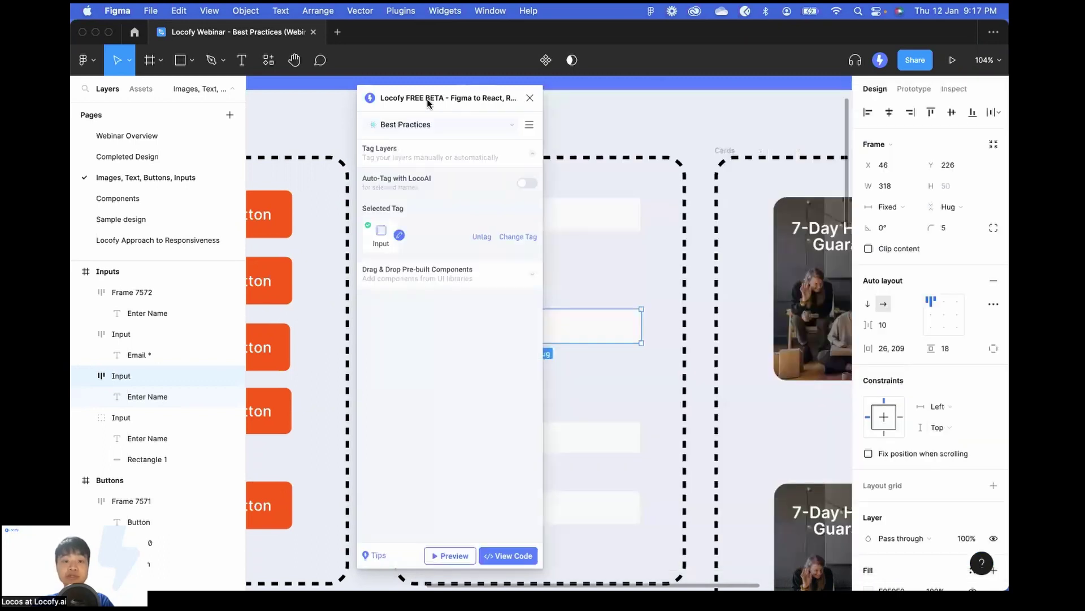
pyautogui.moveTo(481, 105); pyautogui.dragTo(783, 115)
pyautogui.hscroll(1, 591, 327)
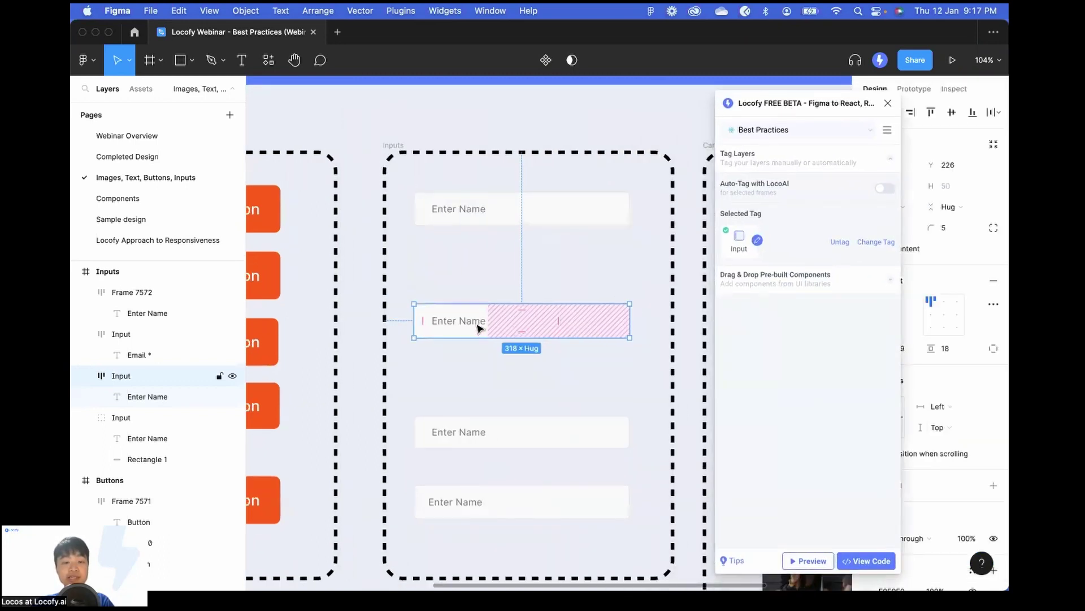
pyautogui.moveTo(553, 318); pyautogui.dragTo(676, 336)
# Zoom out to the whole section and inspect the first orange button and name input's Rectangle 1.
pyautogui.click(690, 343)
pyautogui.hotkey('shift', '1')
pyautogui.scroll(-2, 691, 346)
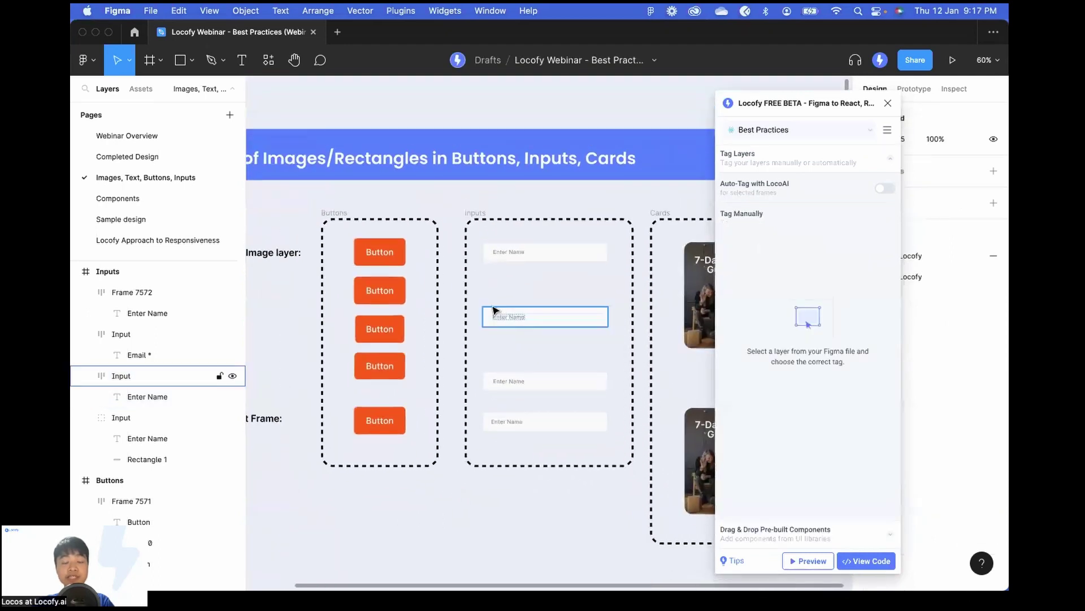
pyautogui.click(375, 259)
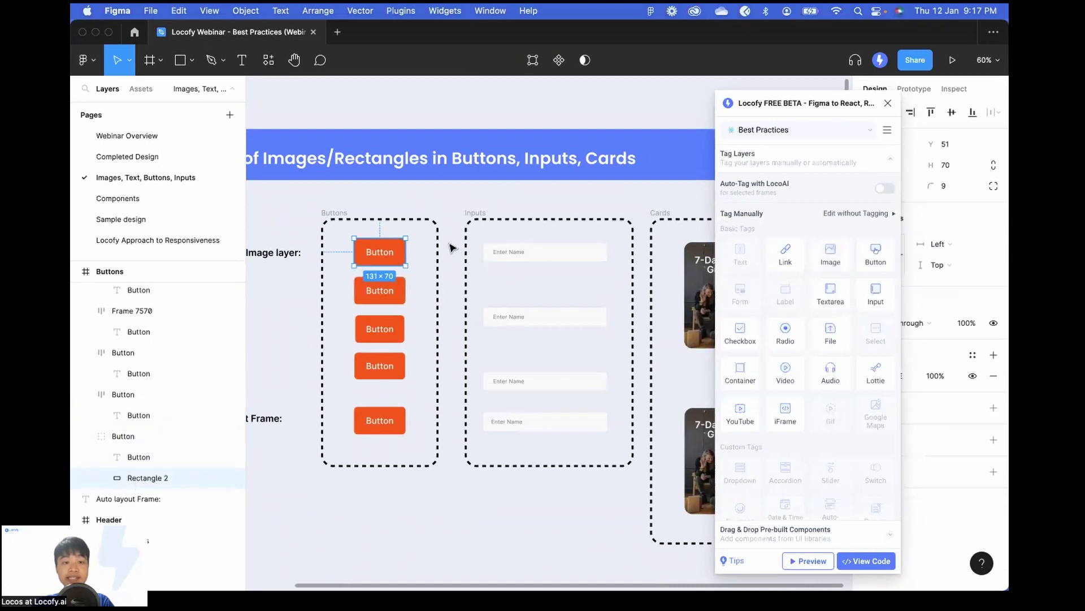
pyautogui.click(528, 253)
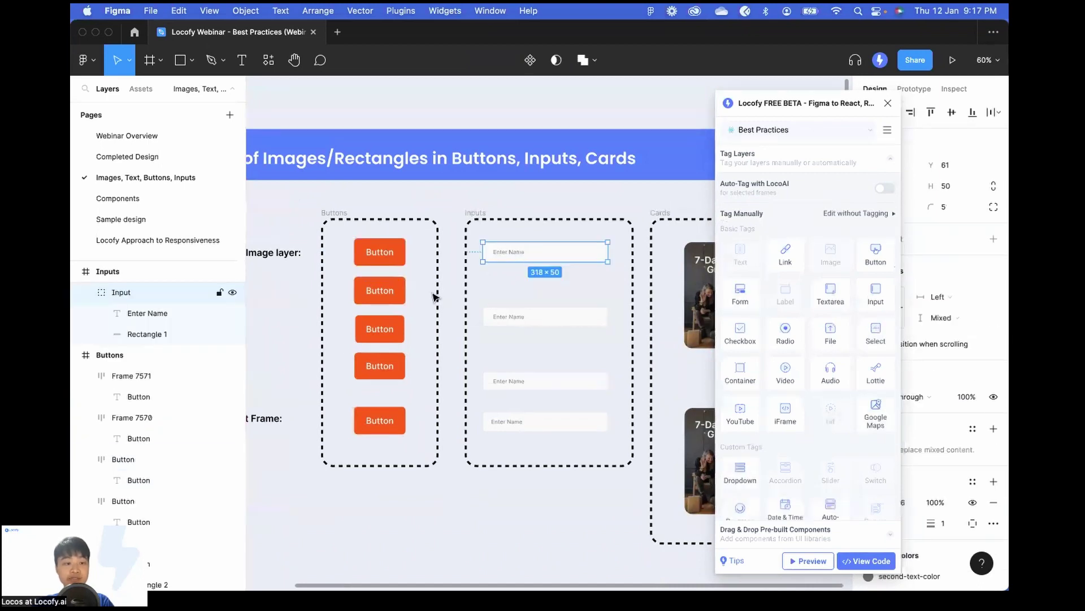
pyautogui.click(139, 334)
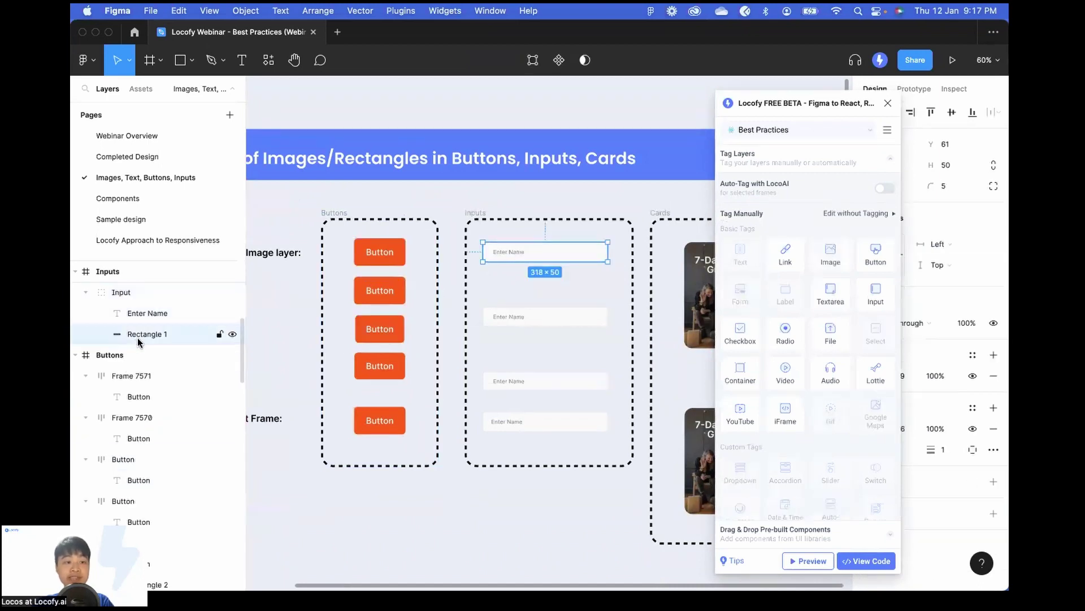
pyautogui.click(497, 300)
# Pan over to the Cards column and select the top 253×270 Card group.
pyautogui.scroll(-3, 496, 300)
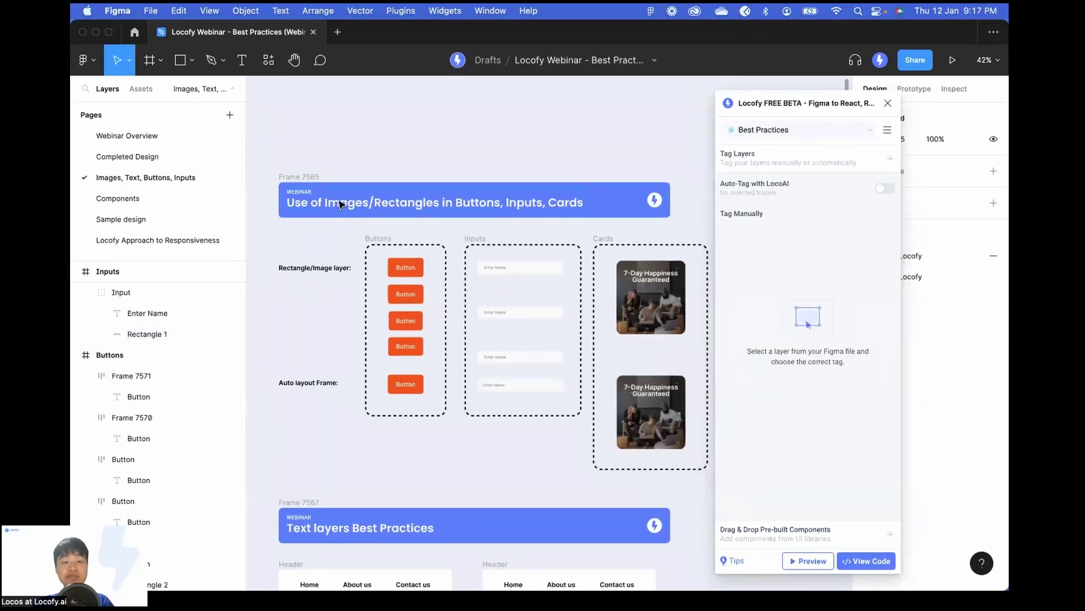
pyautogui.hscroll(2, 614, 288)
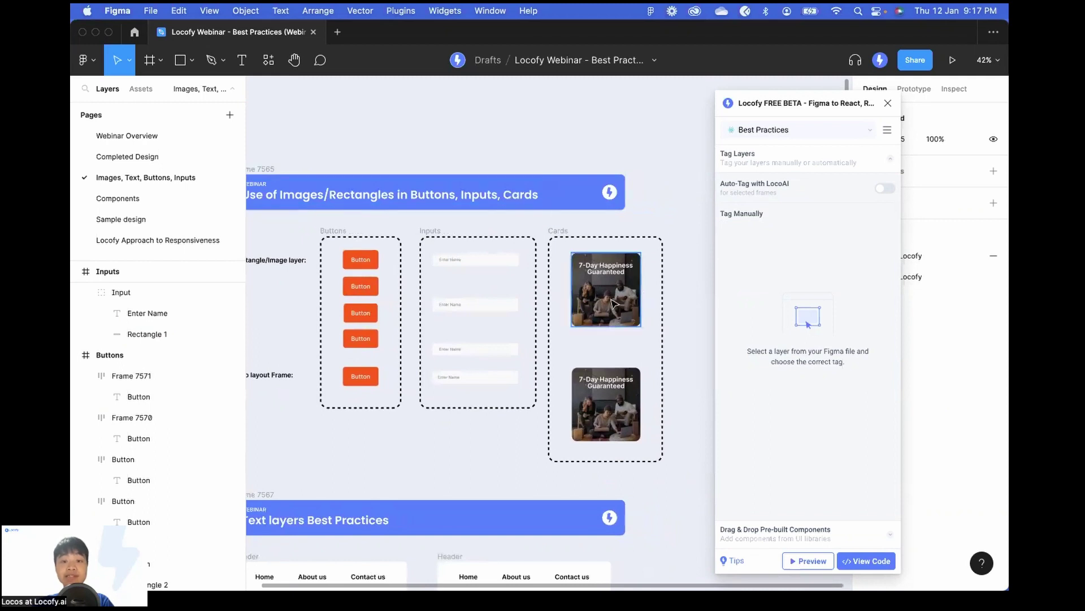
pyautogui.scroll(3, 616, 294)
pyautogui.hscroll(2, 579, 291)
pyautogui.hscroll(2, 580, 292)
pyautogui.scroll(3, 543, 283)
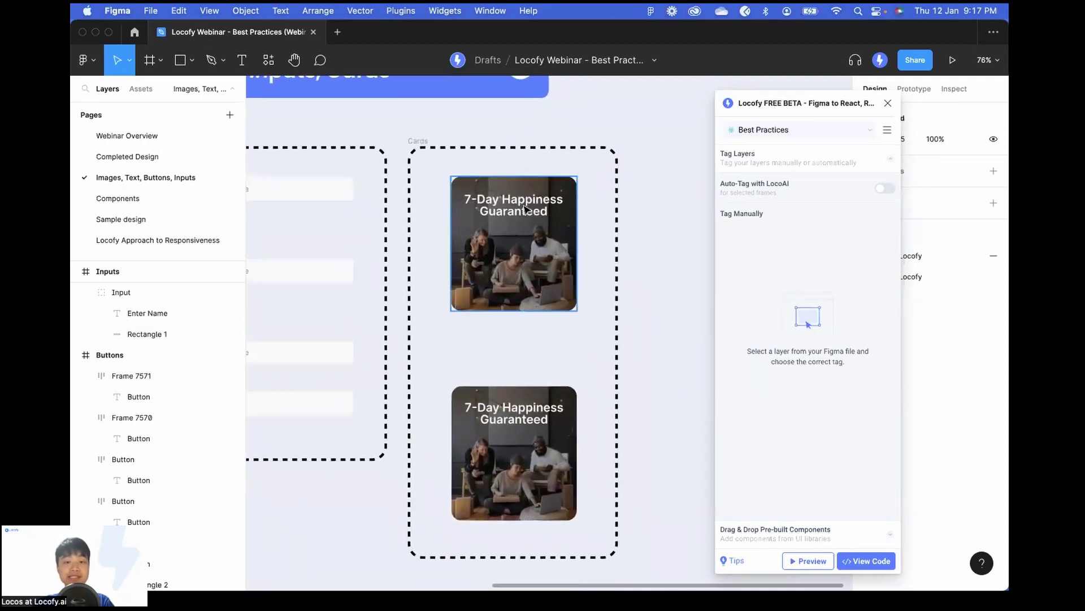
pyautogui.click(532, 272)
# Close Locofy and inspect the top card's Rectangle 3 image, Rectangle 4 overlay and title text.
pyautogui.scroll(1, 147, 356)
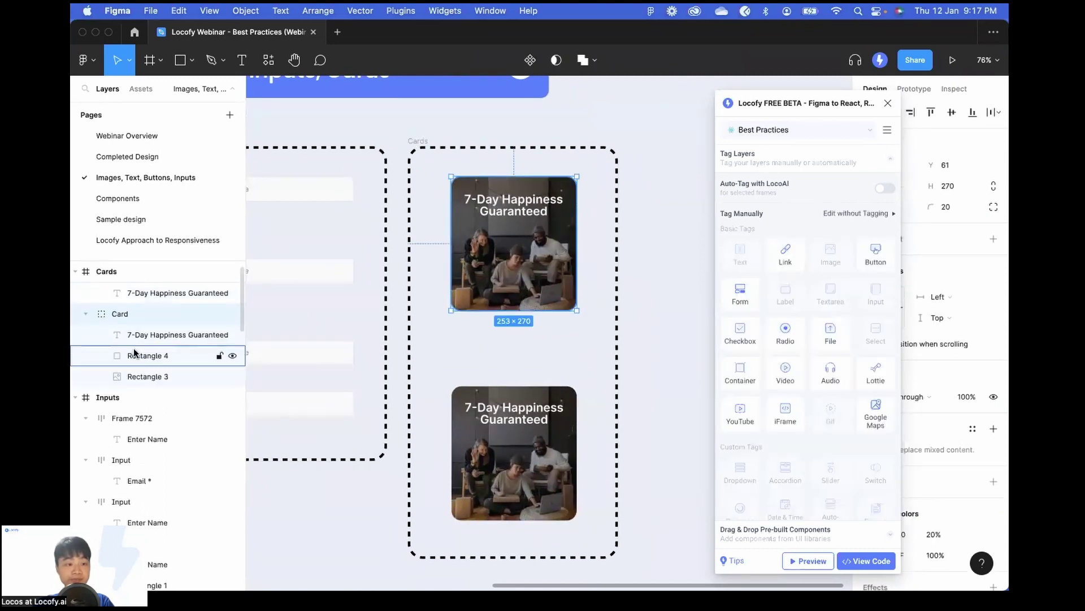
pyautogui.click(138, 379)
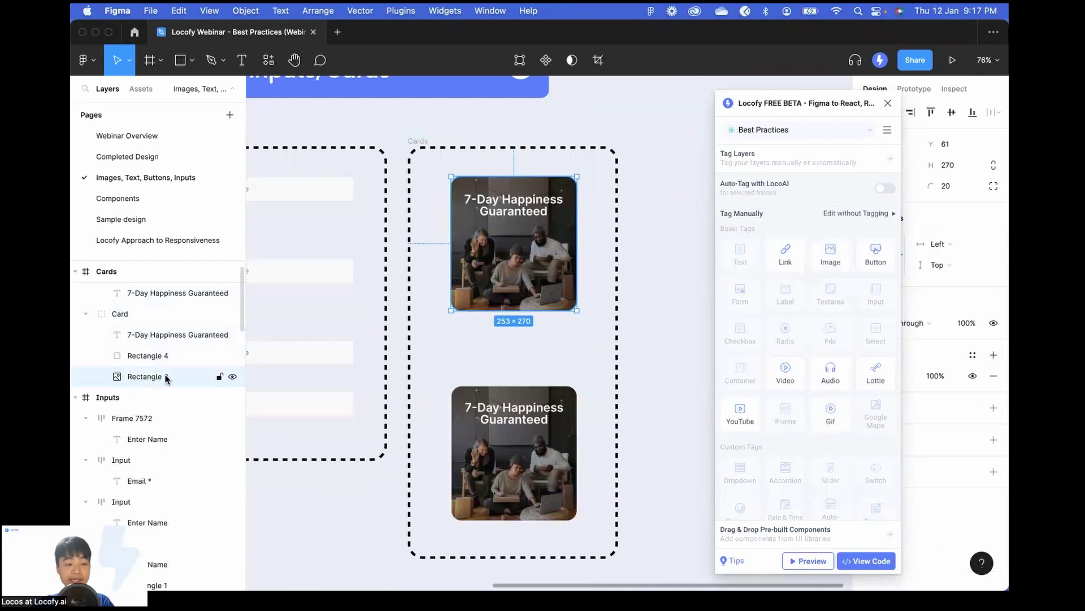
pyautogui.click(888, 102)
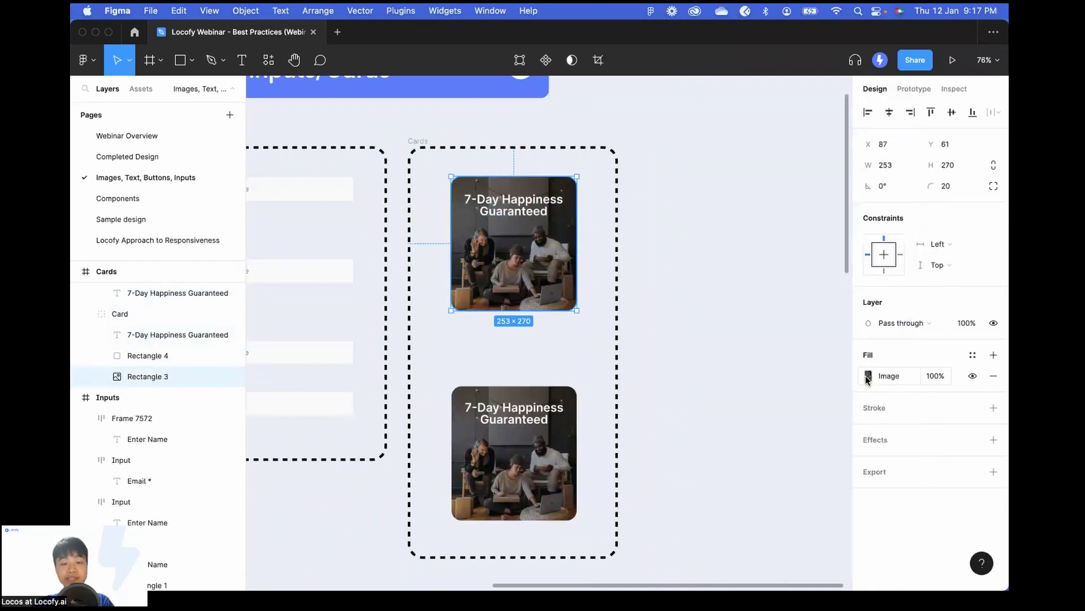
pyautogui.click(159, 356)
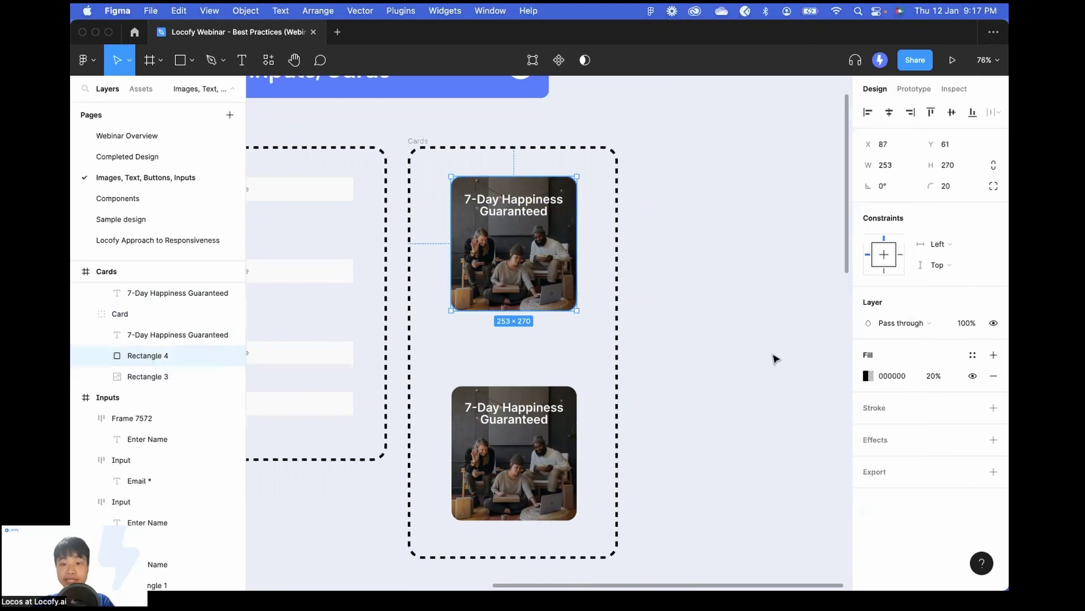
pyautogui.moveTo(555, 261); pyautogui.dragTo(697, 256)
pyautogui.press('super+z')
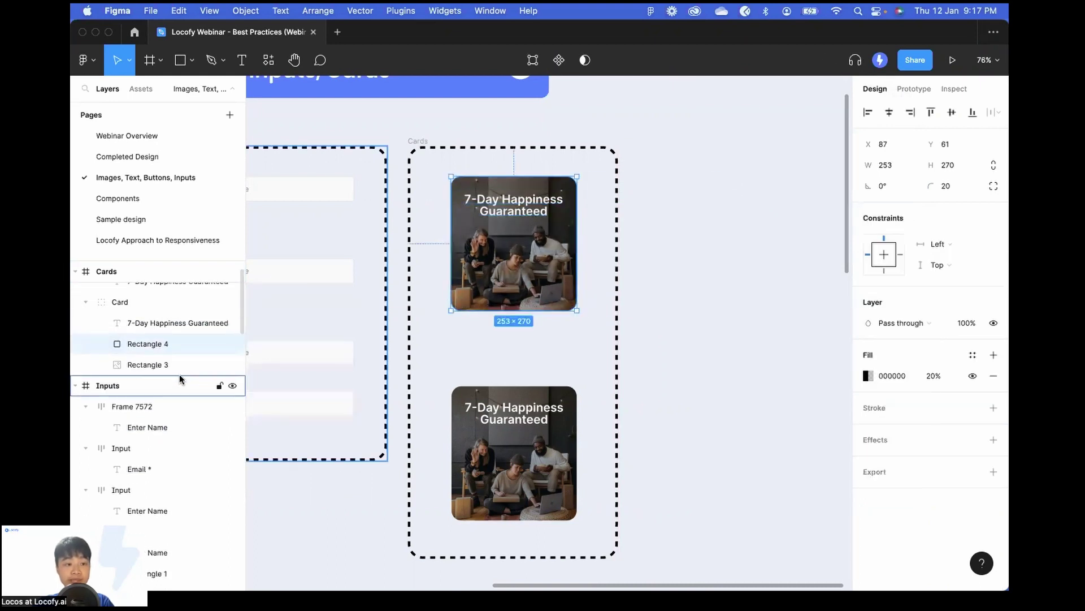
pyautogui.click(155, 327)
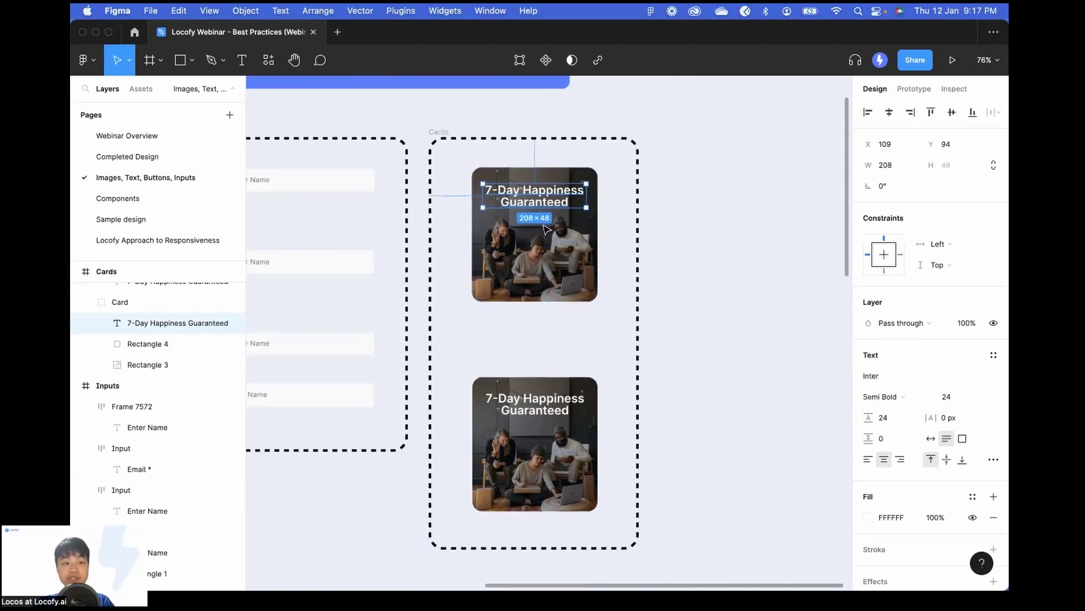
# Compare the lower 252×270 auto-layout Card frame with the upper card group.
pyautogui.scroll(1, 164, 334)
pyautogui.scroll(1, 160, 356)
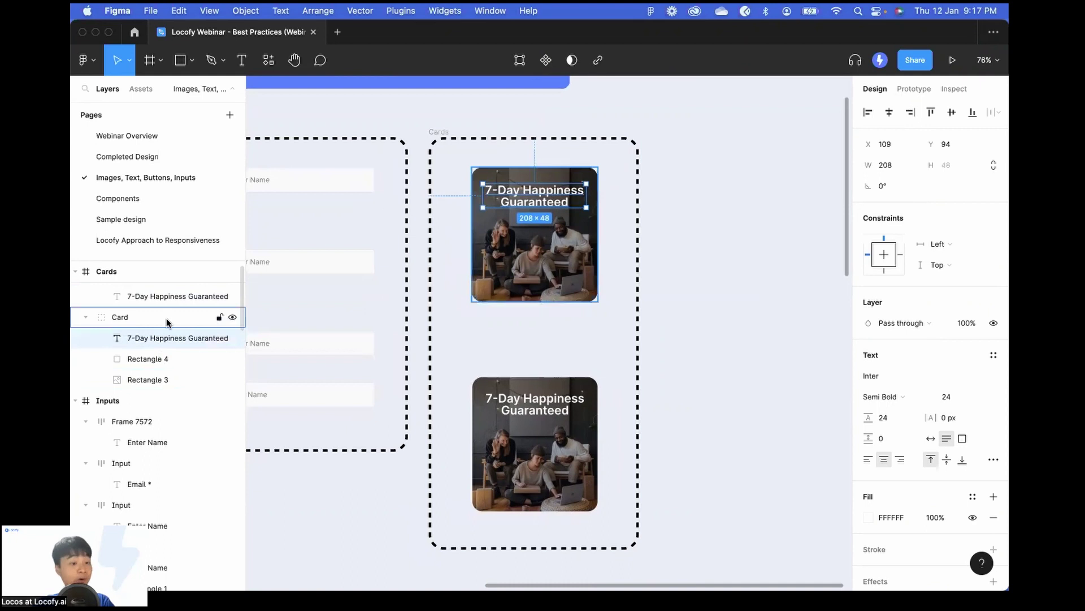
pyautogui.scroll(2, 169, 362)
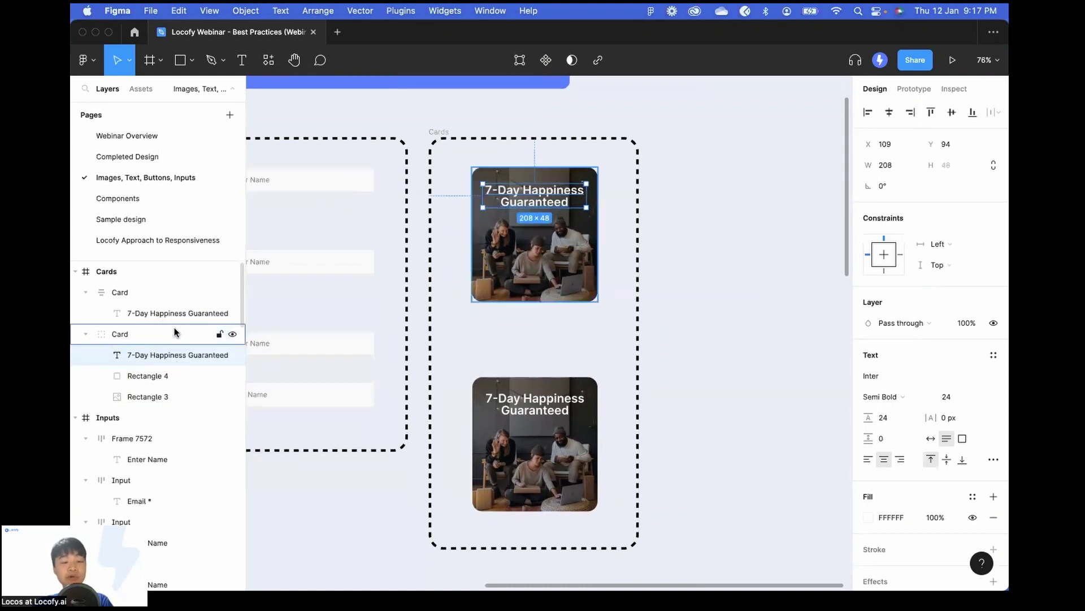
pyautogui.click(504, 400)
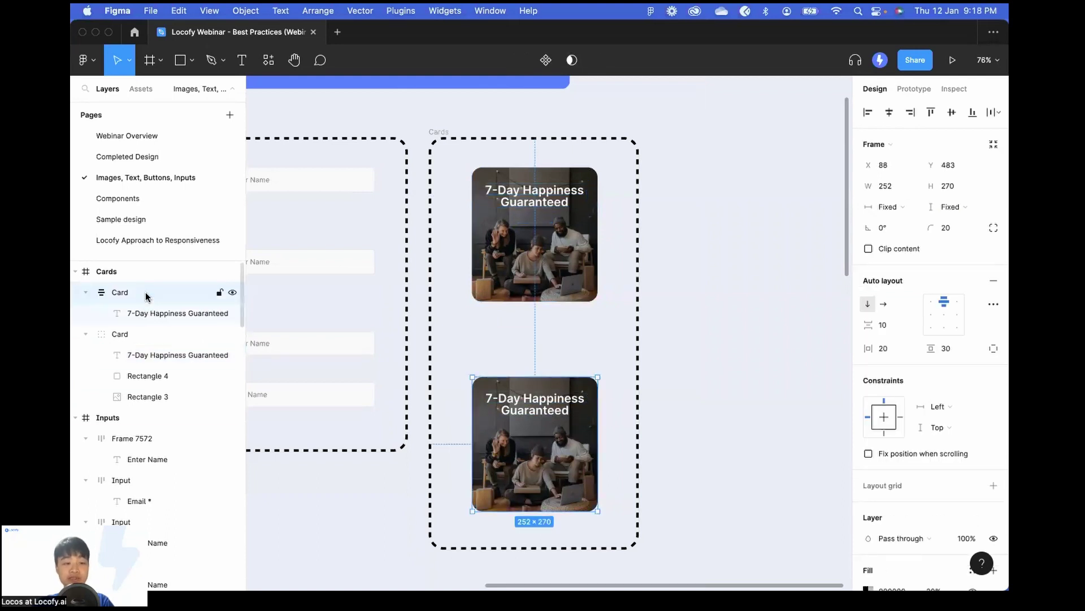
pyautogui.click(148, 334)
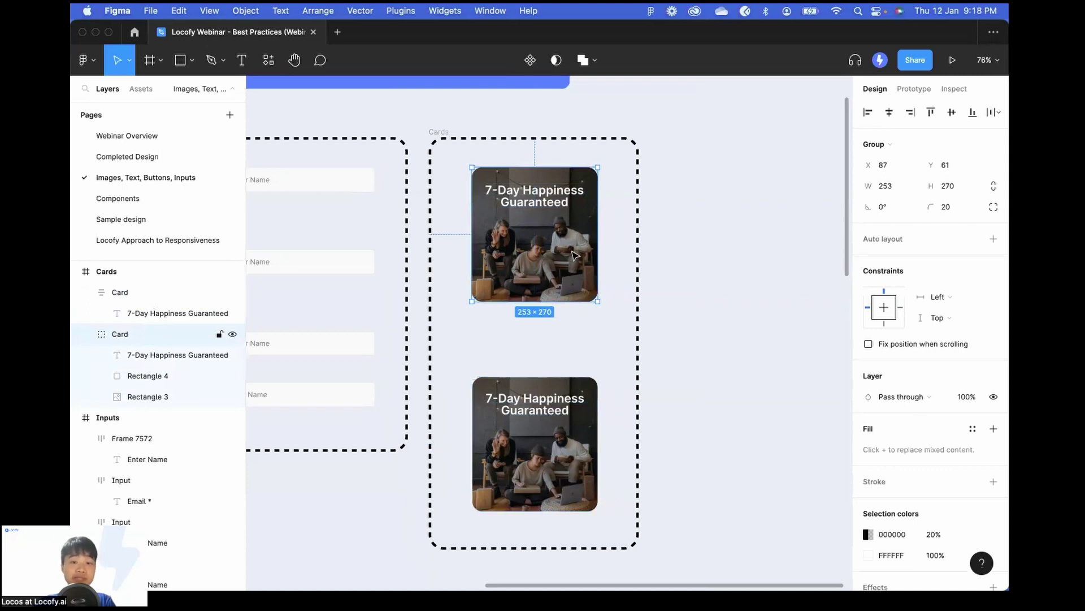
pyautogui.scroll(2, 478, 198)
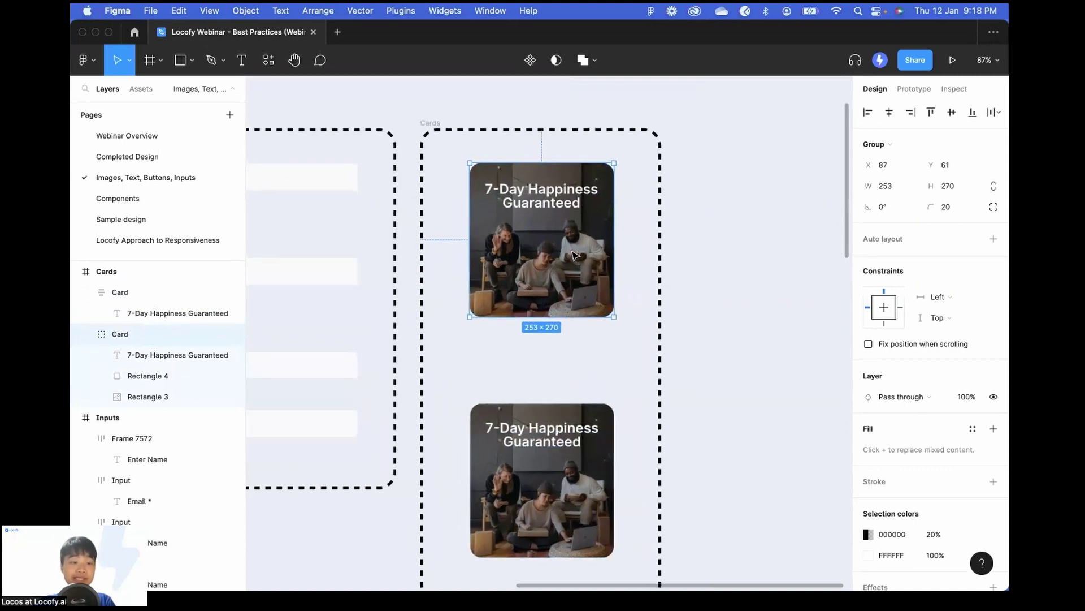
# Pull Rectangle 4 out of the top card to check it, then undo the move.
pyautogui.click(159, 378)
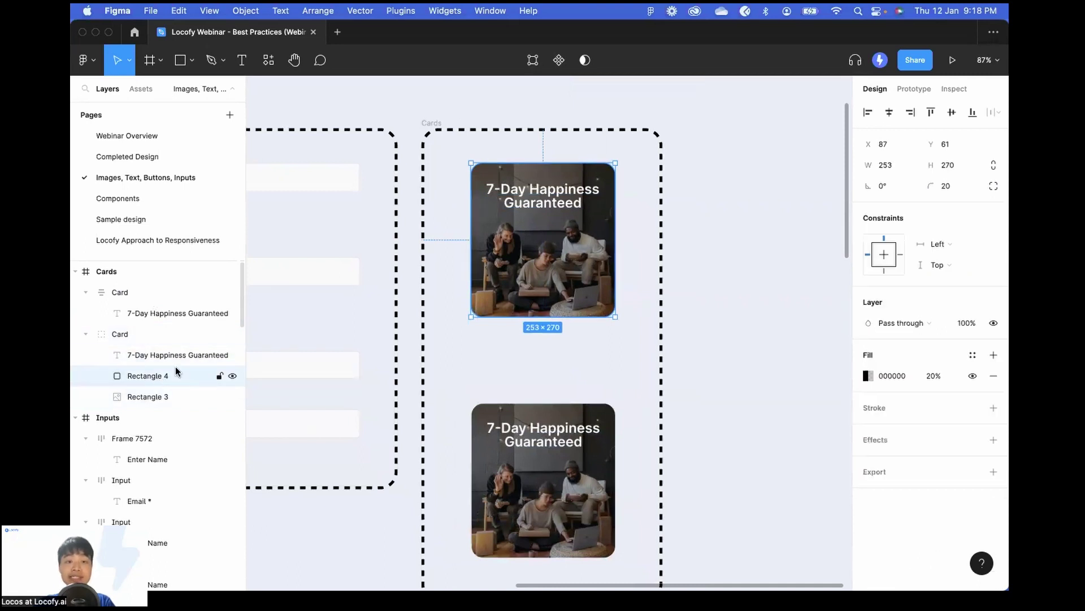
pyautogui.moveTo(517, 246); pyautogui.dragTo(705, 242)
pyautogui.press('super+z')
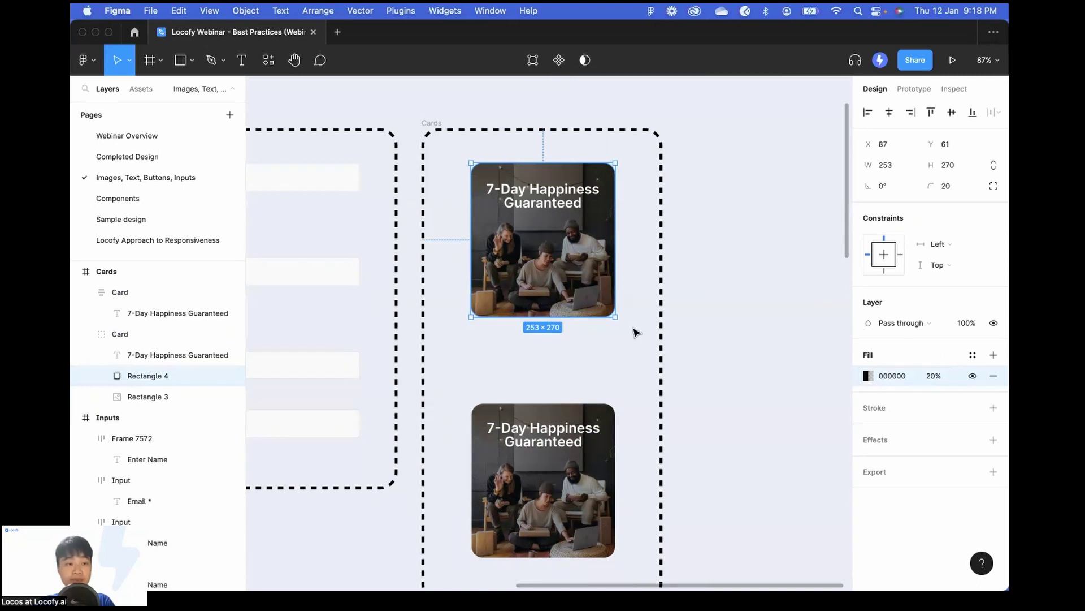
# Paste the 000000 20% fill above Rectangle 3's image fill and delete the Rectangle 4 overlay.
pyautogui.click(154, 396)
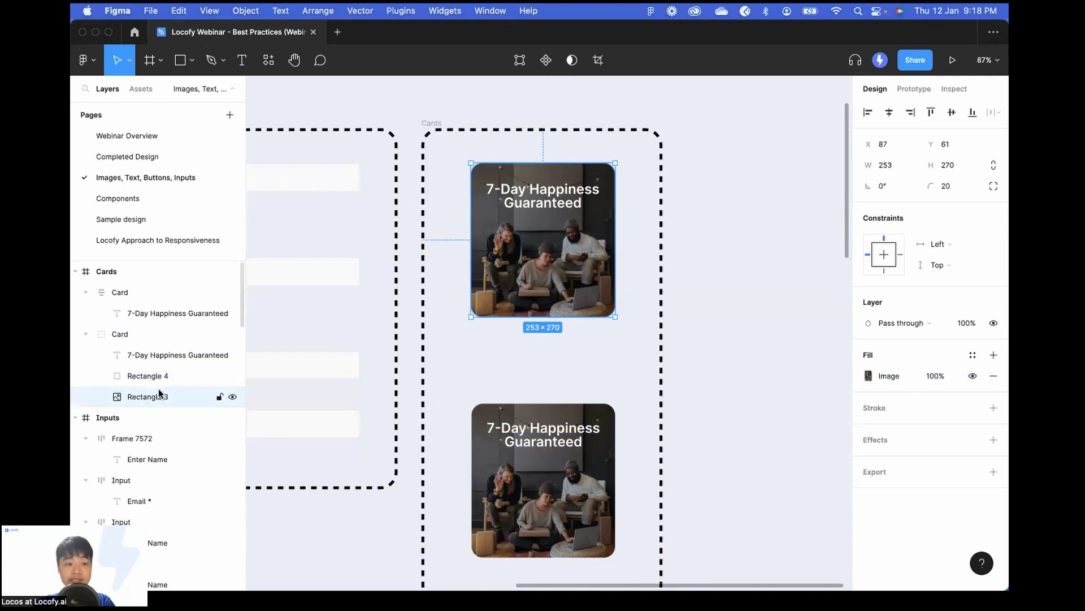
pyautogui.click(855, 382)
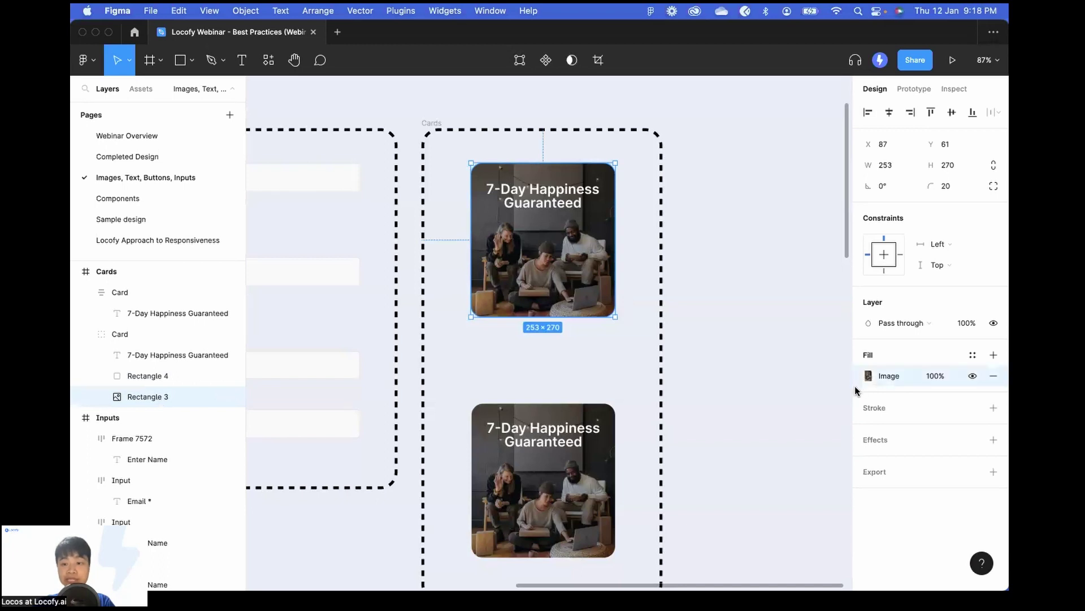
pyautogui.press('super+v')
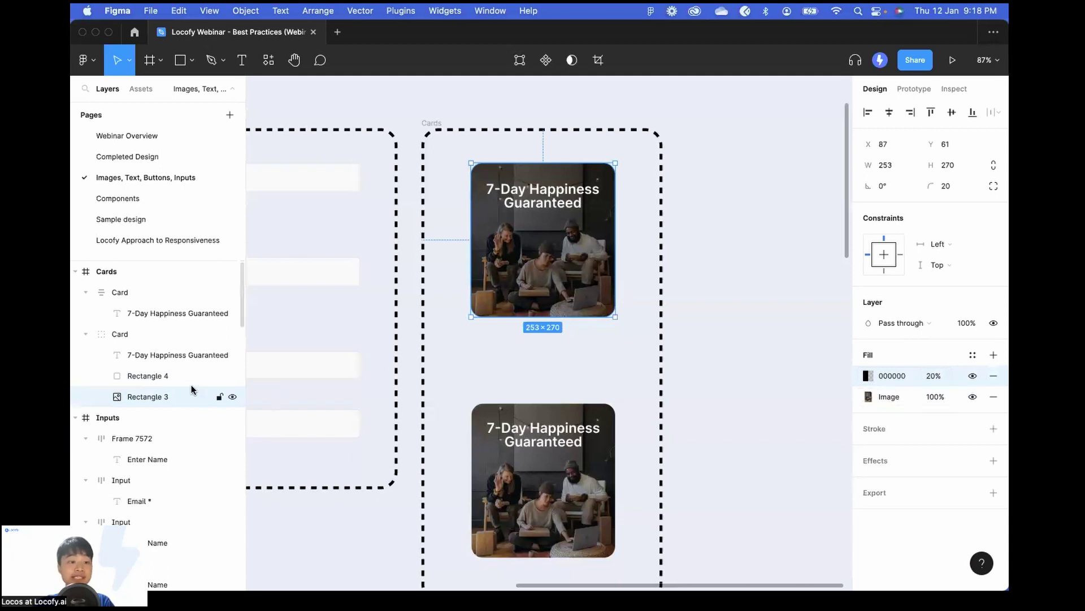
pyautogui.click(176, 378)
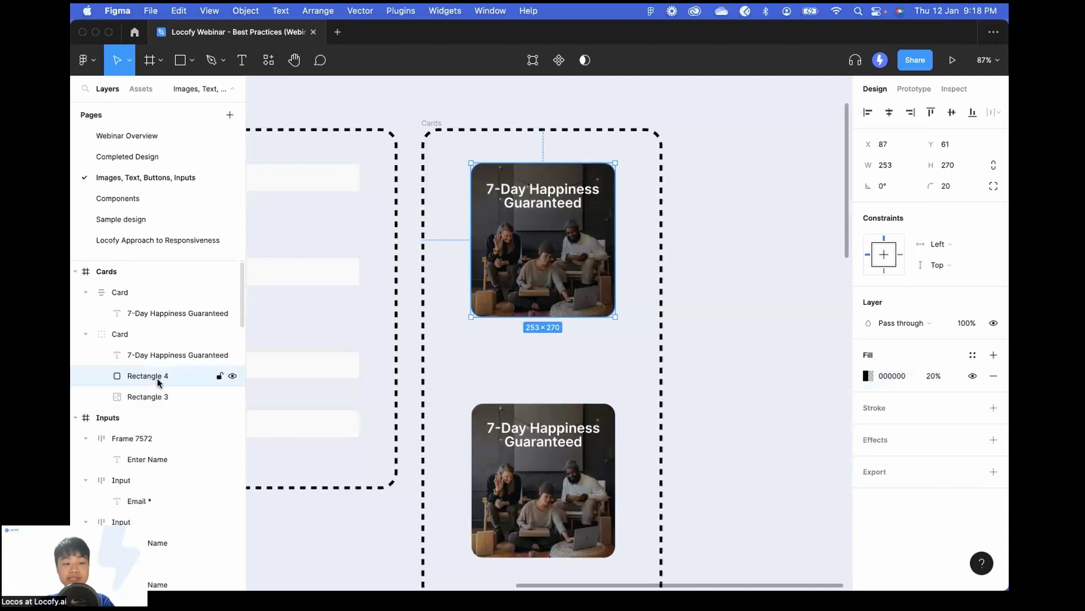
pyautogui.press('Delete')
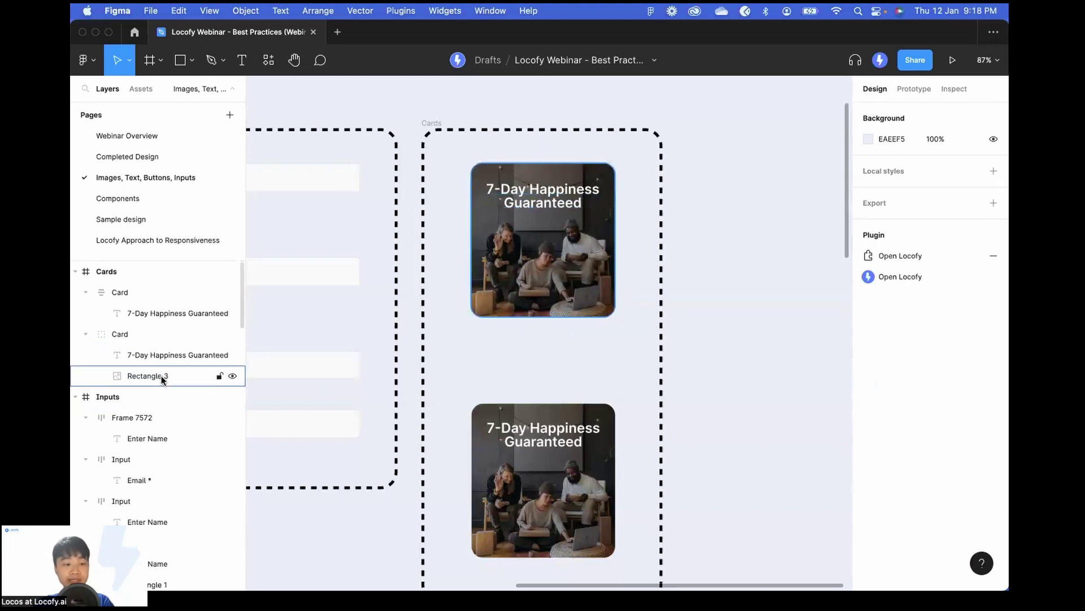
pyautogui.click(150, 335)
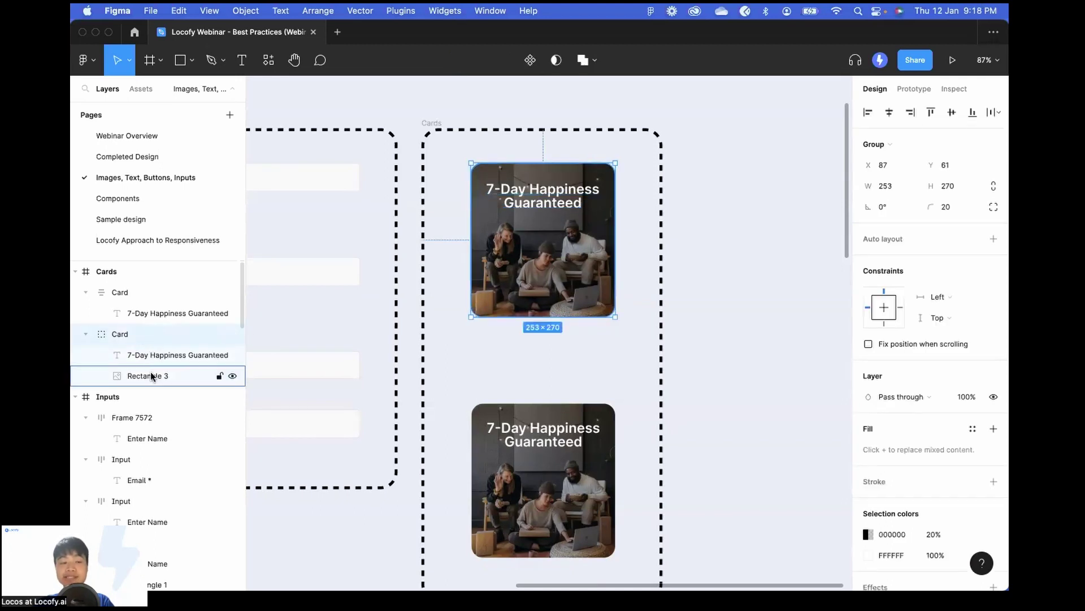
pyautogui.scroll(-2, 489, 363)
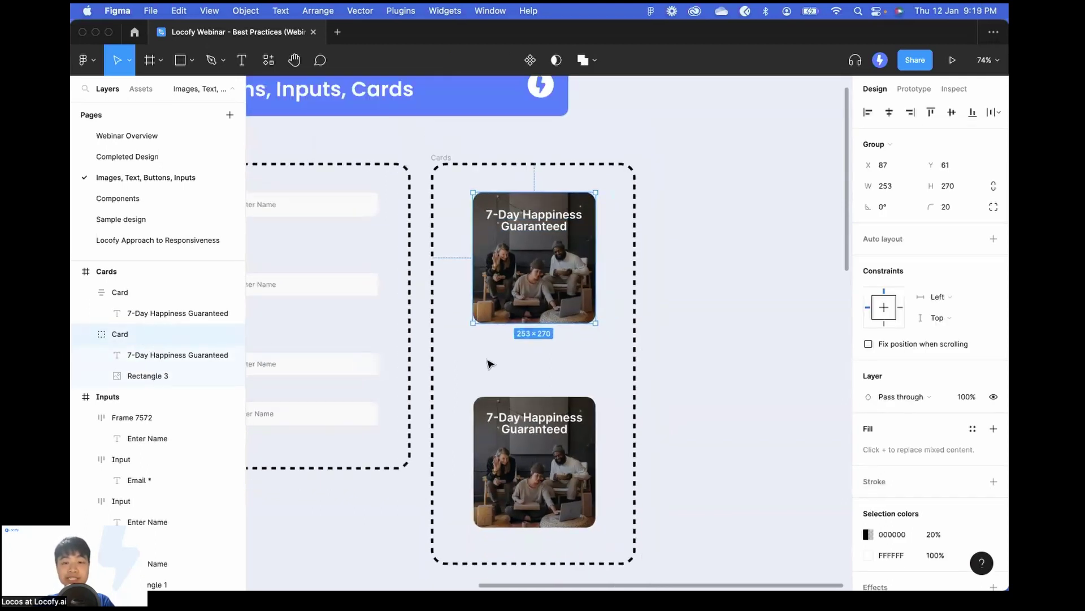
pyautogui.keyDown('alt'); pyautogui.moveTo(564, 251); pyautogui.dragTo(746, 289); pyautogui.keyUp('alt')
pyautogui.hscroll(1, 787, 271)
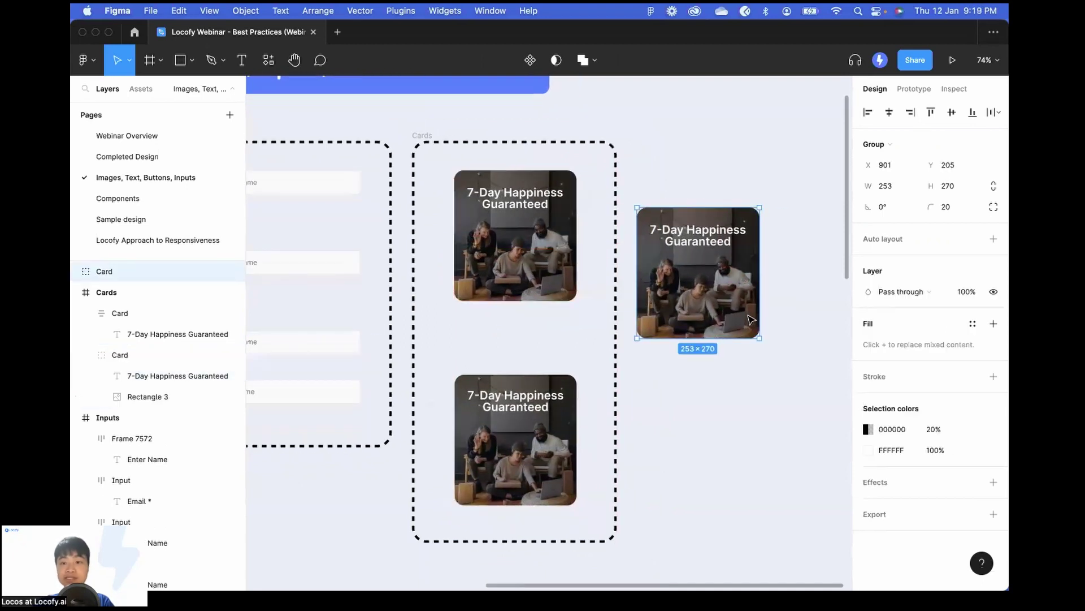
pyautogui.click(993, 239)
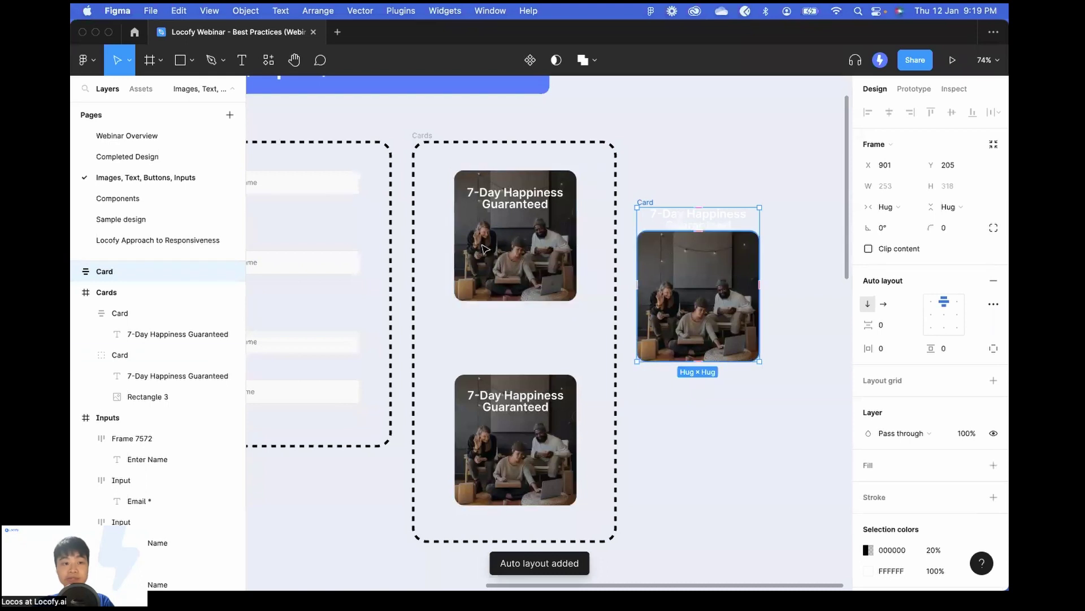
pyautogui.click(75, 271)
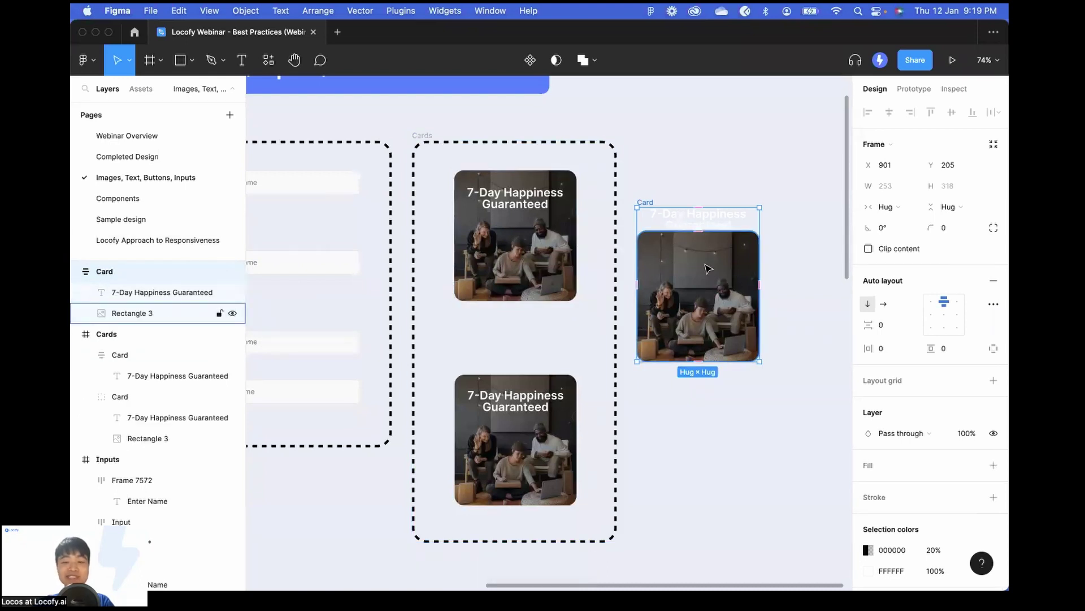
pyautogui.scroll(2, 709, 268)
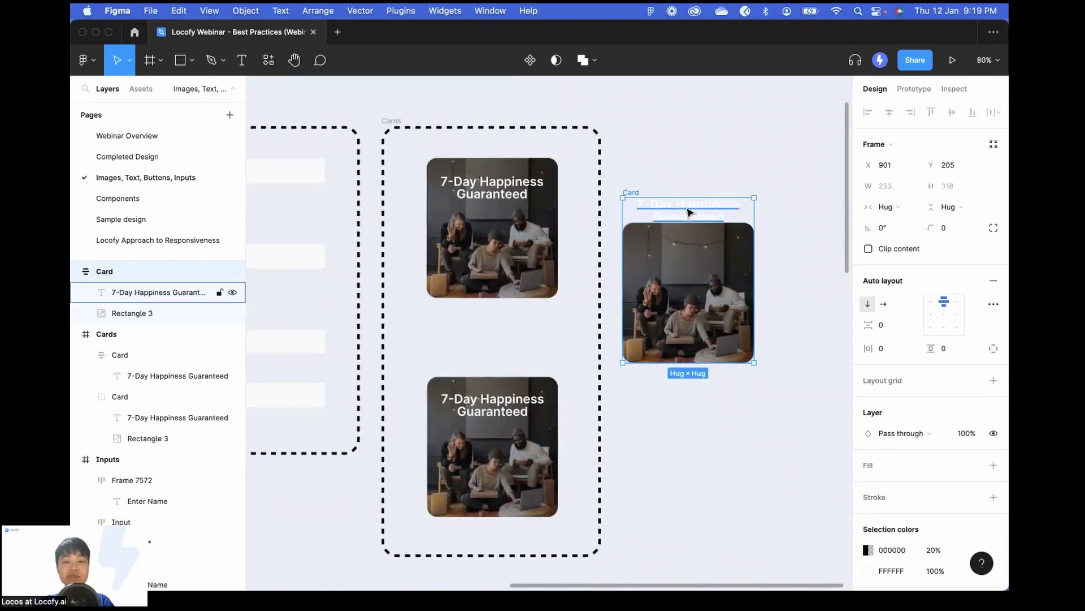
pyautogui.click(689, 212)
pyautogui.click(690, 267)
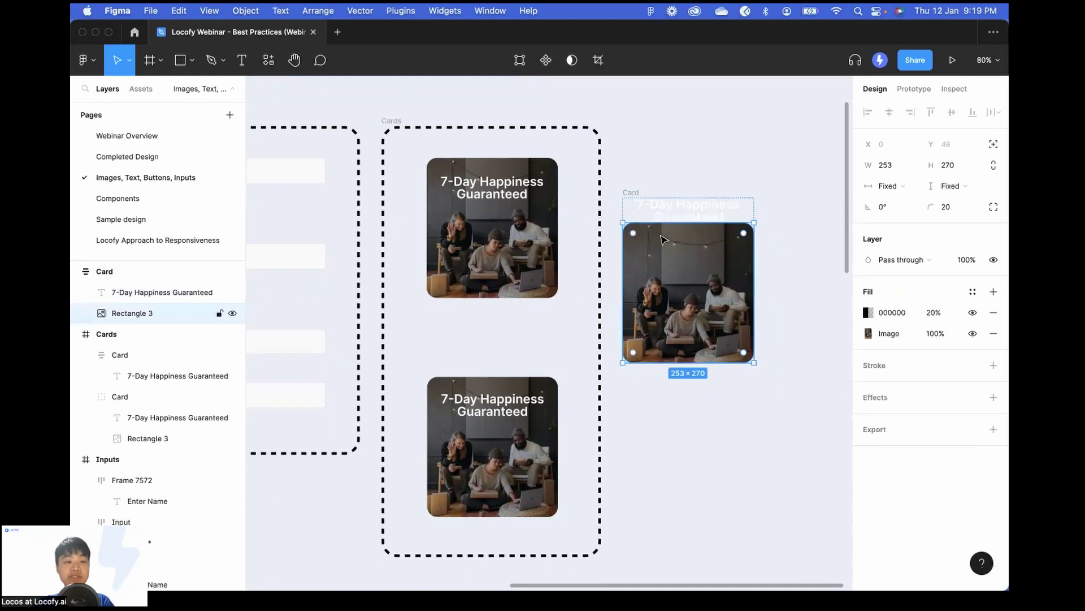
pyautogui.click(509, 423)
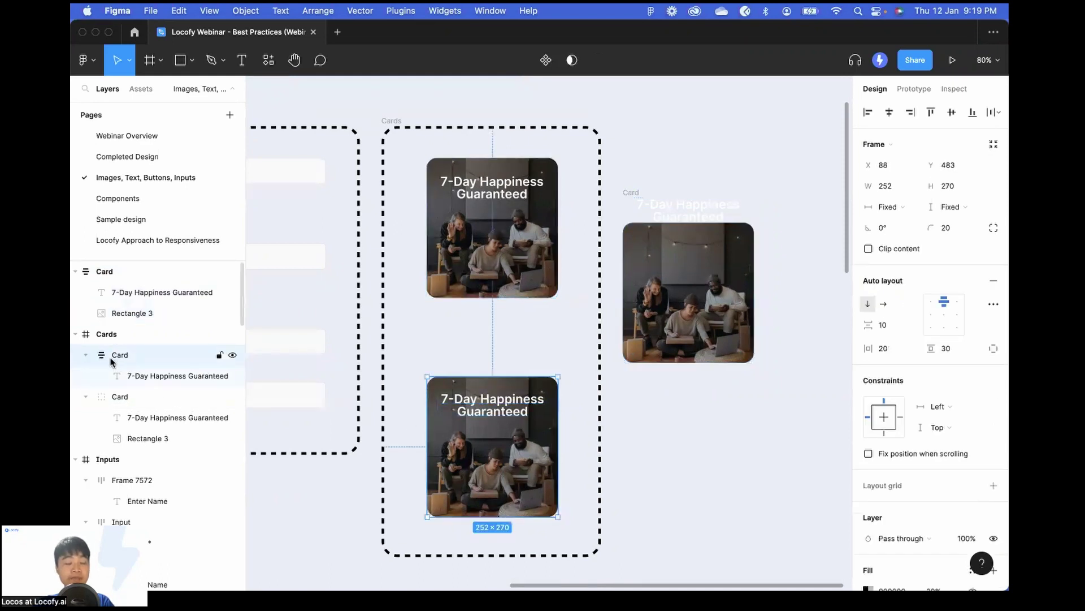
pyautogui.click(626, 273)
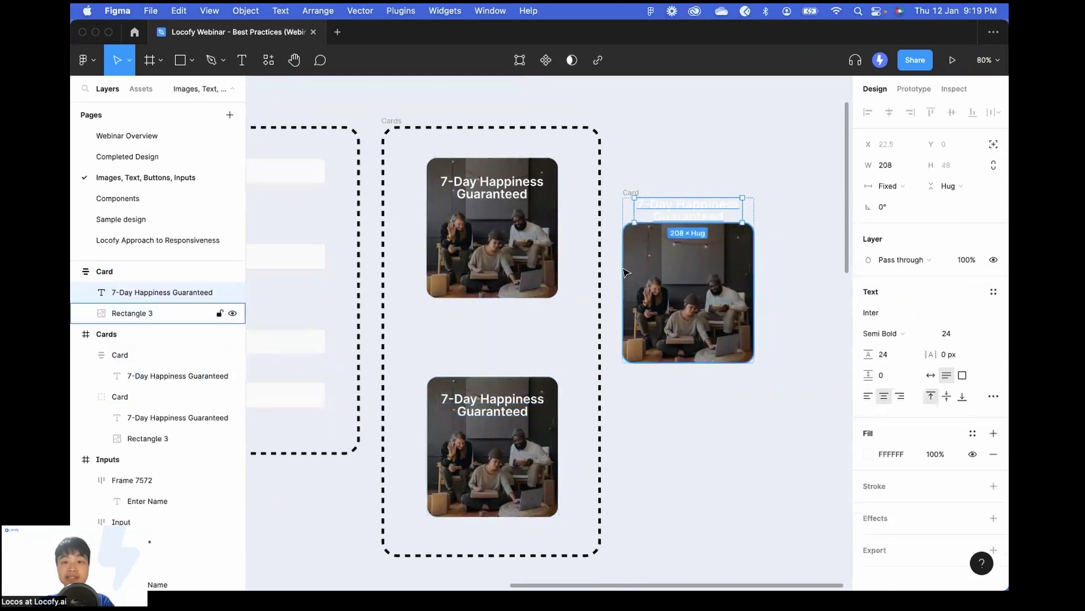
pyautogui.press('super+z')
pyautogui.press('super+z')
pyautogui.press('super+z')
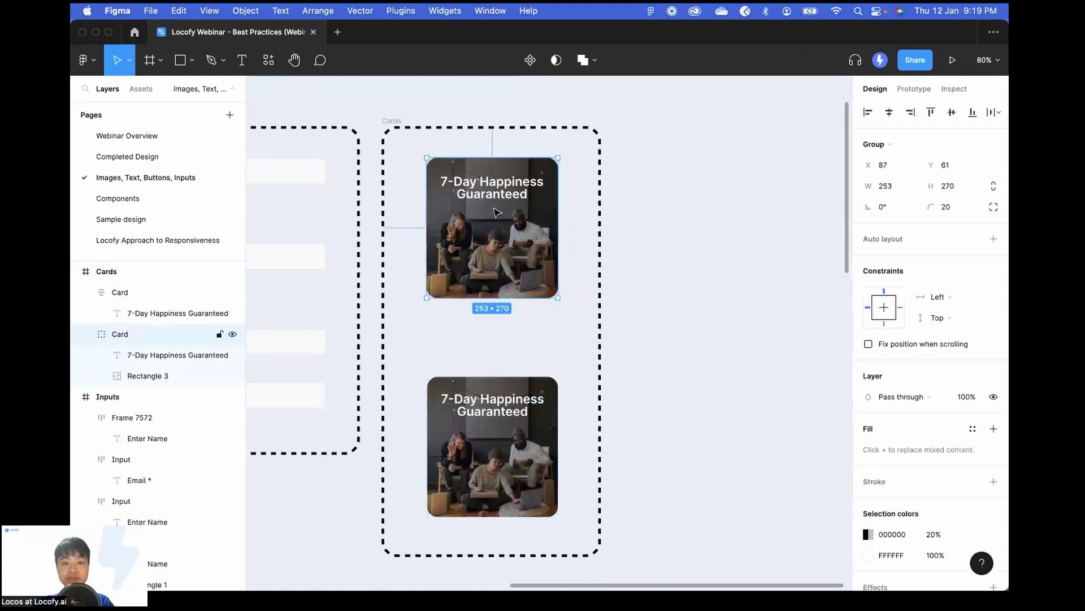
# Draw a new frame right of the cards and copy the top card photo's properties.
pyautogui.click(640, 217)
pyautogui.press('f')
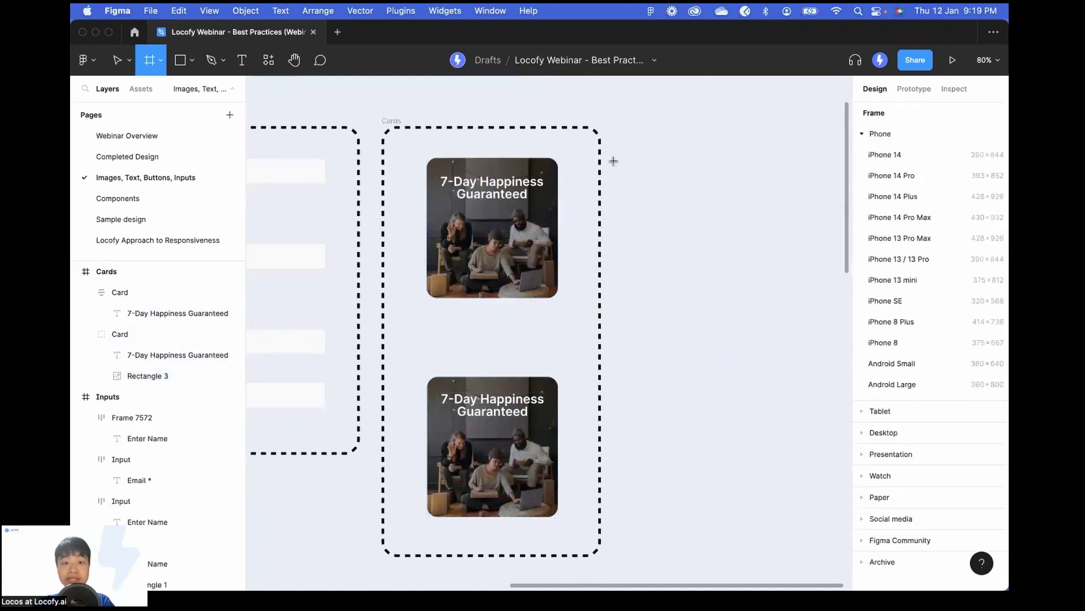
pyautogui.moveTo(614, 161); pyautogui.dragTo(743, 295)
pyautogui.click(113, 355)
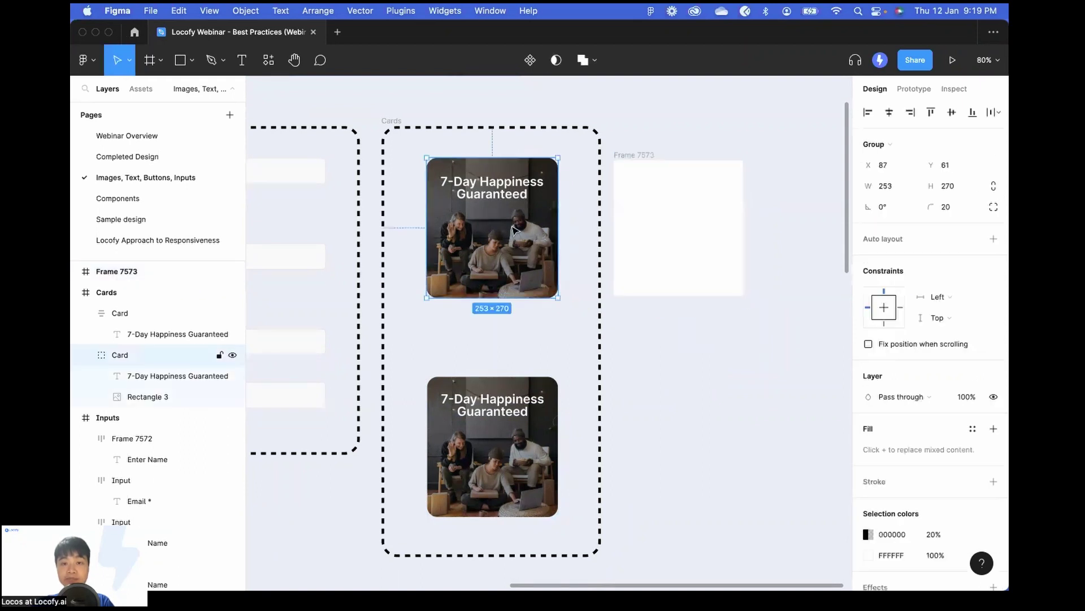
pyautogui.click(136, 396)
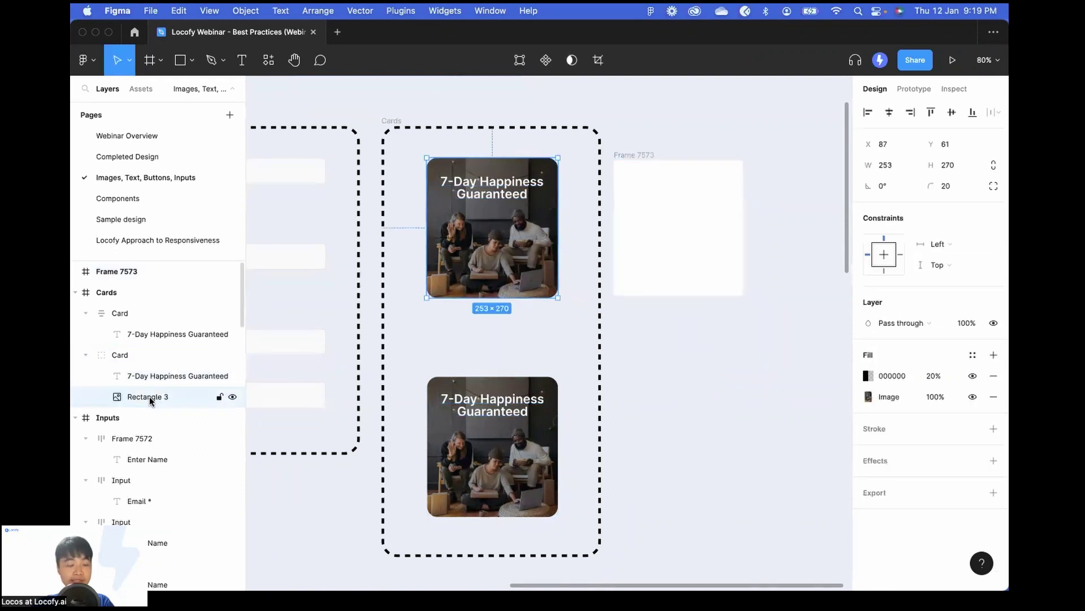
pyautogui.rightClick(149, 395)
pyautogui.moveTo(266, 277)
pyautogui.moveTo(269, 252)
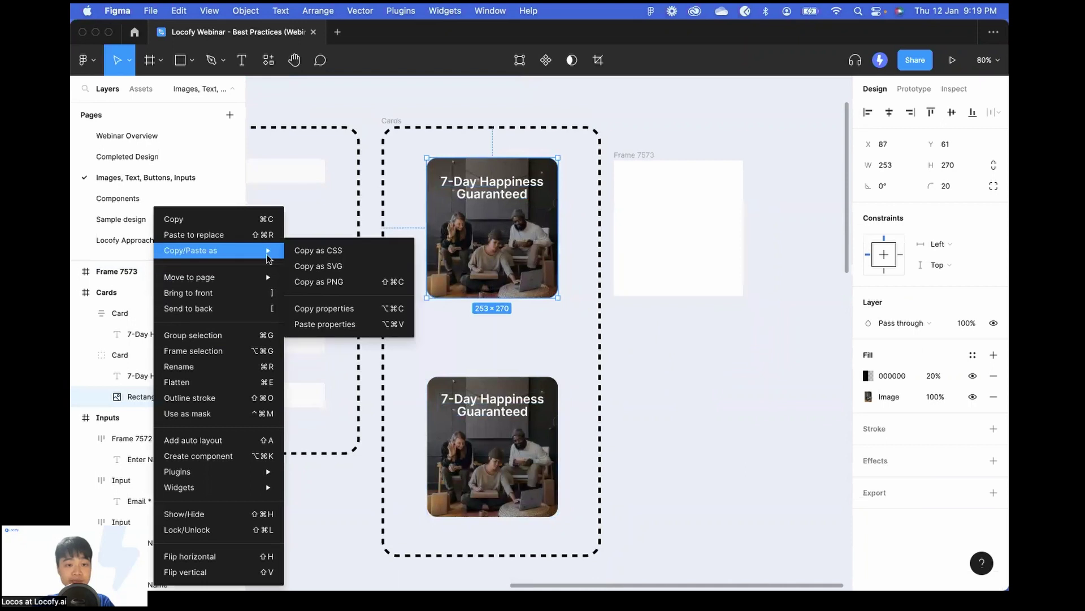
pyautogui.click(334, 310)
# Paste the photo's image and 20% black fills onto the new frame.
pyautogui.click(654, 155)
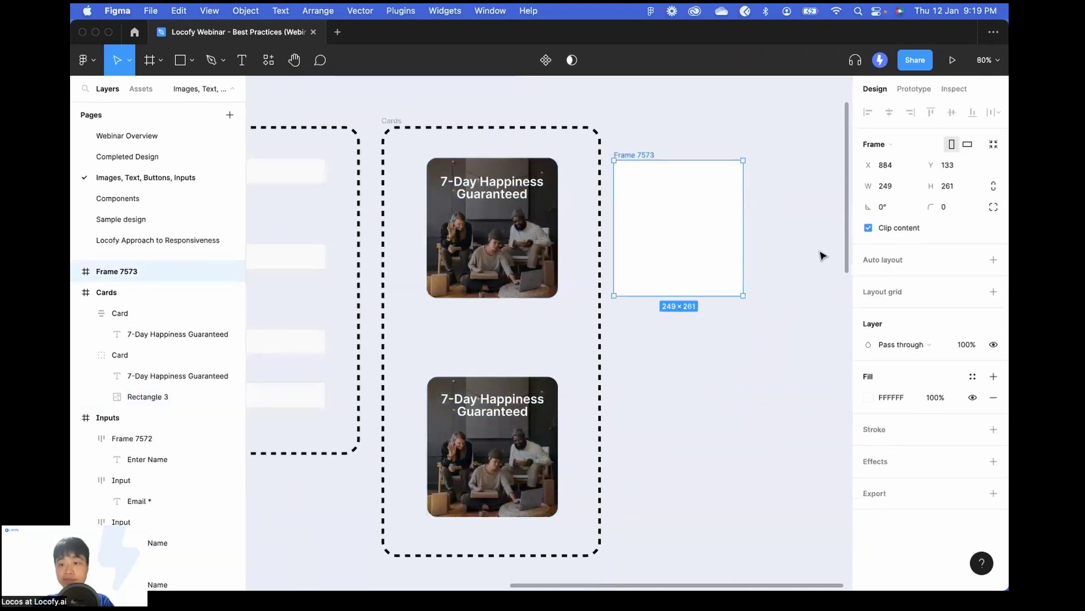
pyautogui.rightClick(672, 227)
pyautogui.moveTo(720, 254)
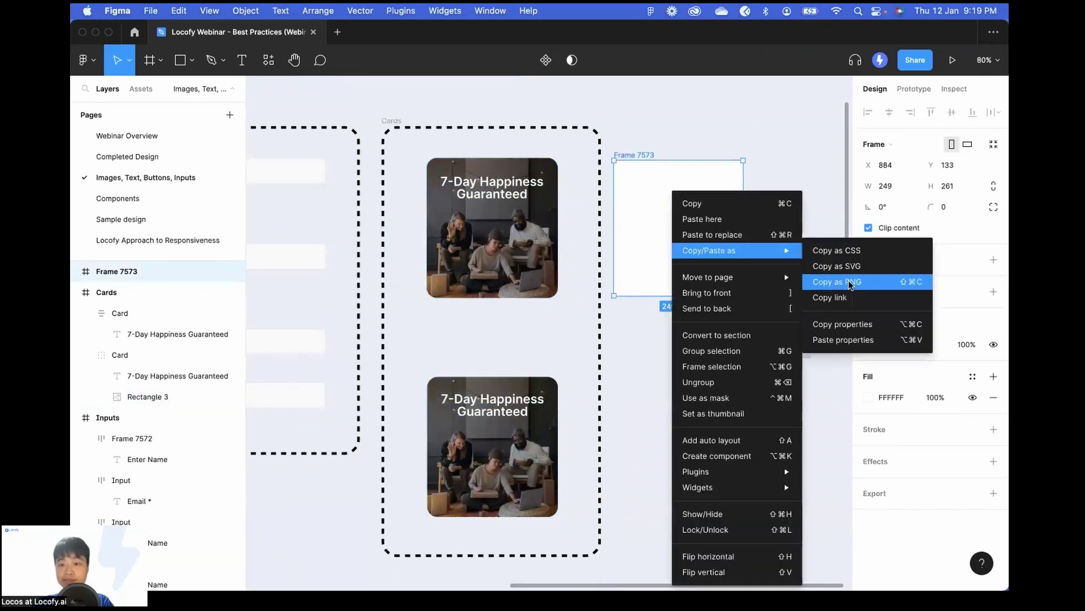
pyautogui.click(859, 339)
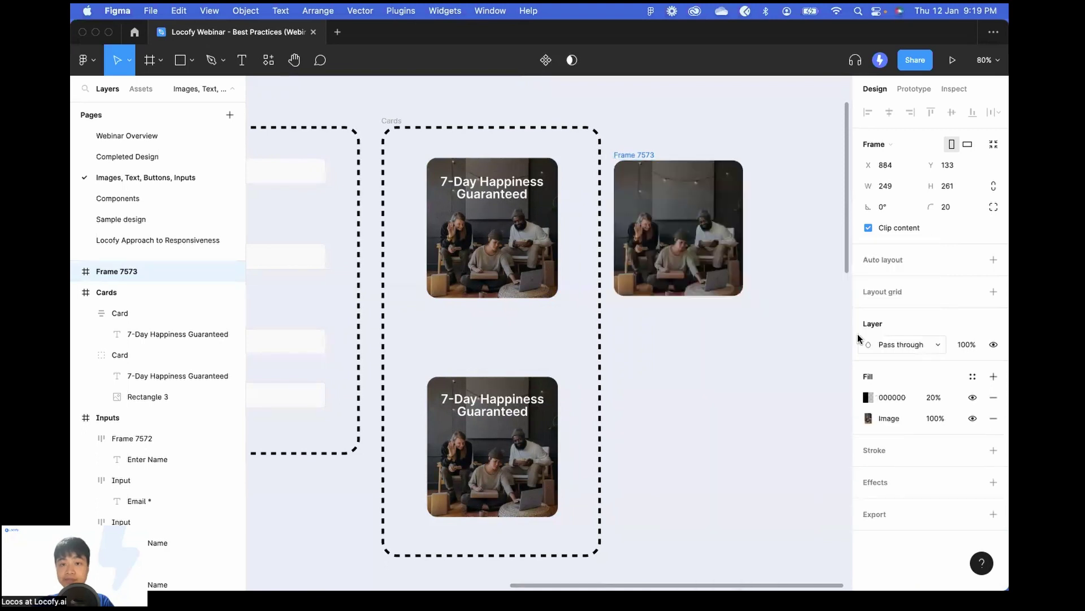
# Paste the card title into the frame, add auto layout, size it 247×261, and place it beside the lower card.
pyautogui.doubleClick(506, 184)
pyautogui.click(672, 187)
pyautogui.press('super+v')
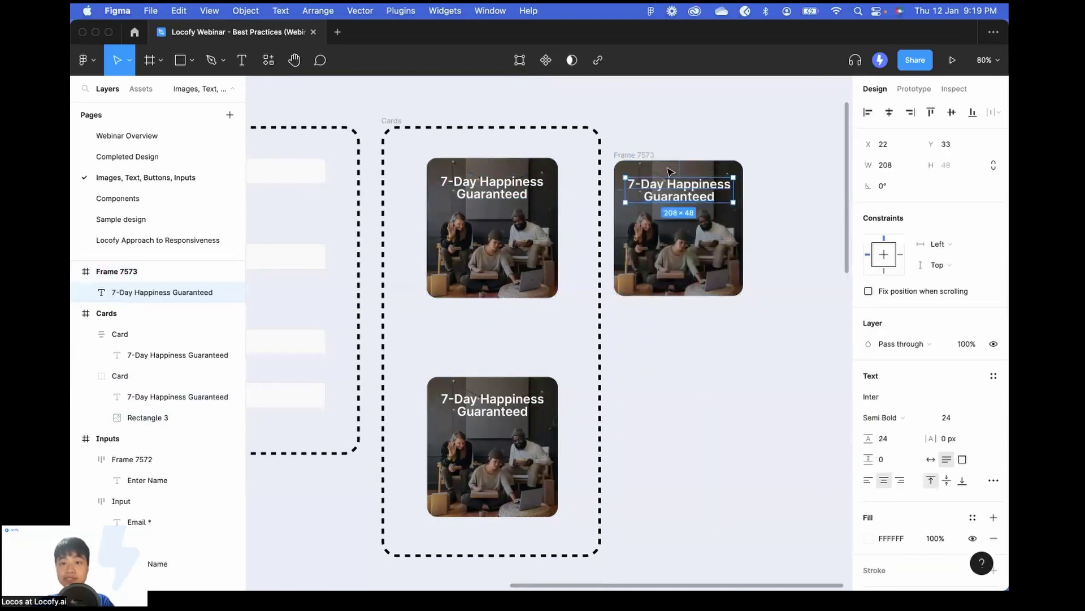
pyautogui.press('Escape')
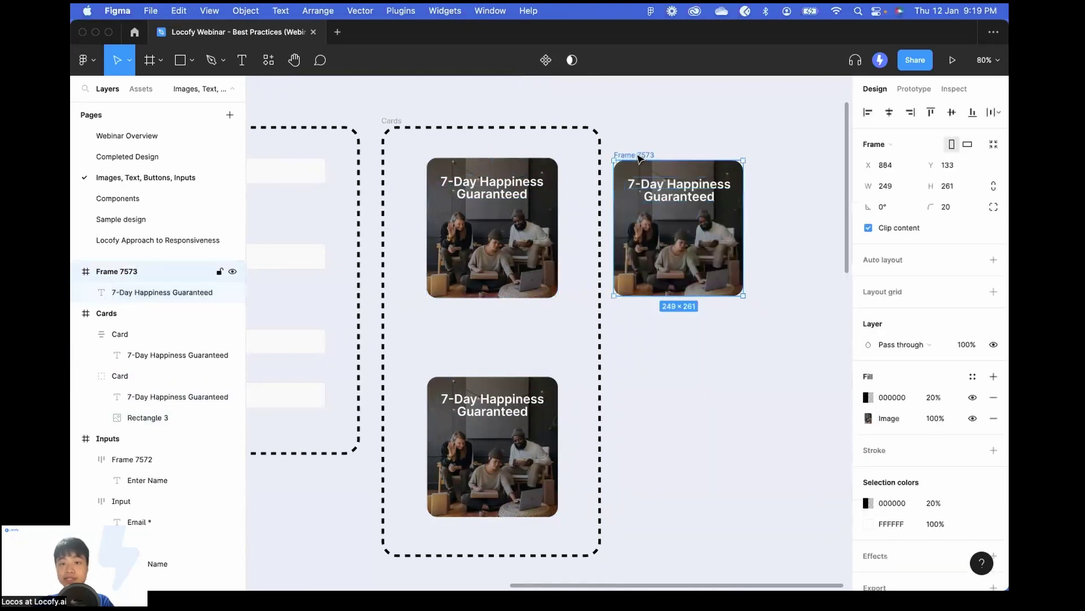
pyautogui.click(993, 259)
pyautogui.moveTo(736, 219); pyautogui.dragTo(741, 295)
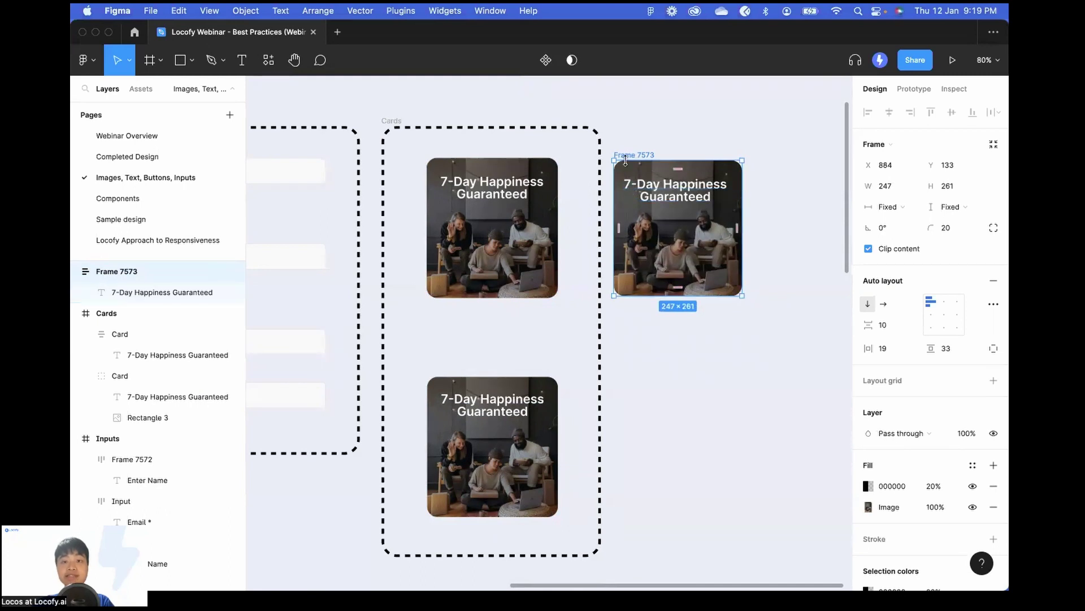
pyautogui.moveTo(636, 157); pyautogui.dragTo(647, 370)
pyautogui.scroll(-3, 558, 435)
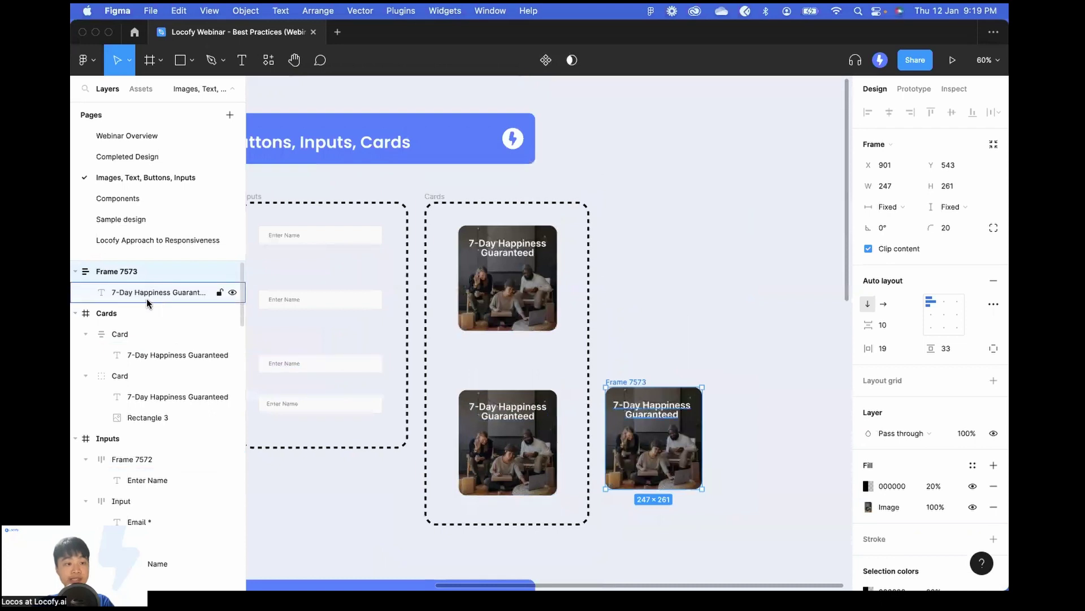